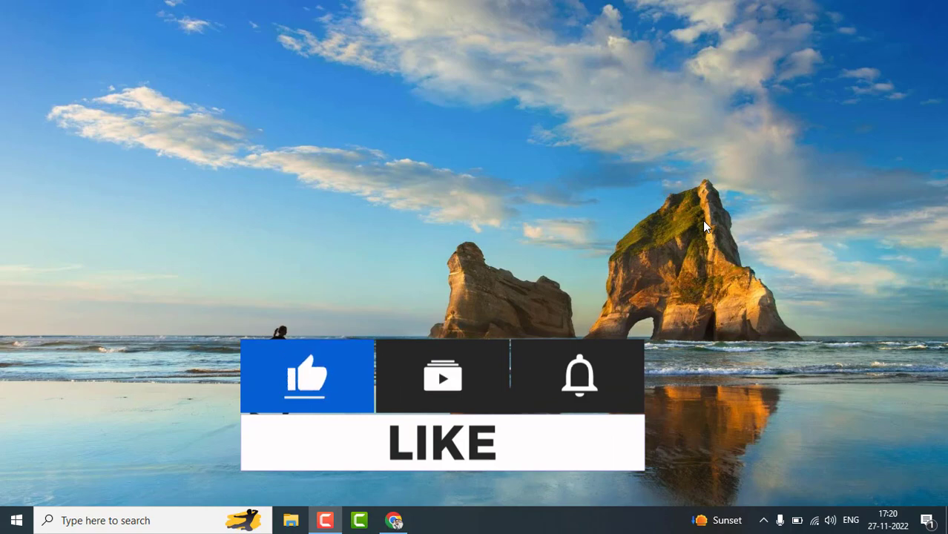
# Launch Chrome and open the AWS Management Console from its bookmark.
pyautogui.click(394, 520)
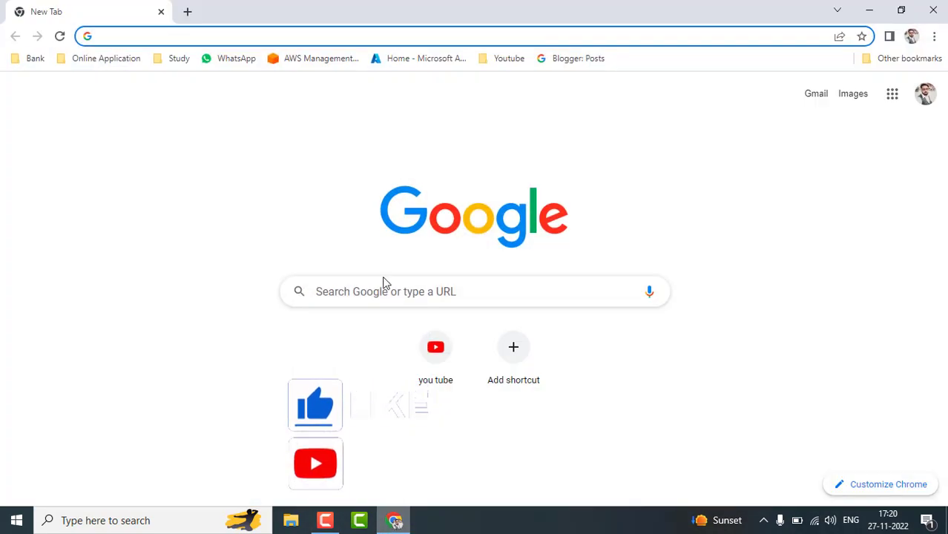
pyautogui.click(312, 59)
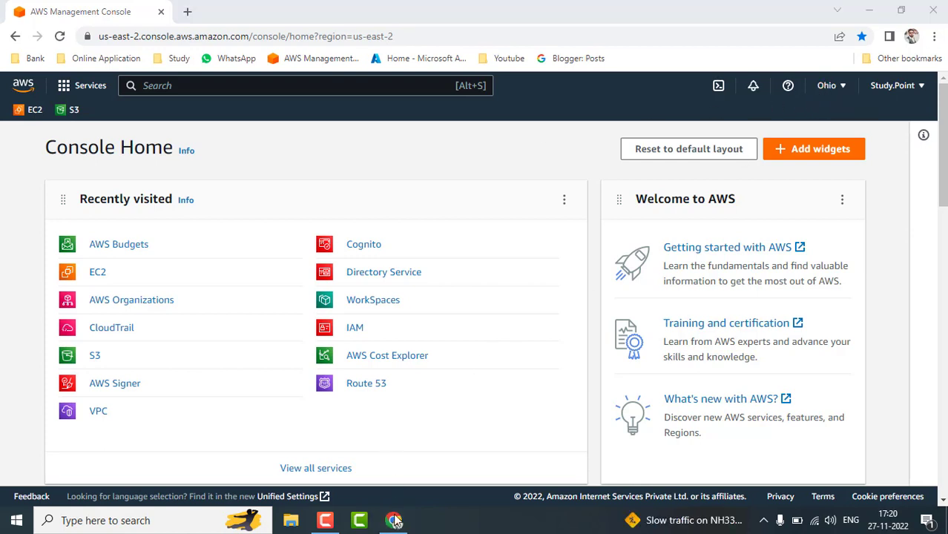
# Pick US West (Oregon) from the region dropdown at the top right.
pyautogui.click(396, 521)
pyautogui.click(826, 86)
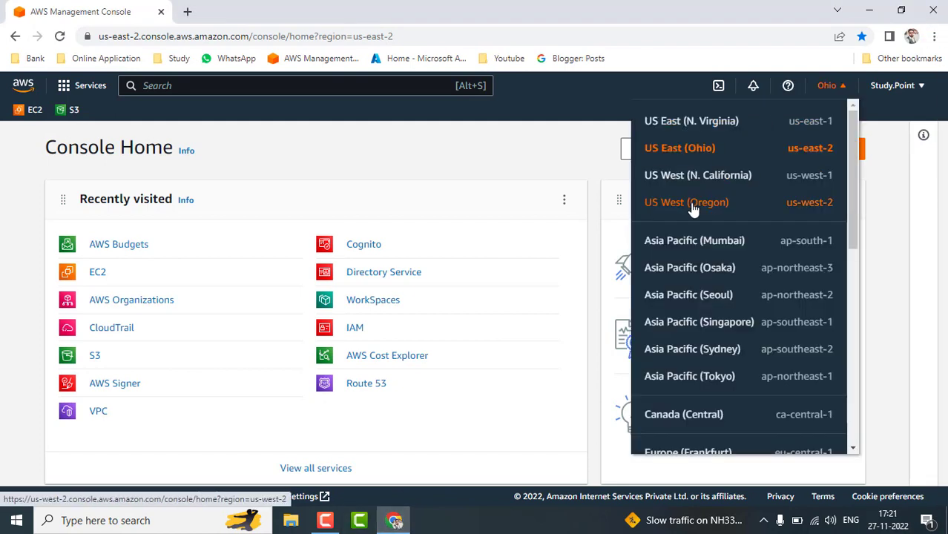
pyautogui.click(691, 207)
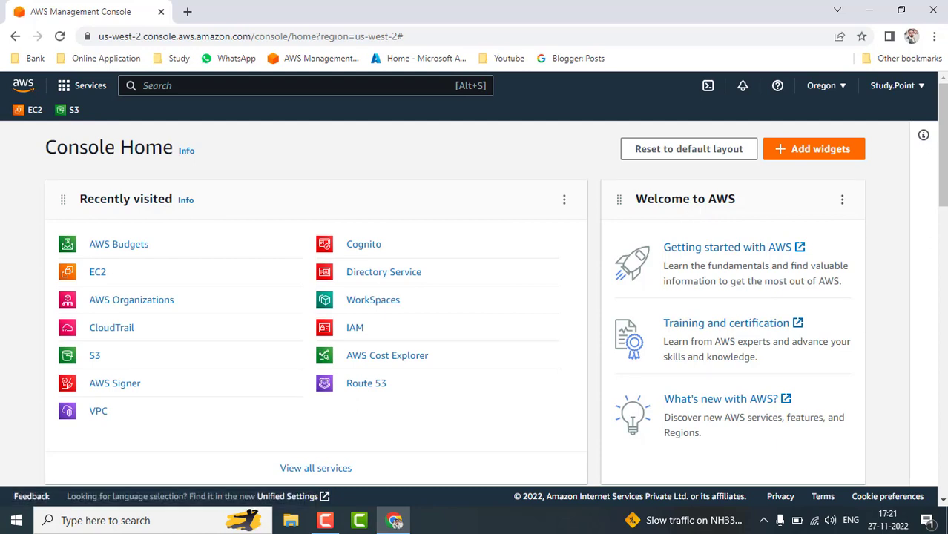
# Search the services bar for 'rds', then 'relati', to list RDS in the results.
pyautogui.click(423, 88)
pyautogui.write('rds')
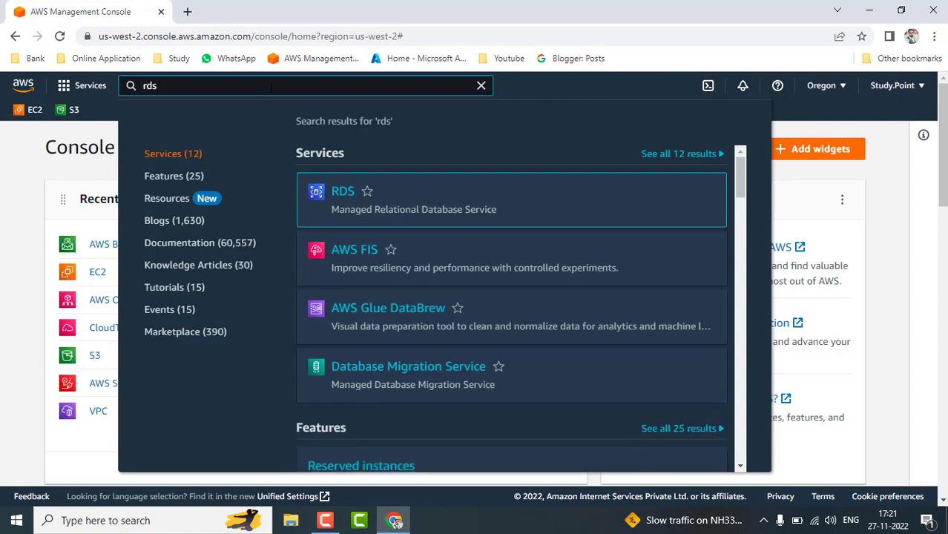
pyautogui.press('BackSpace')
pyautogui.press('BackSpace')
pyautogui.press('BackSpace')
pyautogui.write('re')
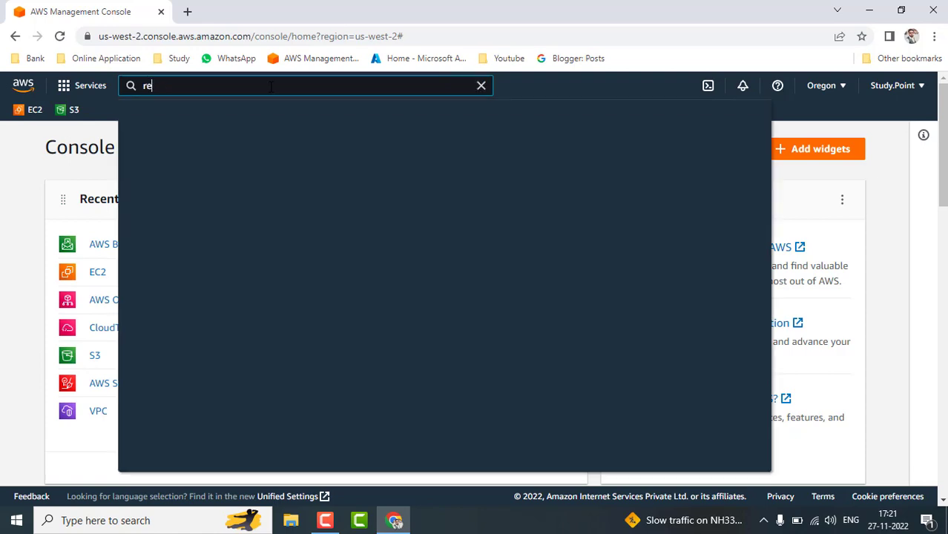
pyautogui.write('lati')
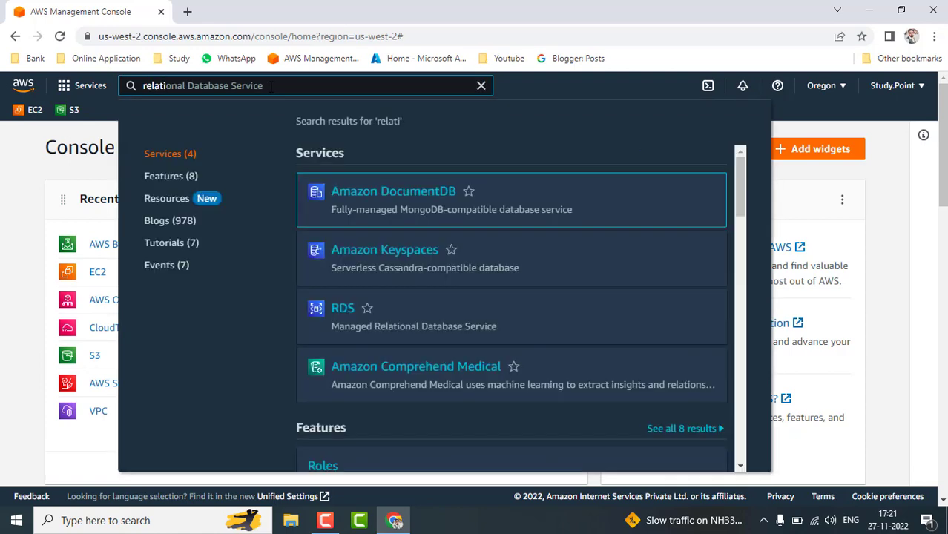
pyautogui.moveTo(362, 221)
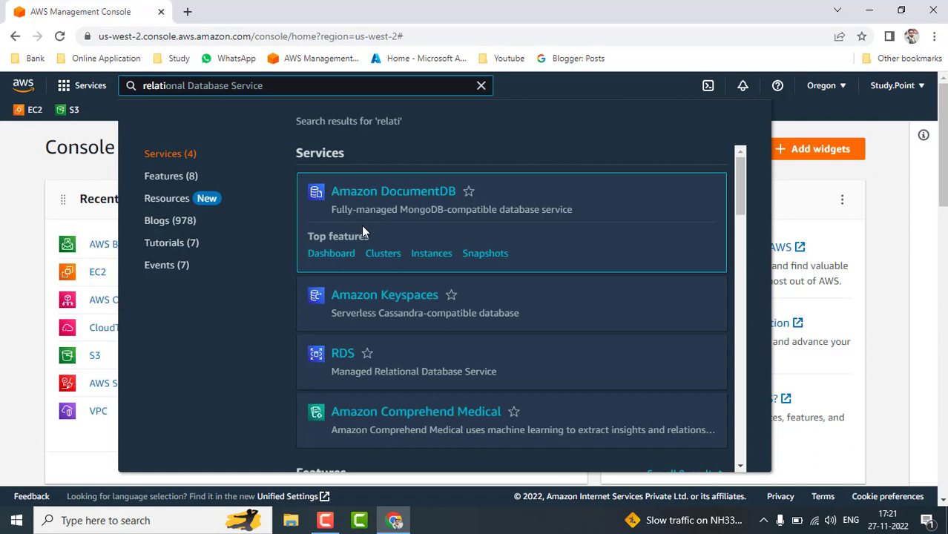
pyautogui.moveTo(340, 375)
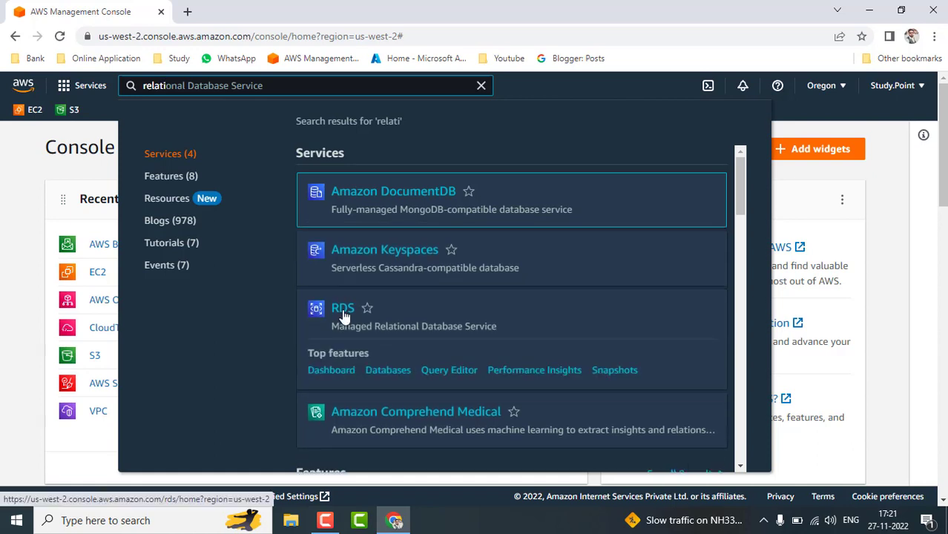
# Open RDS from the Database category on the View all services page.
pyautogui.click(64, 86)
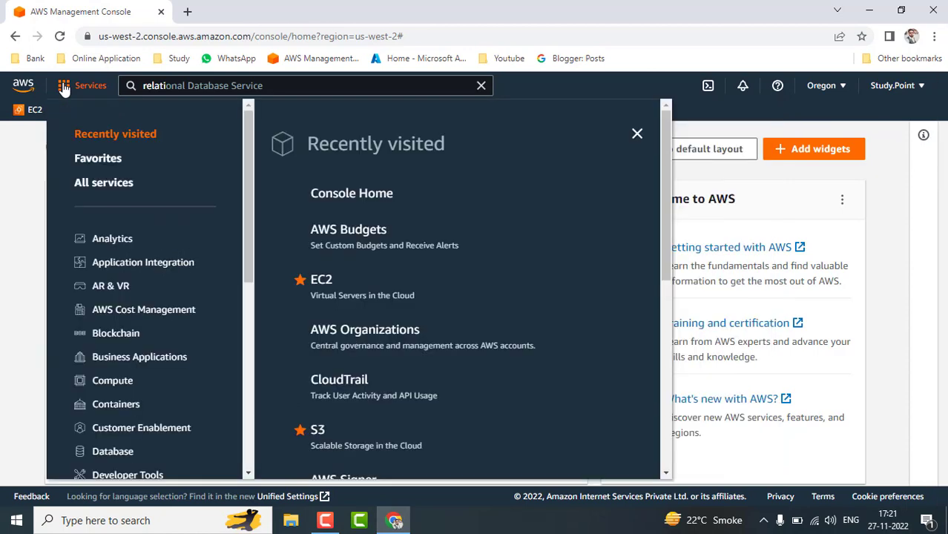
pyautogui.click(122, 184)
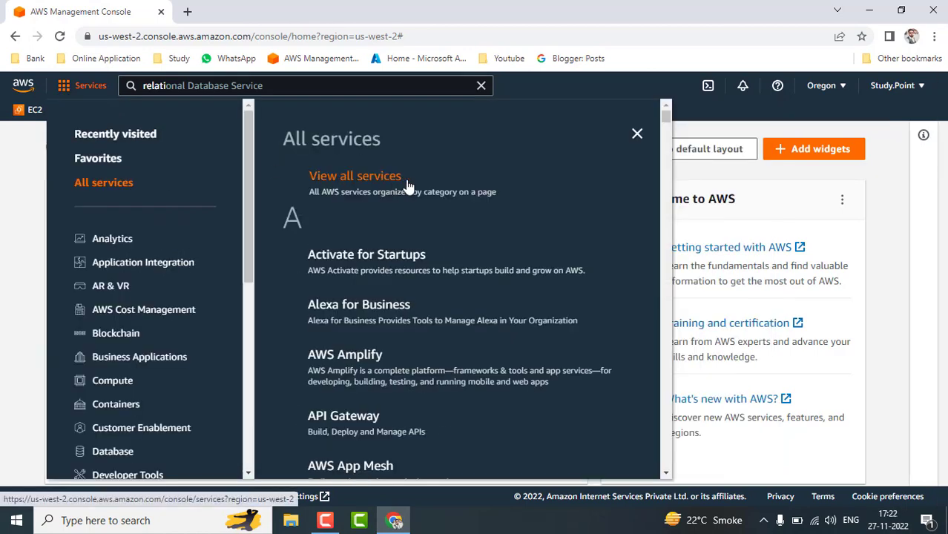
pyautogui.click(383, 182)
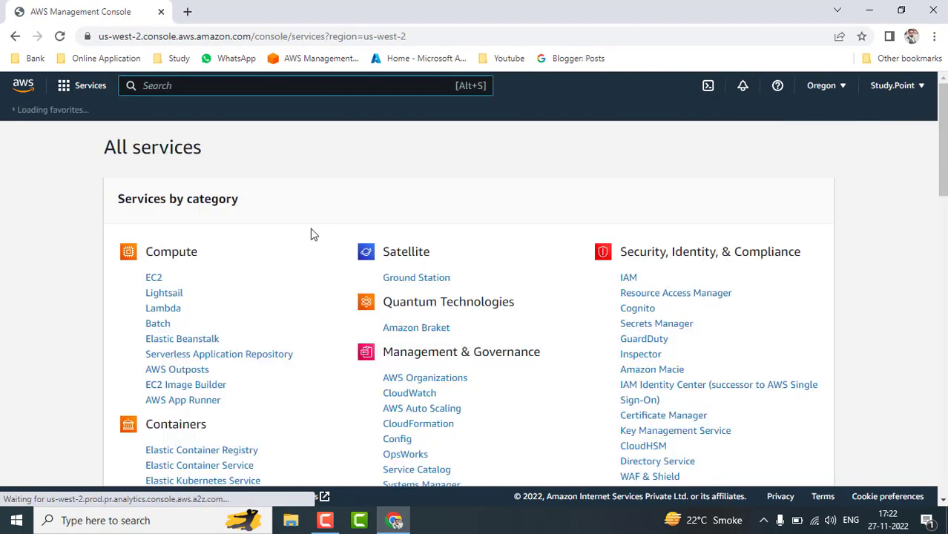
pyautogui.scroll(-4, 331, 383)
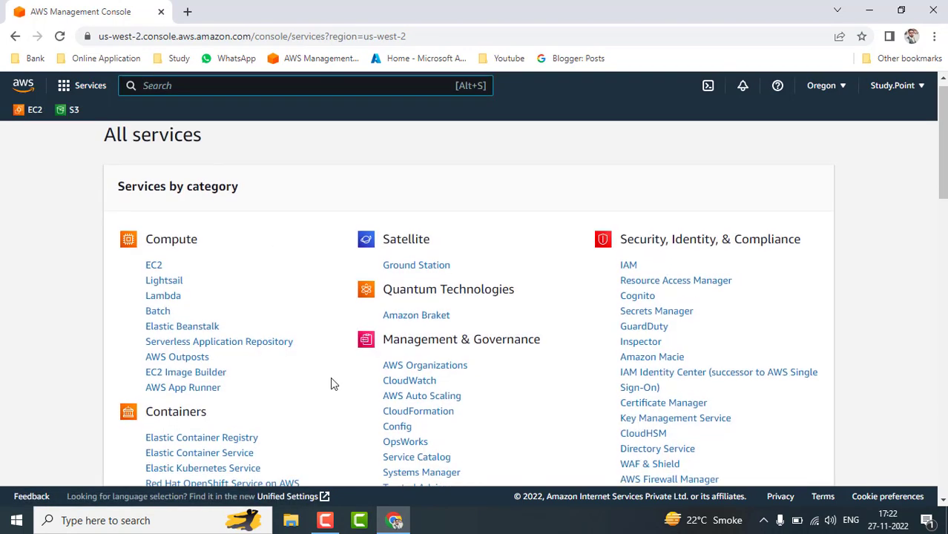
pyautogui.scroll(-2, 331, 383)
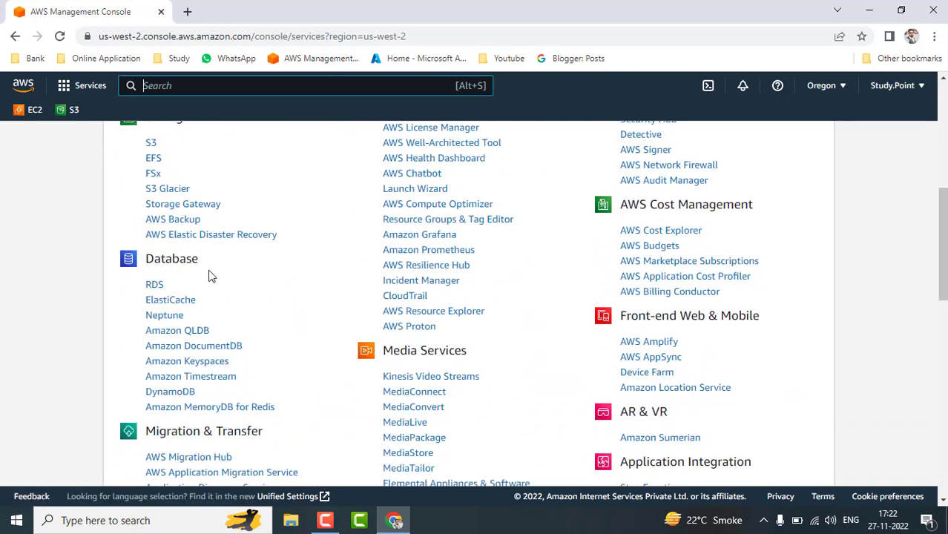
pyautogui.click(155, 287)
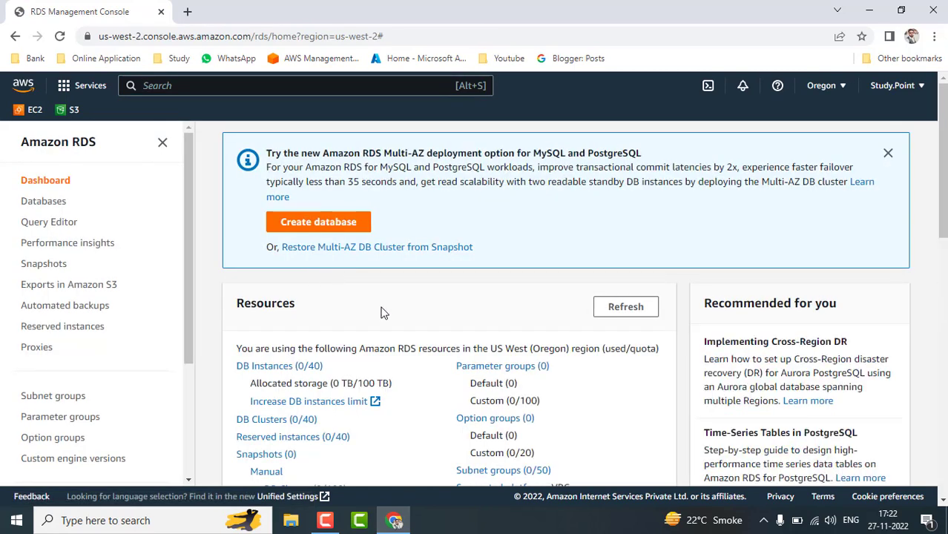
pyautogui.scroll(-1, 381, 311)
pyautogui.scroll(1, 375, 310)
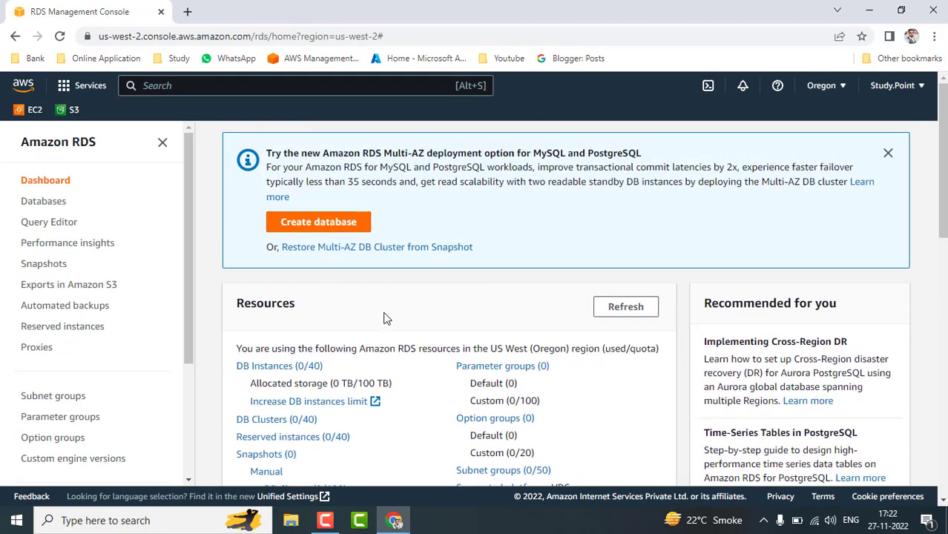
pyautogui.scroll(-1, 383, 318)
pyautogui.scroll(1, 383, 316)
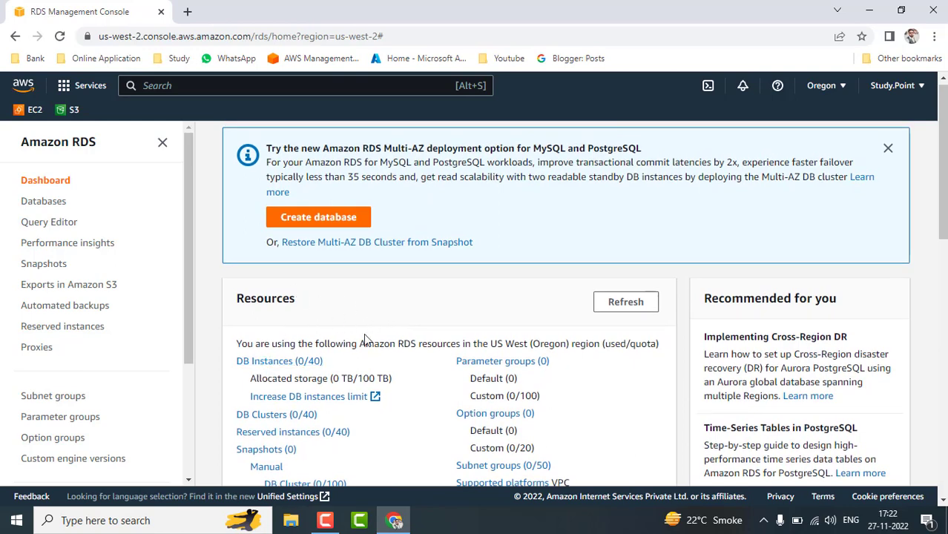
pyautogui.scroll(-3, 364, 338)
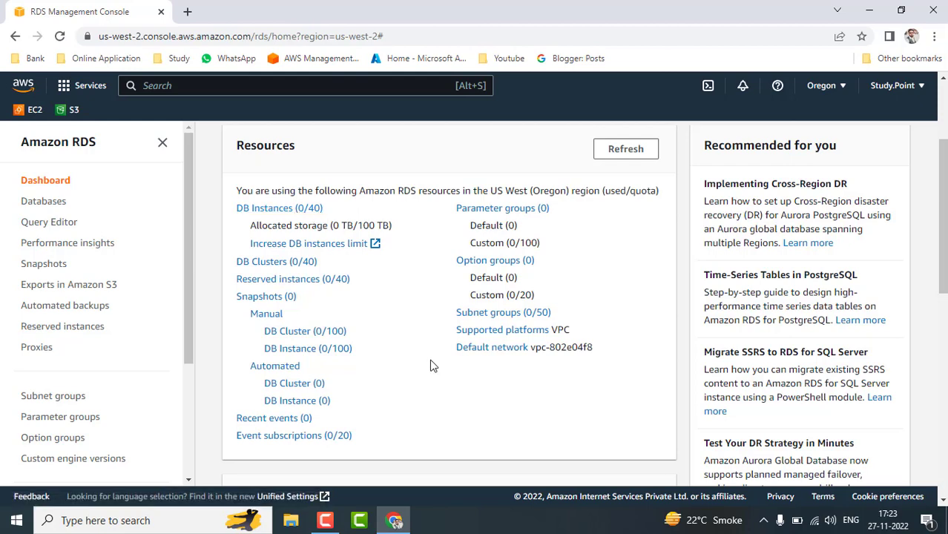
pyautogui.scroll(2, 433, 365)
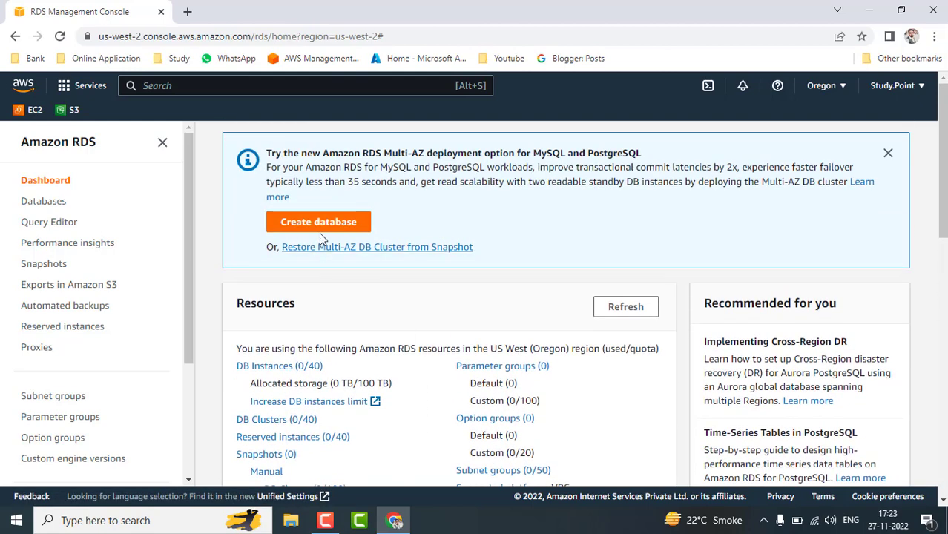
pyautogui.scroll(-5, 384, 345)
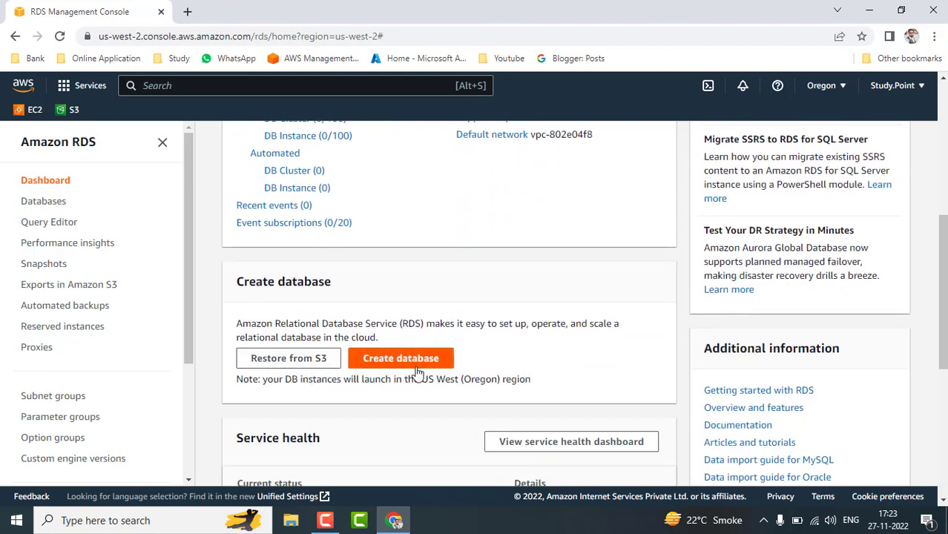
pyautogui.scroll(-3, 414, 409)
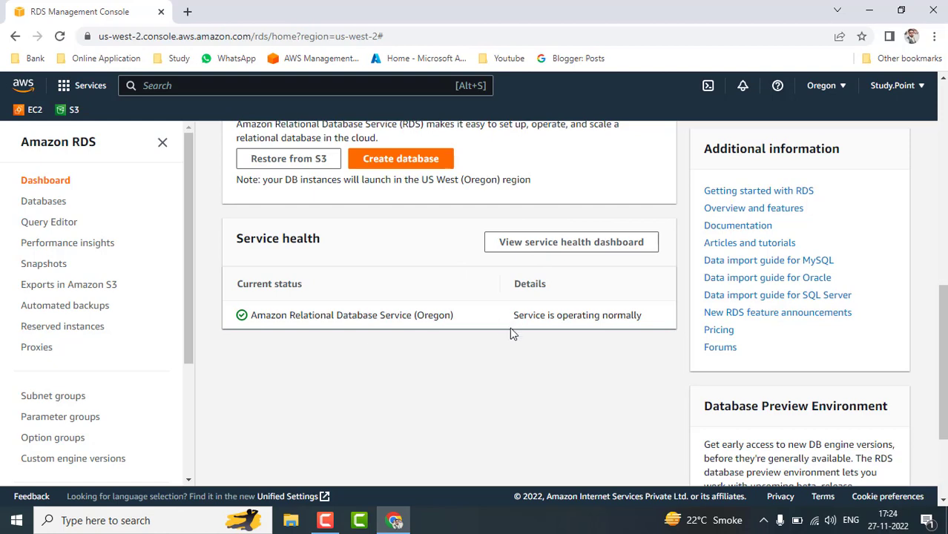
pyautogui.scroll(3, 510, 334)
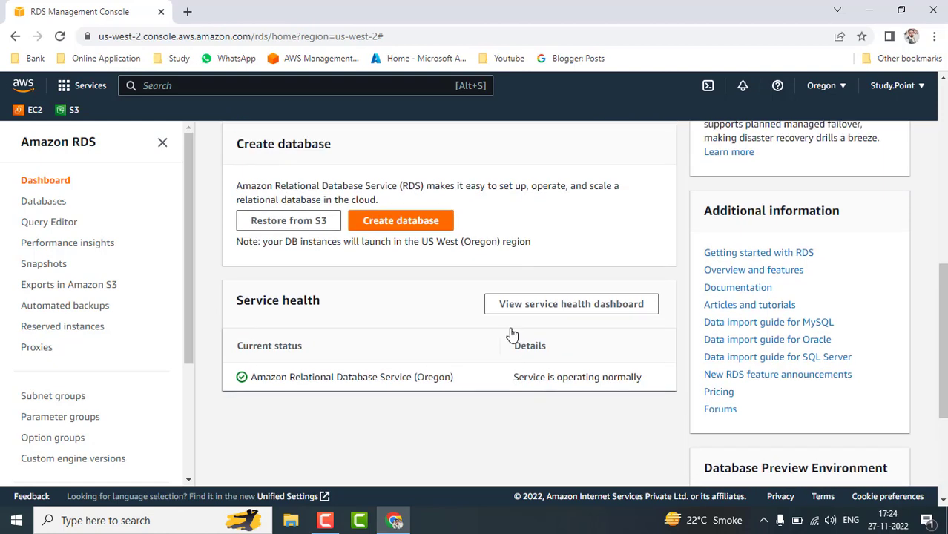
pyautogui.scroll(4, 510, 334)
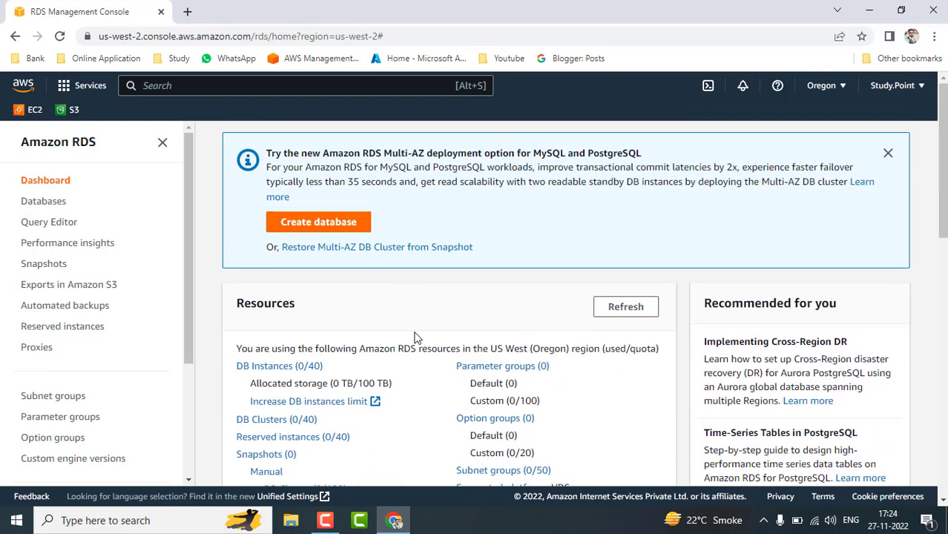
# Check DB Instances (0/40), then start the Create database form.
pyautogui.click(276, 370)
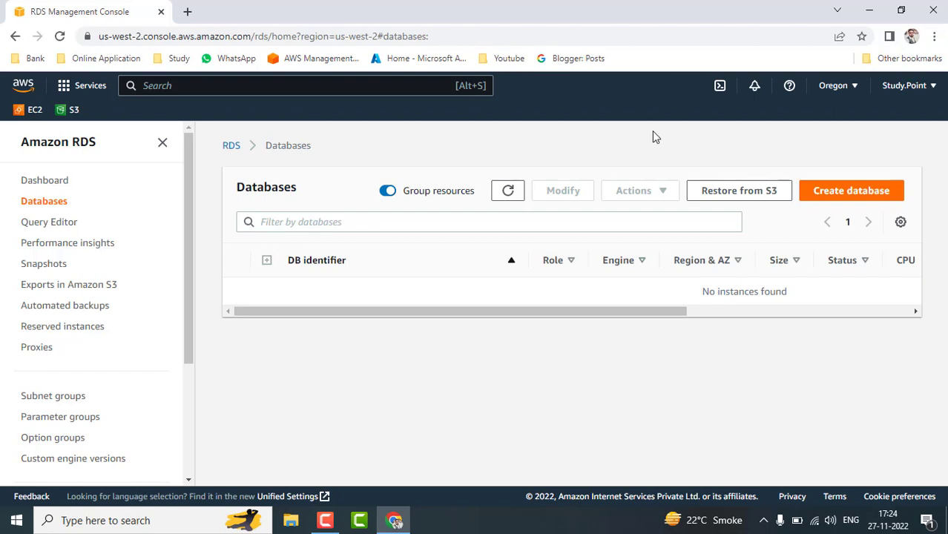
pyautogui.click(850, 199)
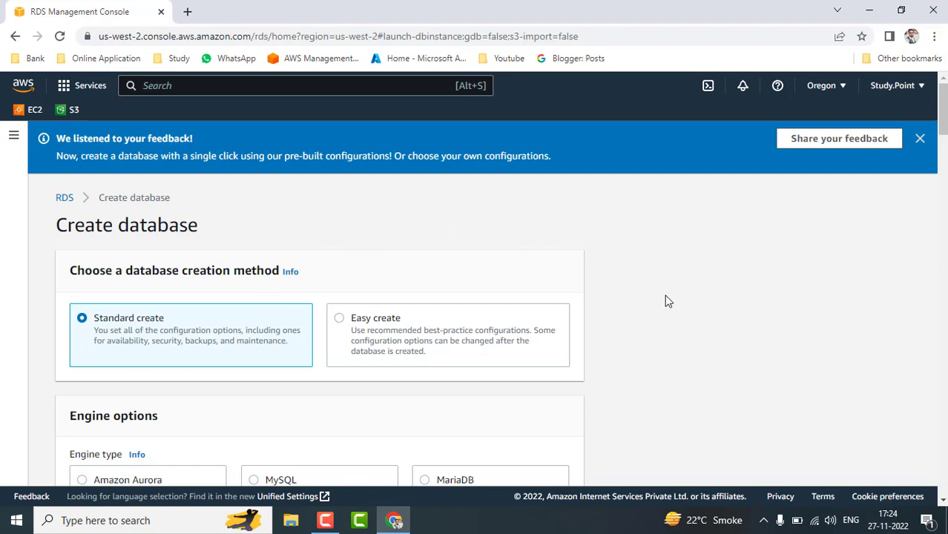
pyautogui.scroll(-2, 666, 300)
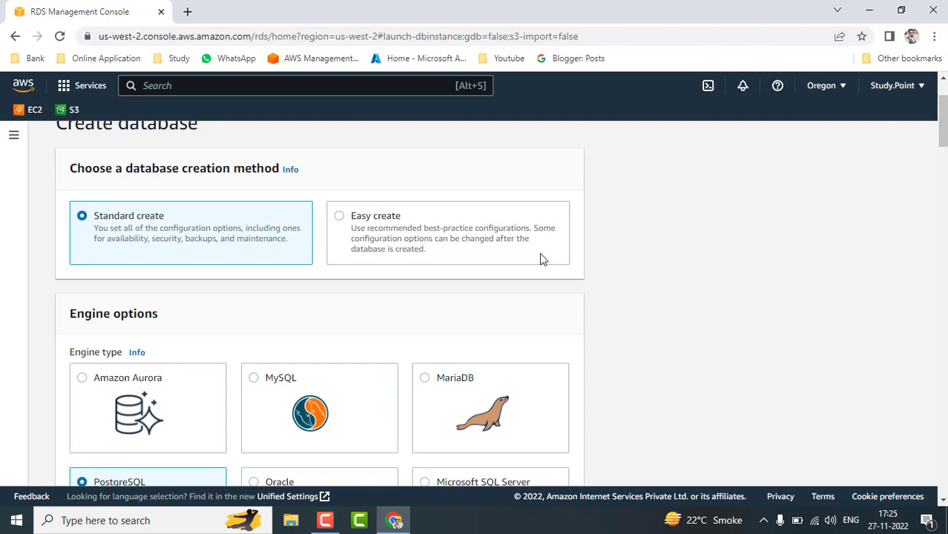
pyautogui.scroll(-1, 669, 333)
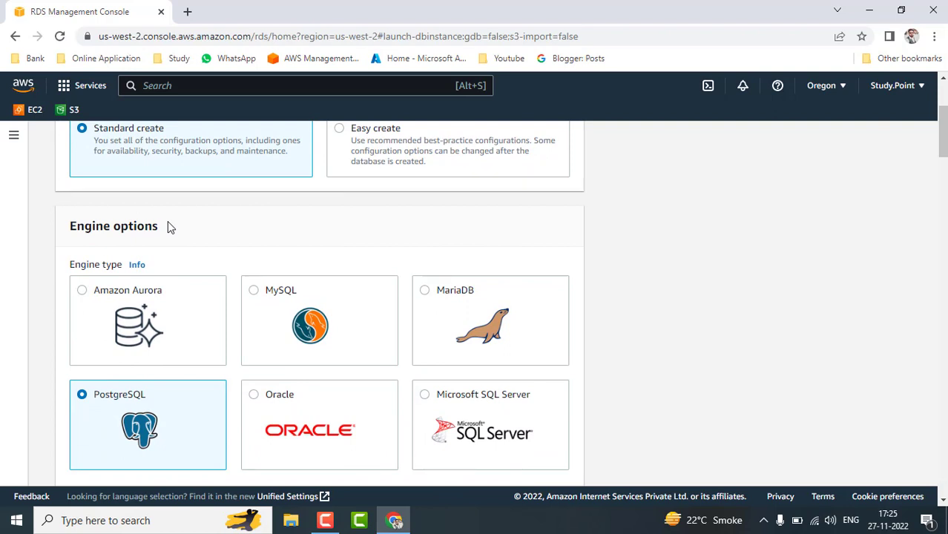
pyautogui.click(459, 526)
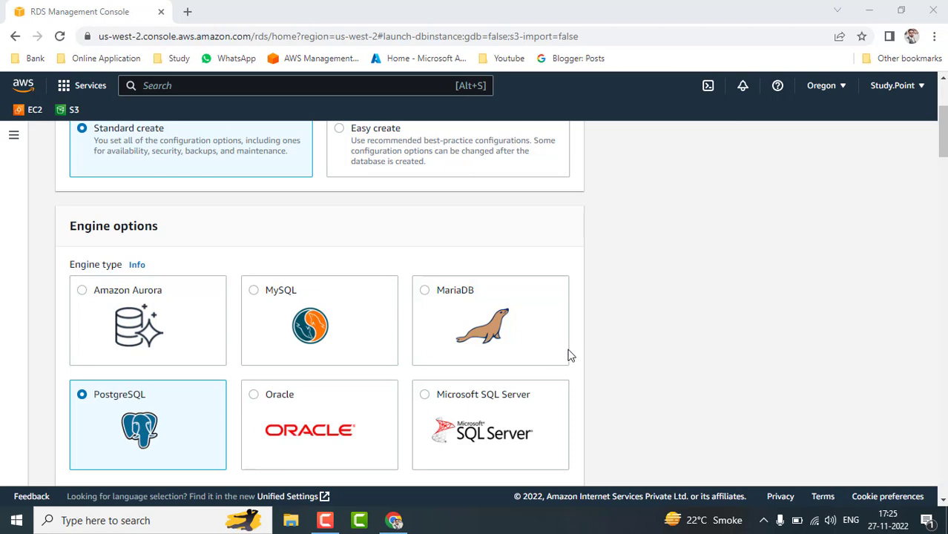
pyautogui.scroll(-1, 634, 361)
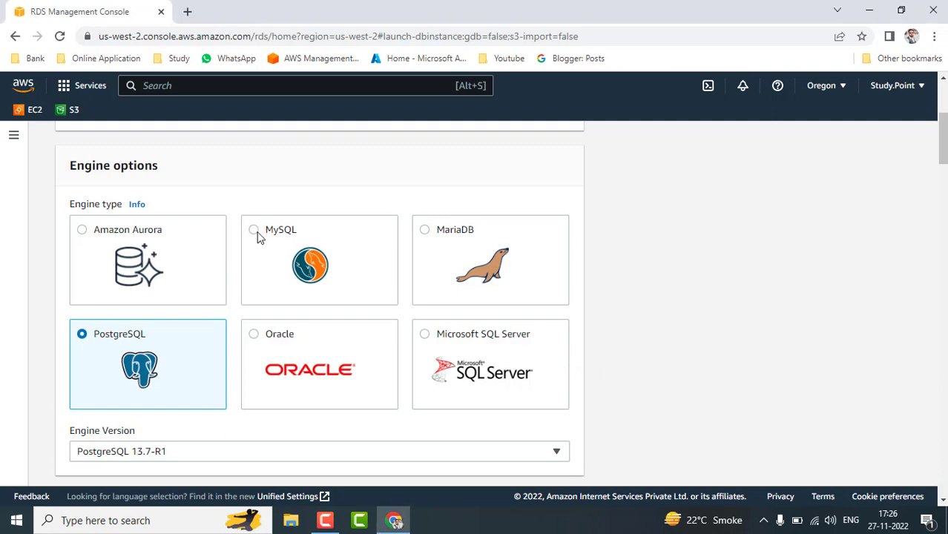
pyautogui.click(253, 233)
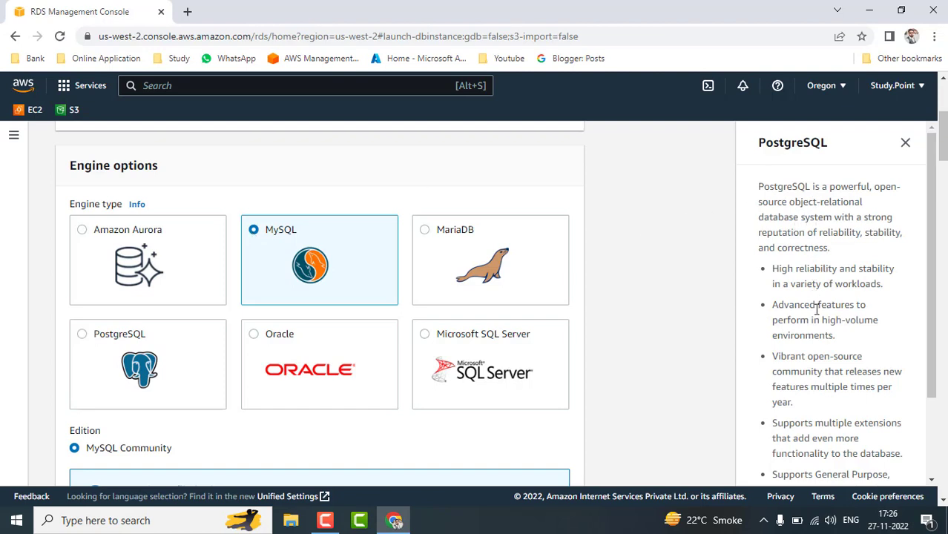
pyautogui.scroll(-3, 816, 308)
pyautogui.scroll(3, 811, 315)
pyautogui.scroll(-3, 811, 315)
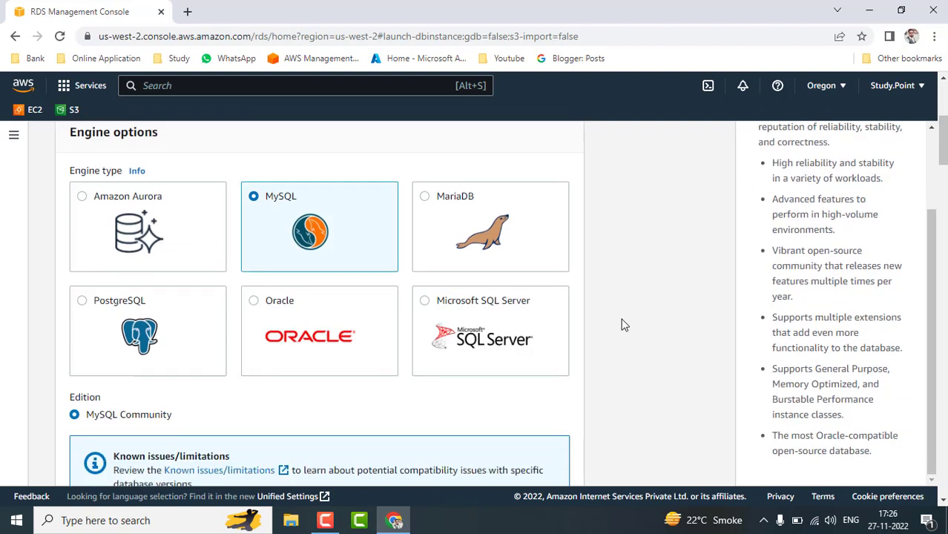
pyautogui.scroll(-3, 622, 324)
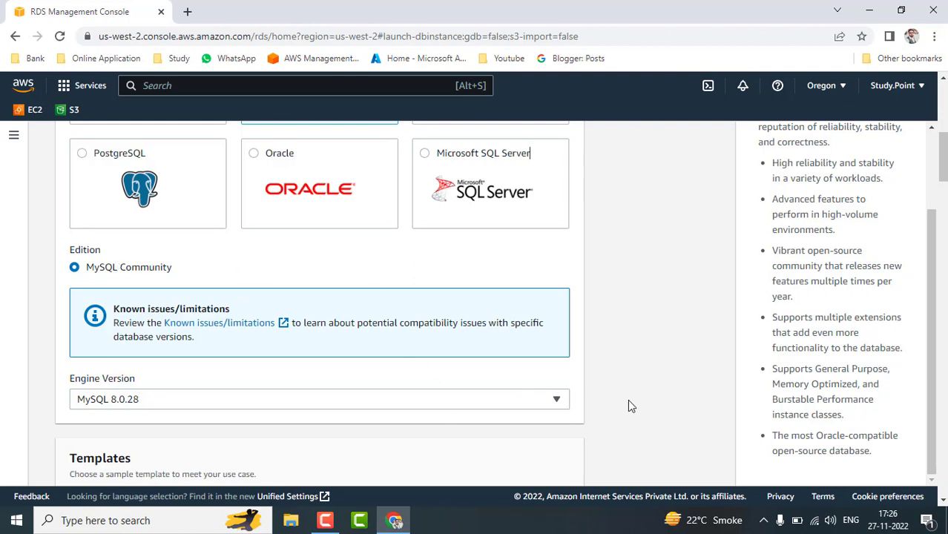
pyautogui.scroll(-2, 627, 401)
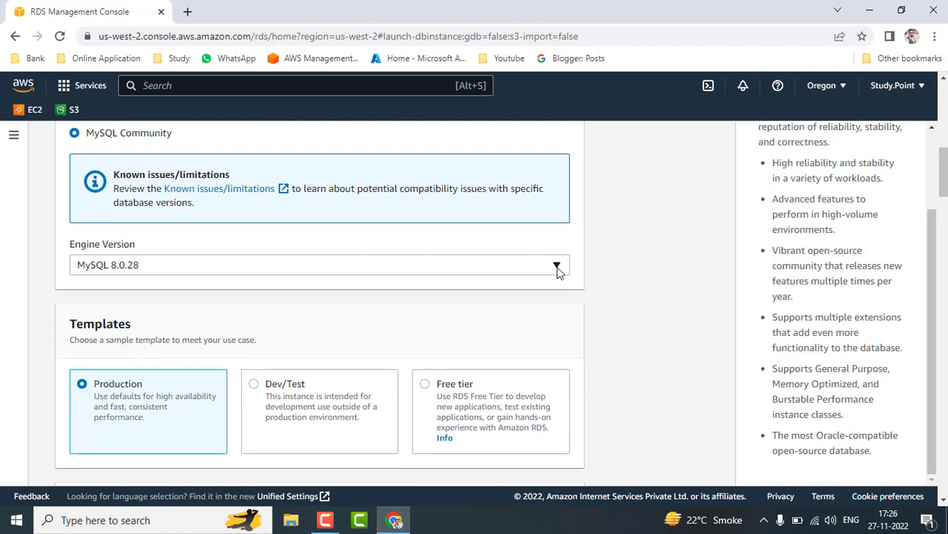
pyautogui.click(558, 269)
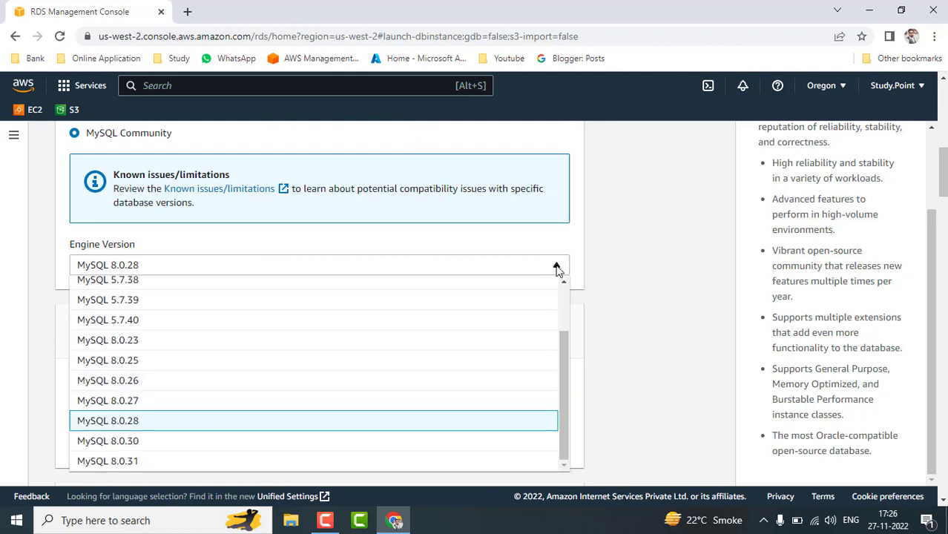
pyautogui.scroll(1, 348, 365)
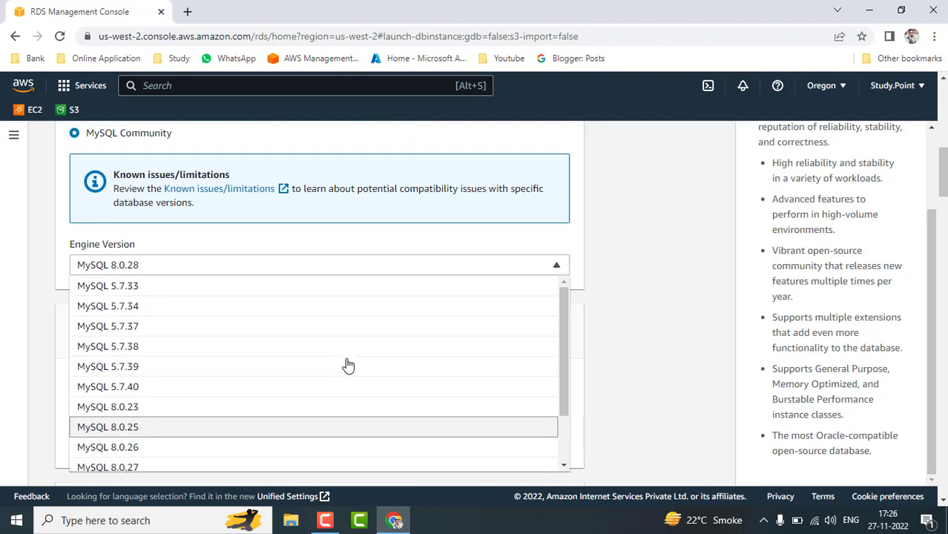
pyautogui.scroll(-1, 348, 365)
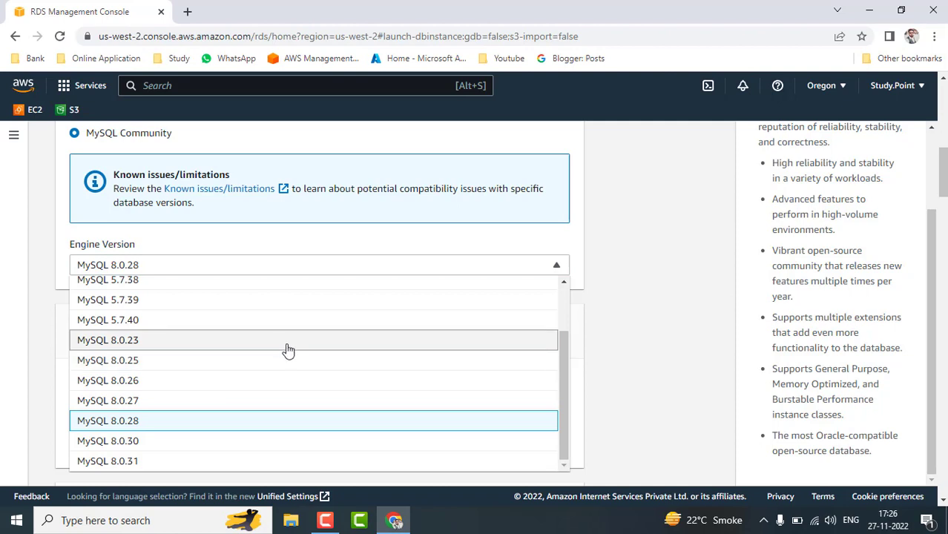
pyautogui.click(625, 382)
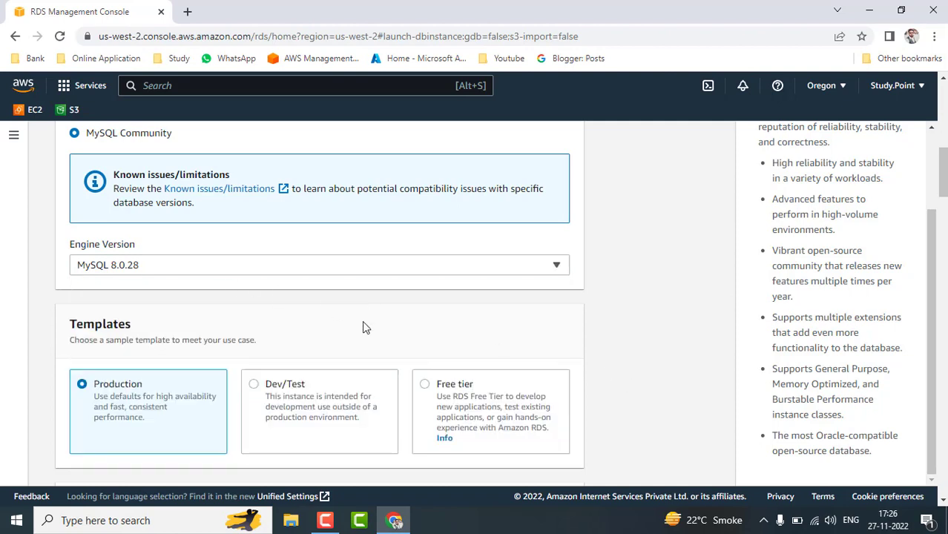
pyautogui.scroll(-1, 629, 358)
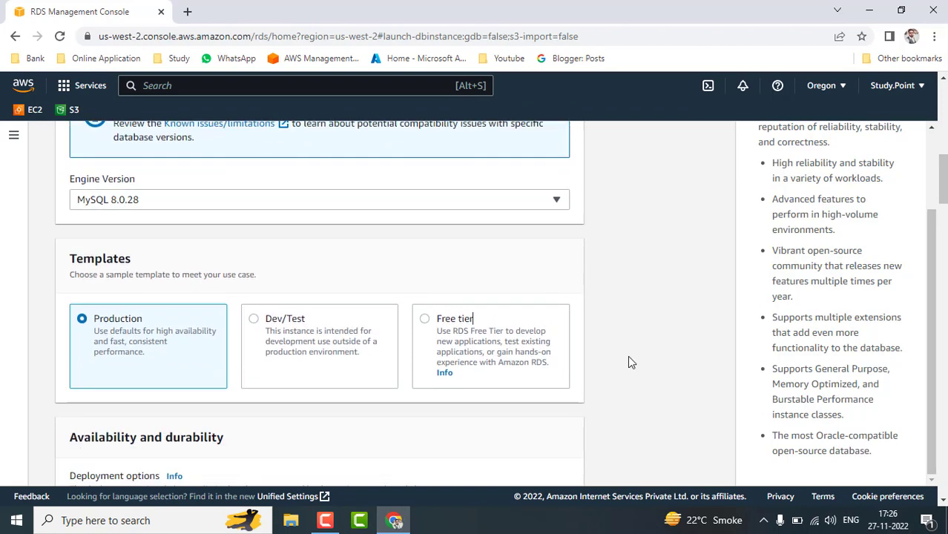
pyautogui.scroll(-1, 629, 362)
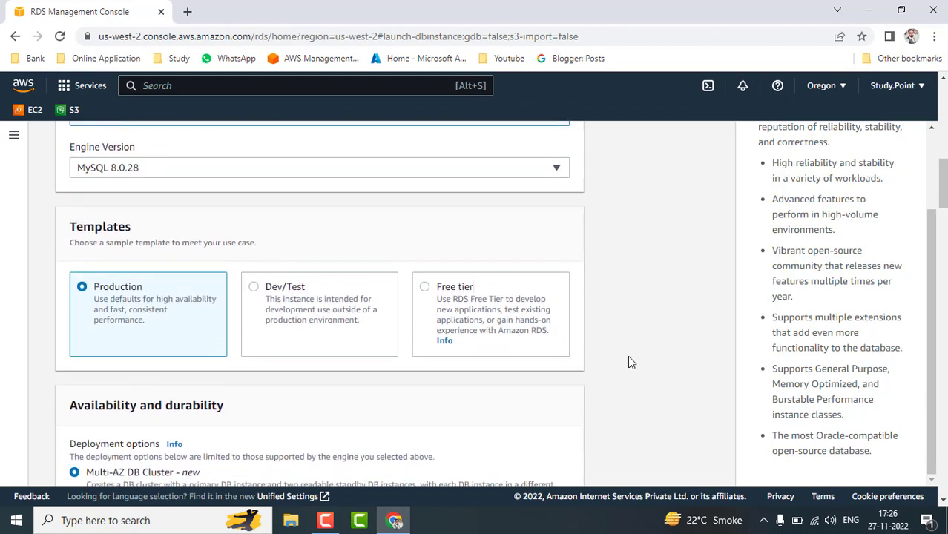
pyautogui.scroll(-1, 628, 358)
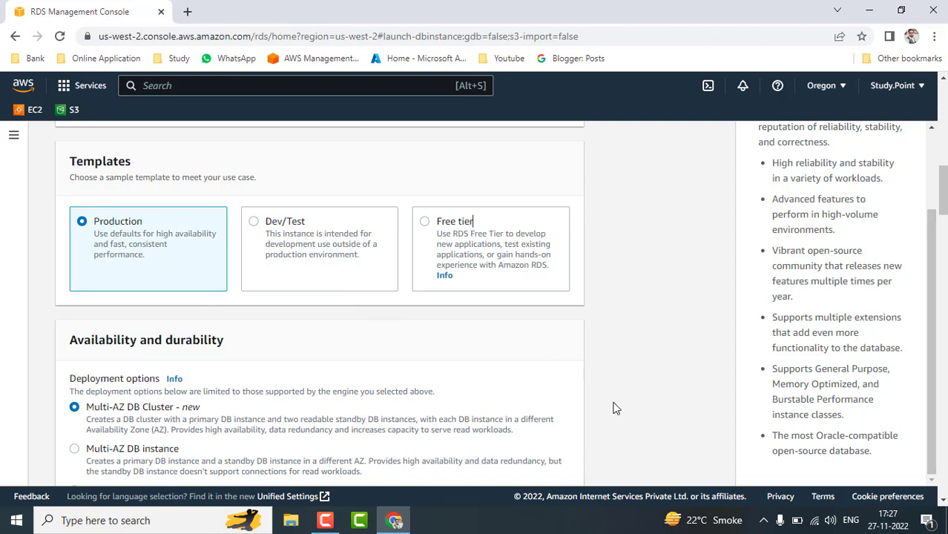
pyautogui.scroll(-4, 614, 407)
pyautogui.scroll(-3, 615, 407)
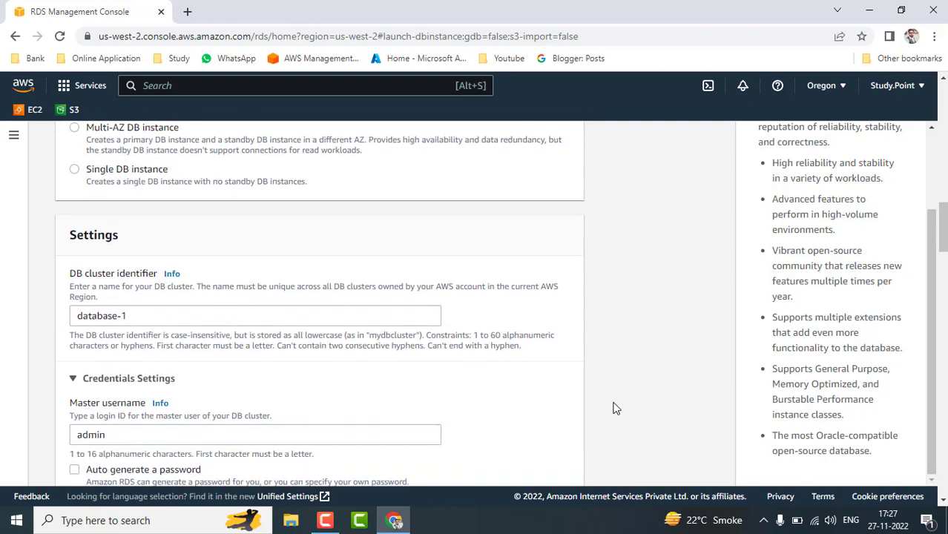
pyautogui.scroll(-3, 614, 407)
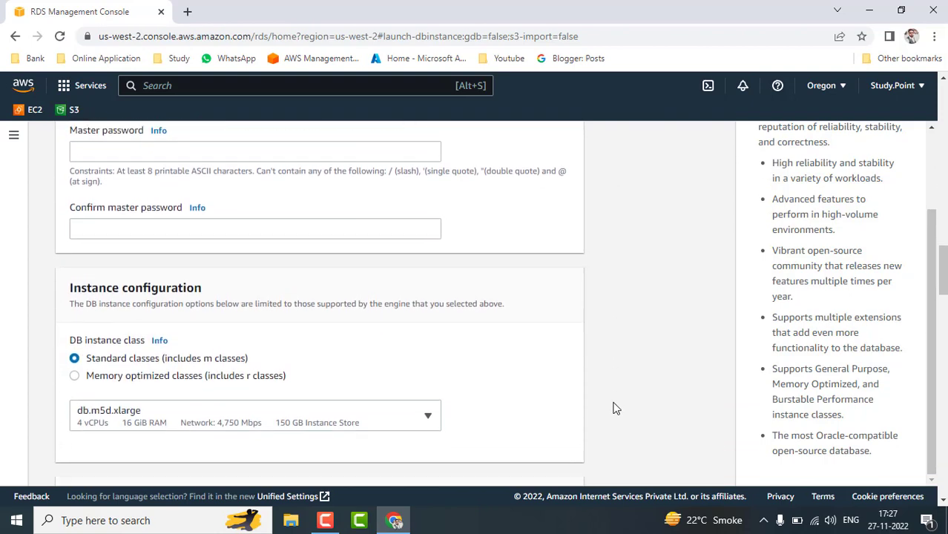
pyautogui.scroll(-5, 601, 360)
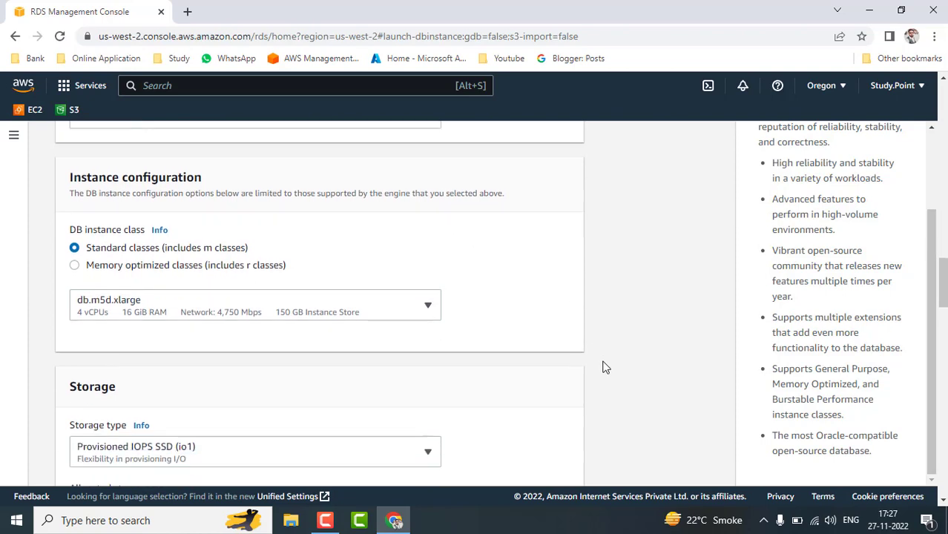
pyautogui.scroll(-5, 604, 367)
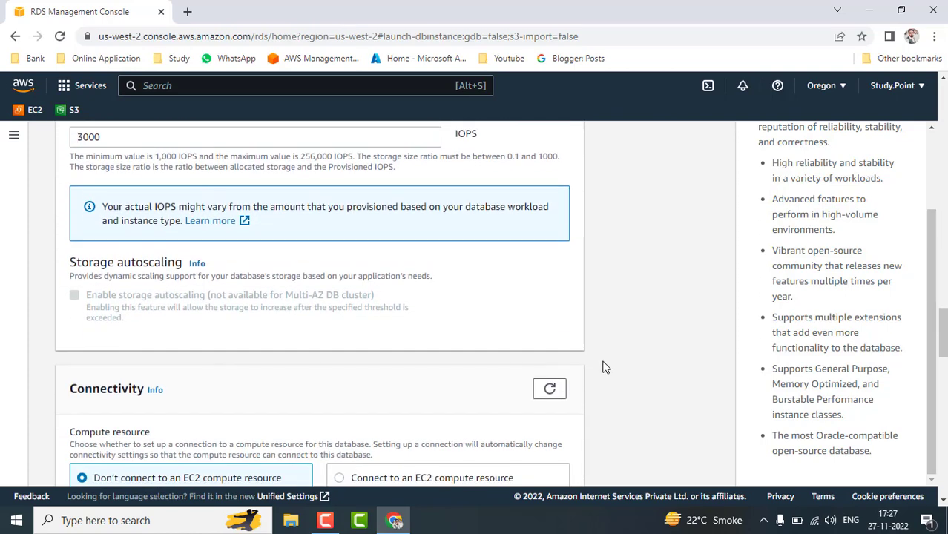
pyautogui.scroll(-5, 603, 367)
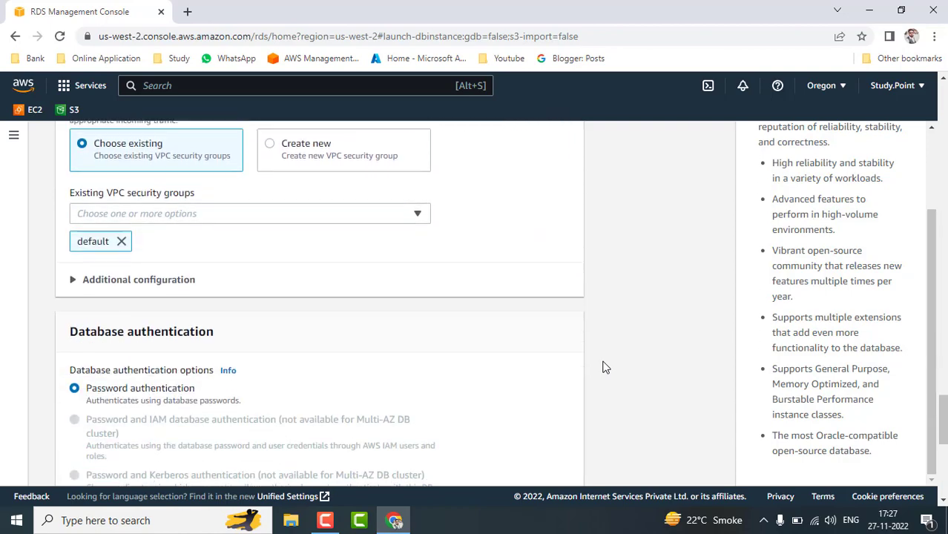
pyautogui.scroll(15, 604, 366)
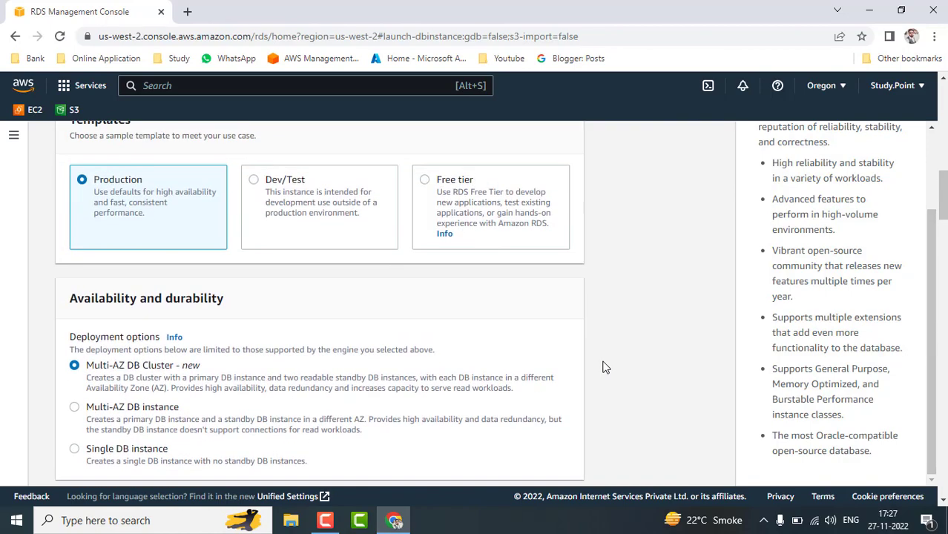
# Choose Single DB instance under Availability and durability instead of Multi-AZ DB Cluster.
pyautogui.scroll(-2, 604, 367)
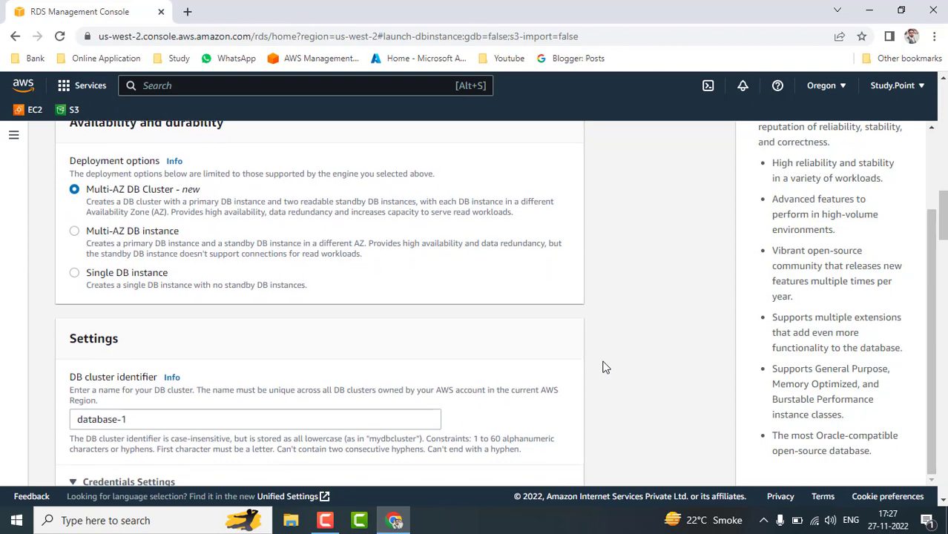
pyautogui.scroll(3, 604, 367)
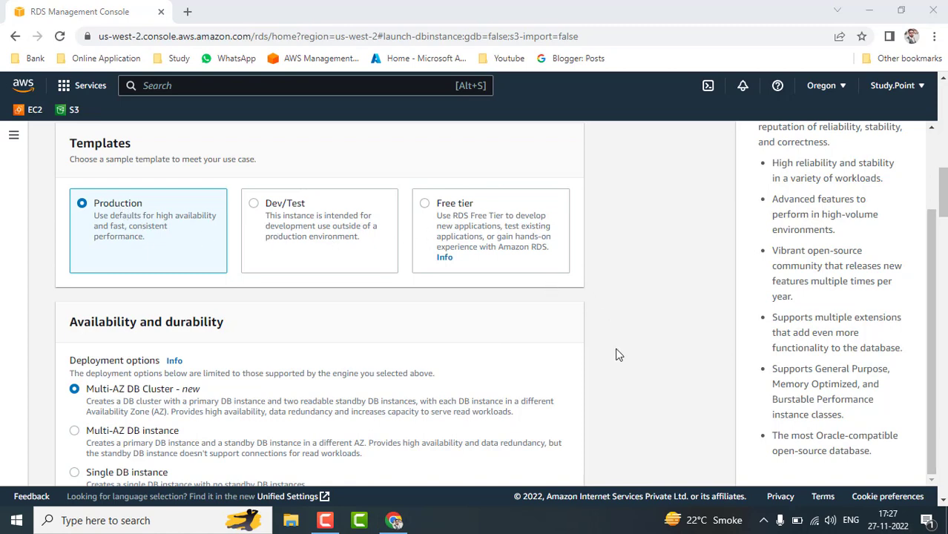
pyautogui.scroll(-1, 616, 355)
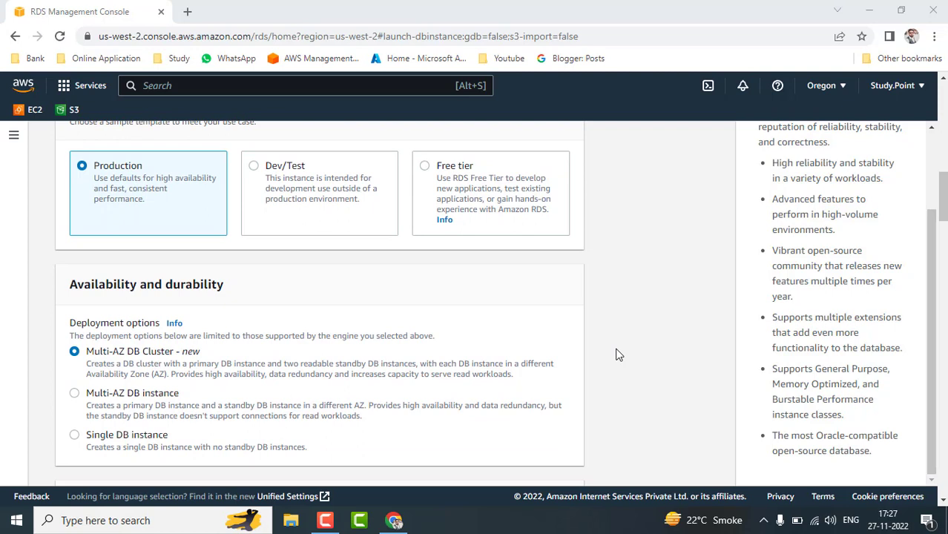
pyautogui.scroll(-1, 616, 355)
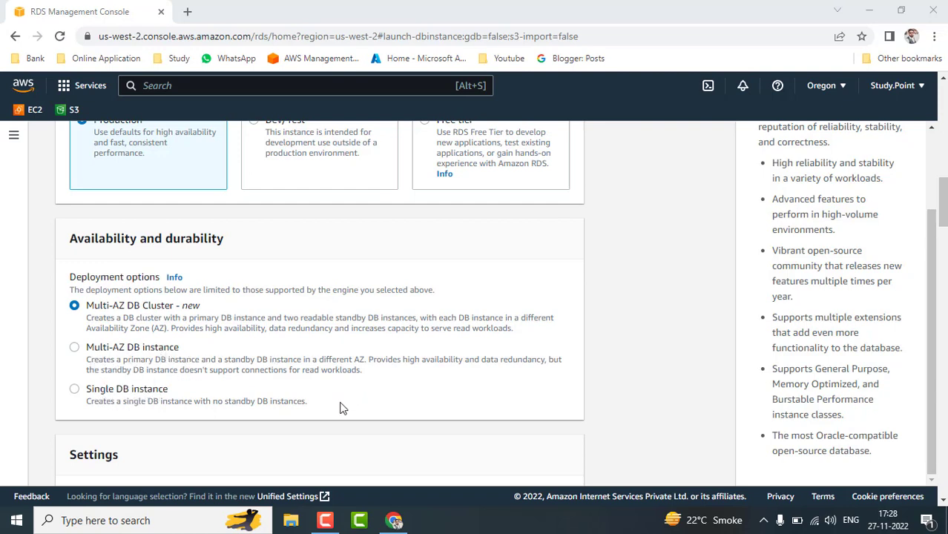
pyautogui.scroll(-1, 342, 407)
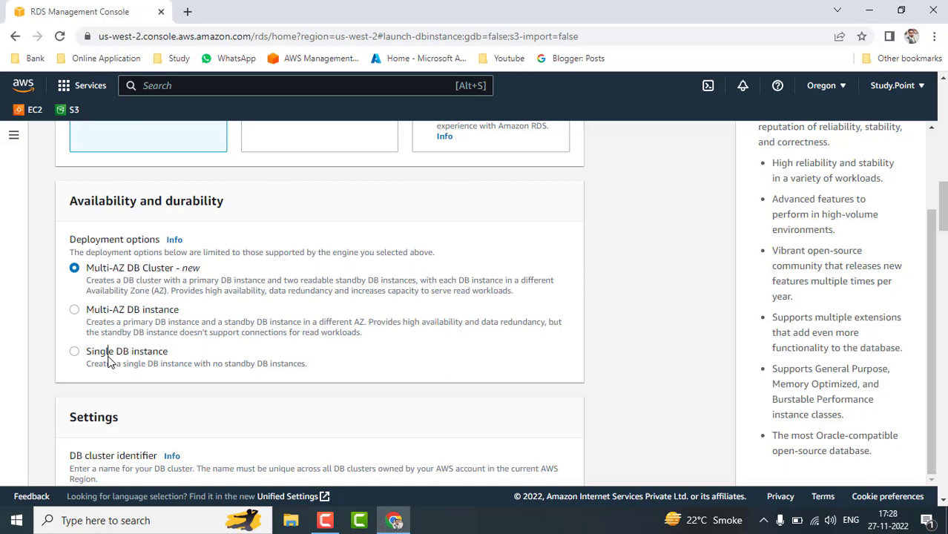
pyautogui.click(75, 354)
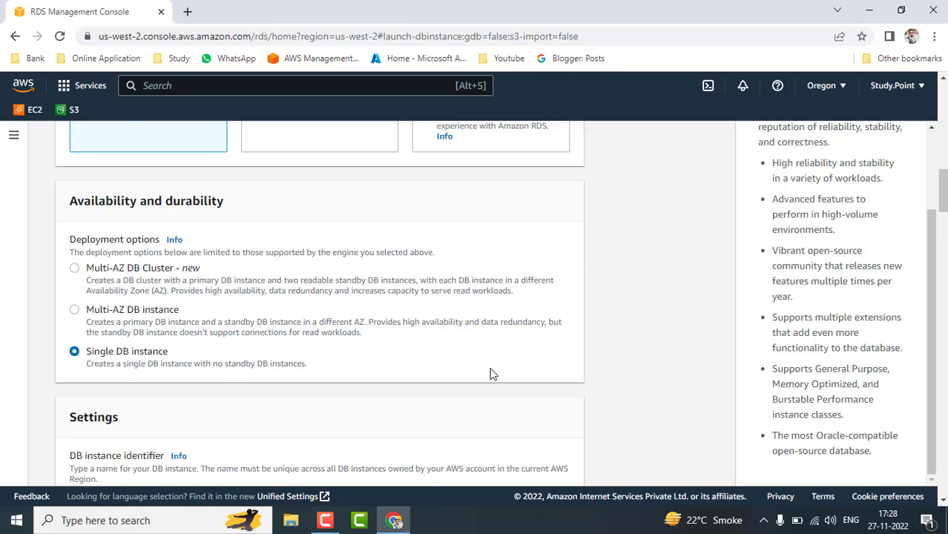
pyautogui.scroll(-3, 529, 364)
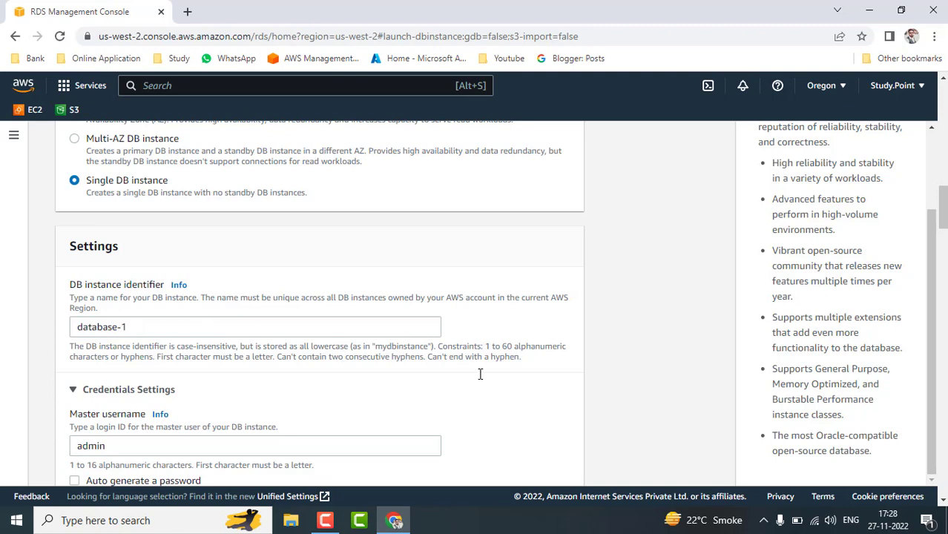
# Enter the master password for the admin user, dismissing saved-password suggestions.
pyautogui.scroll(-2, 525, 388)
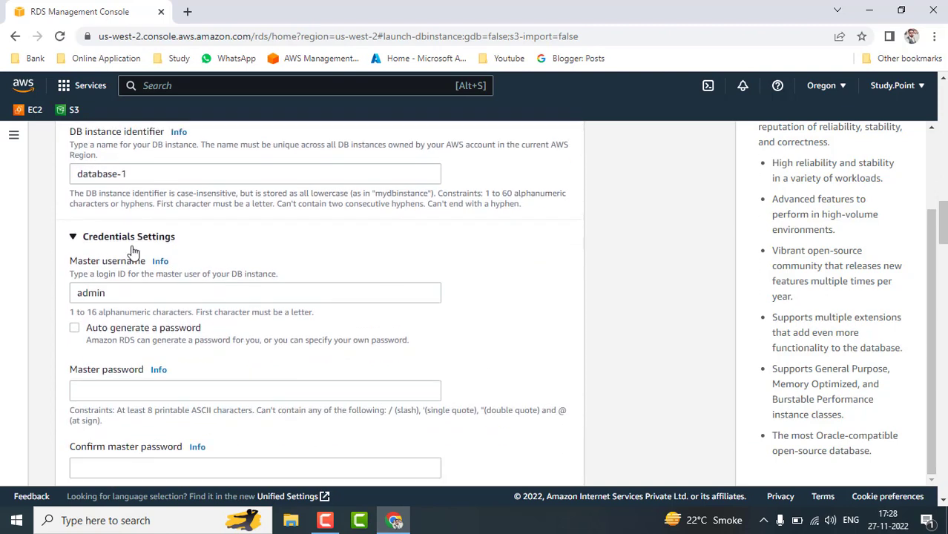
pyautogui.click(121, 295)
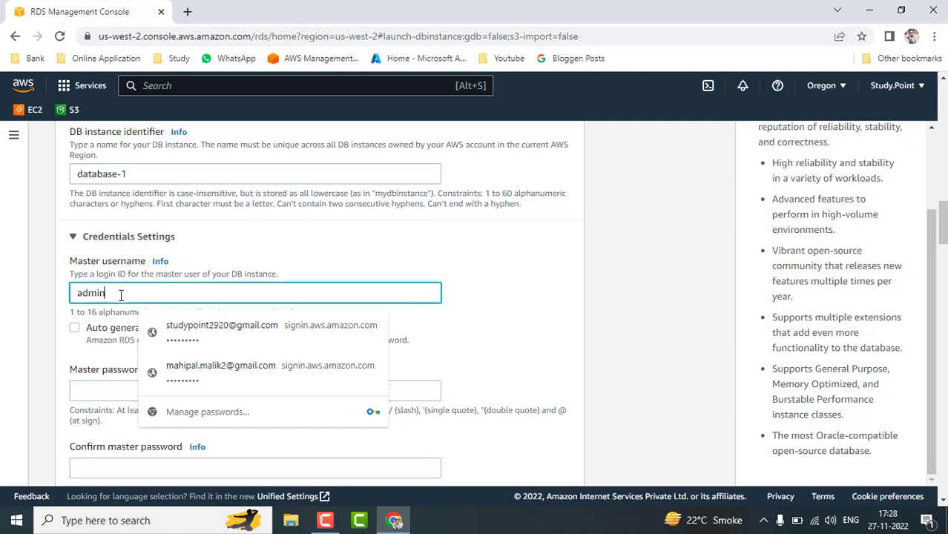
pyautogui.click(582, 312)
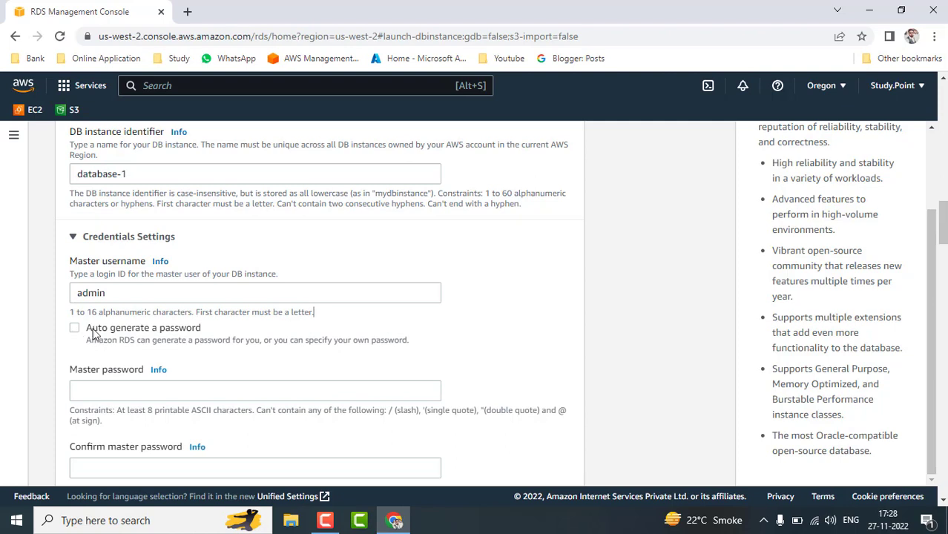
pyautogui.click(219, 389)
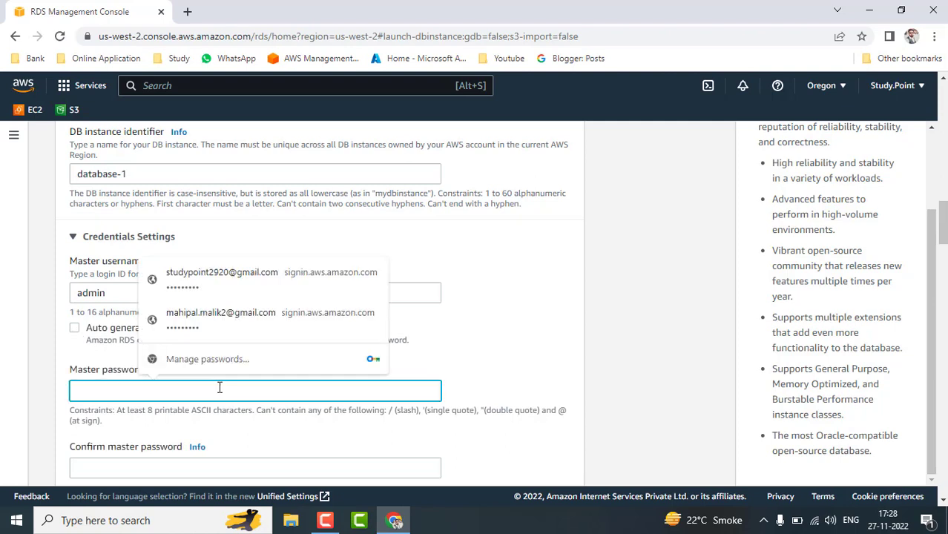
pyautogui.click(502, 383)
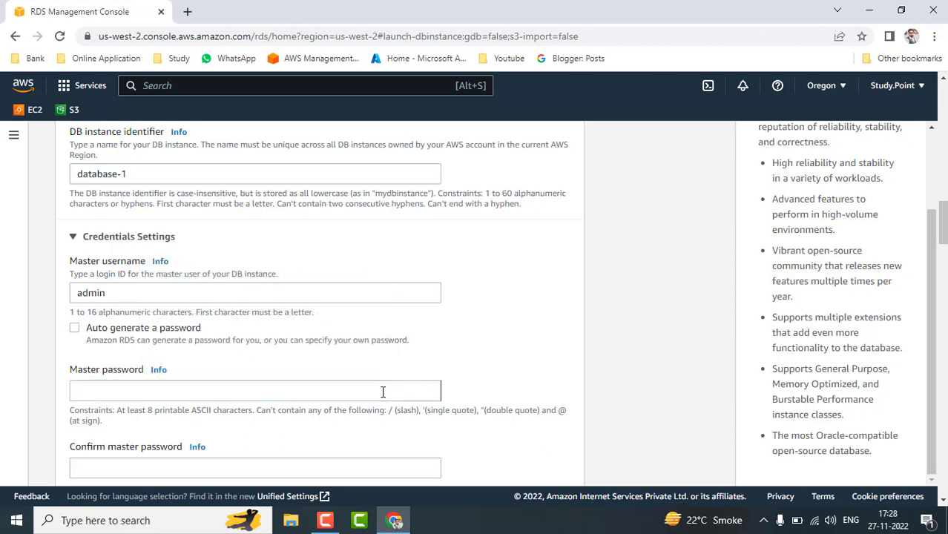
pyautogui.click(383, 392)
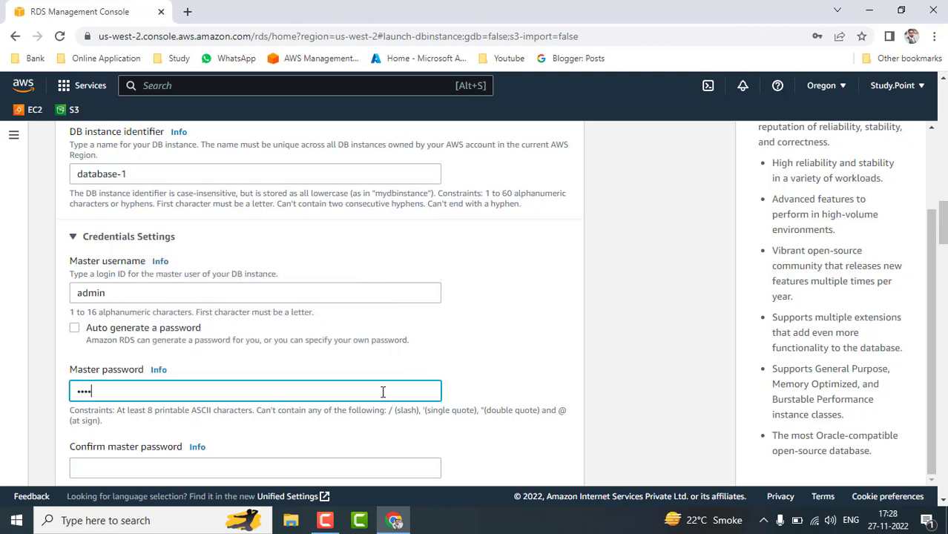
pyautogui.click(481, 384)
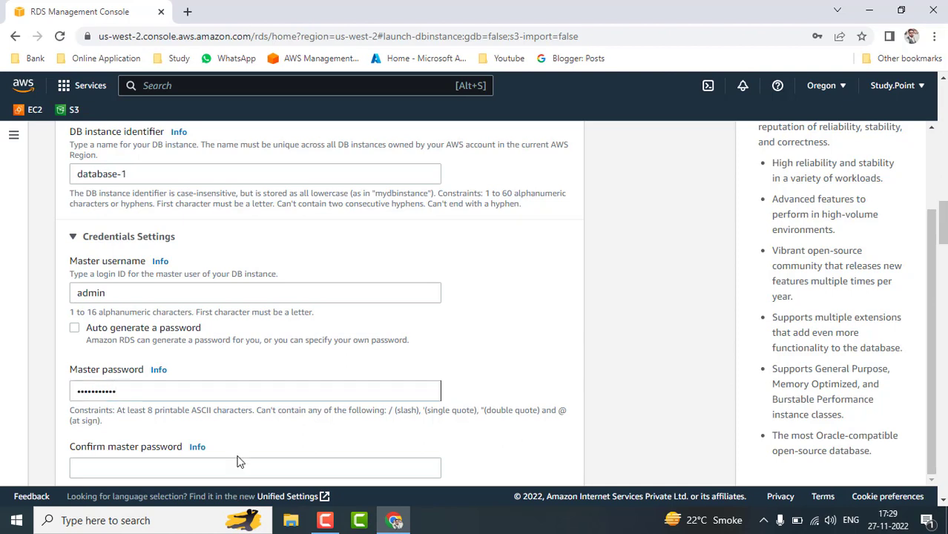
# Re-enter the same password in the Confirm master password field.
pyautogui.click(214, 466)
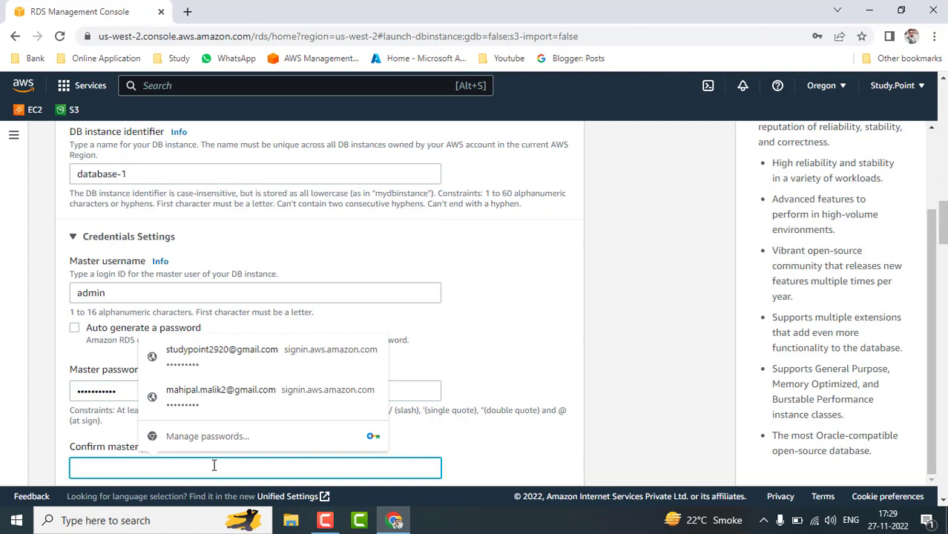
pyautogui.write('********')
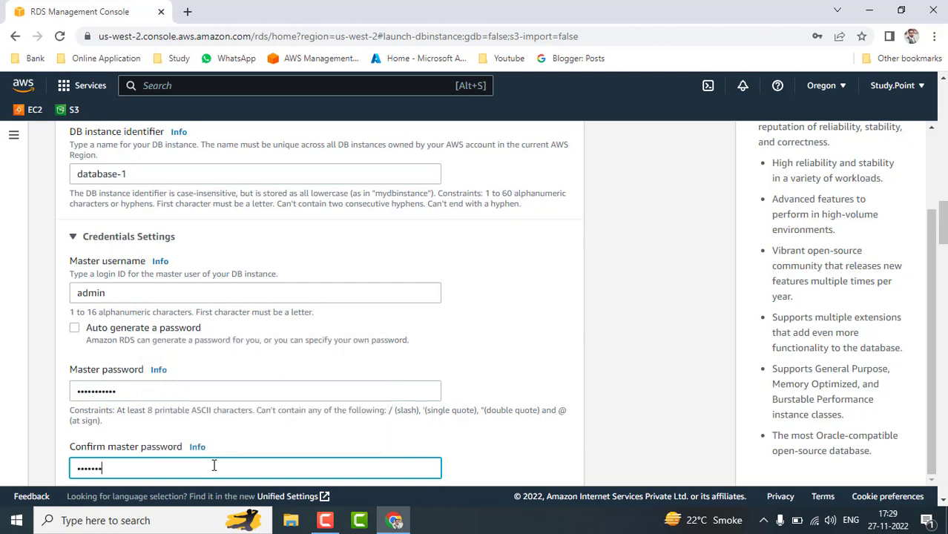
pyautogui.write('*')
pyautogui.scroll(-2, 463, 430)
pyautogui.scroll(-1, 464, 431)
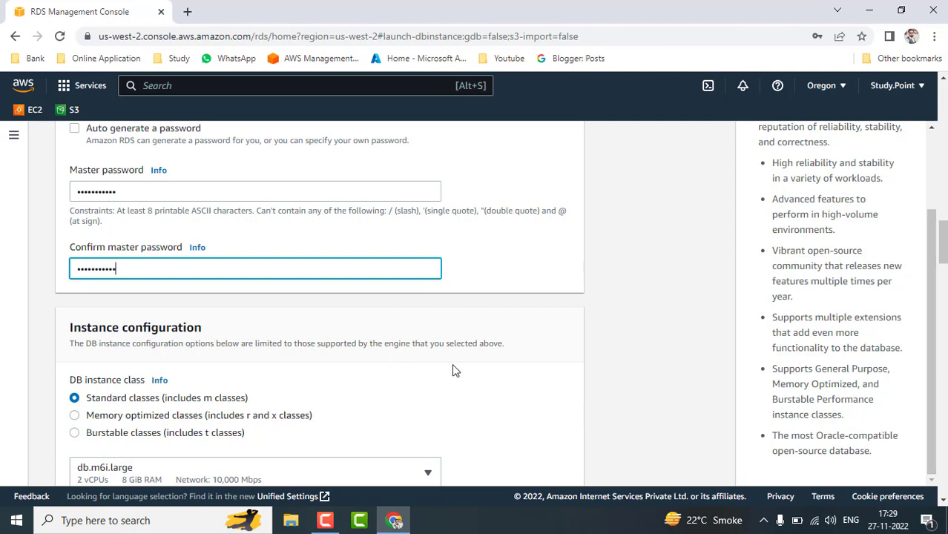
pyautogui.scroll(-3, 468, 384)
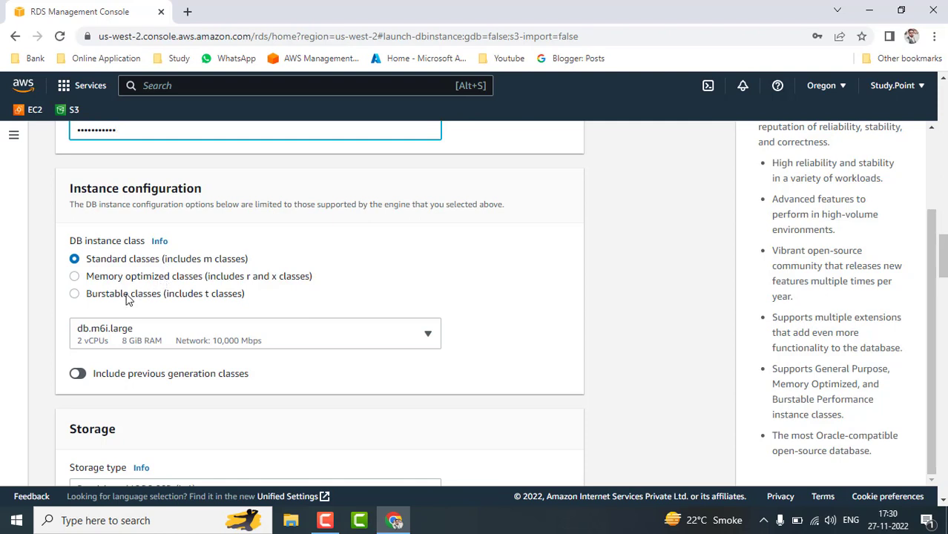
# Select Burstable classes and keep db.t3.micro (2 vCPUs, 1 GiB RAM) as the instance class.
pyautogui.click(75, 294)
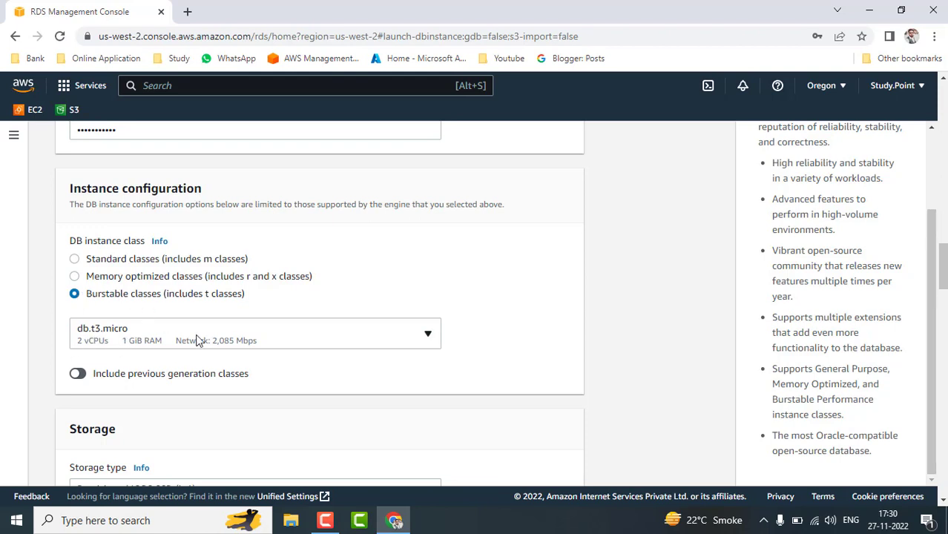
pyautogui.click(320, 342)
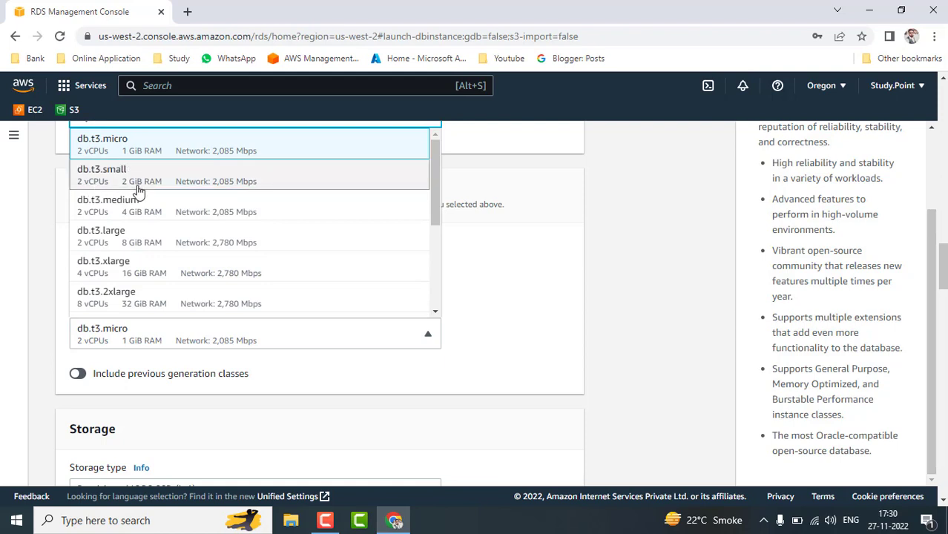
pyautogui.click(113, 148)
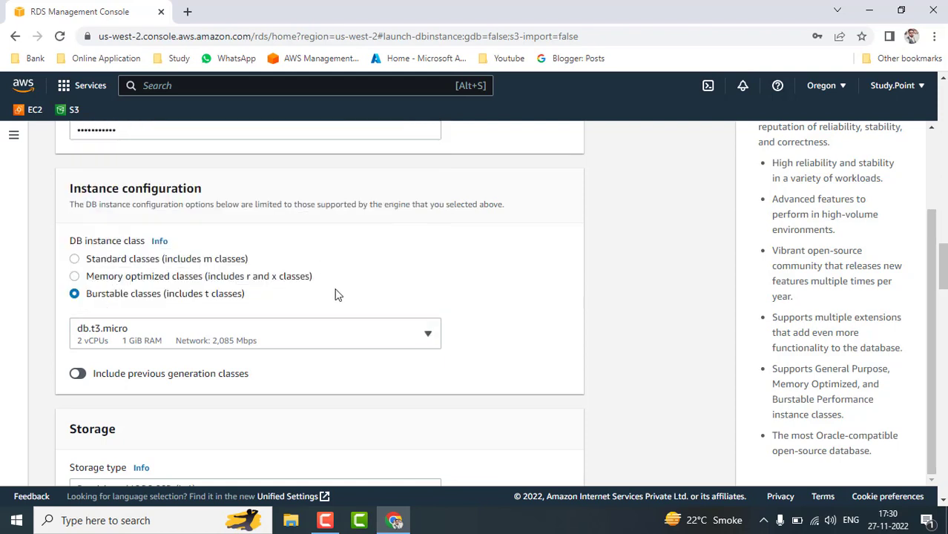
pyautogui.scroll(-1, 527, 356)
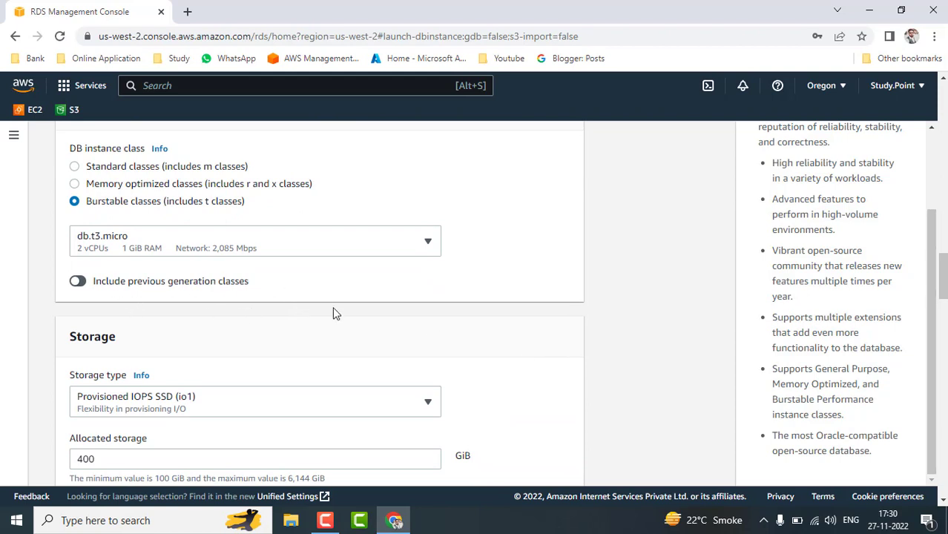
# Set the storage type to General Purpose SSD (gp3), keeping 200 GiB allocated.
pyautogui.scroll(-1, 332, 311)
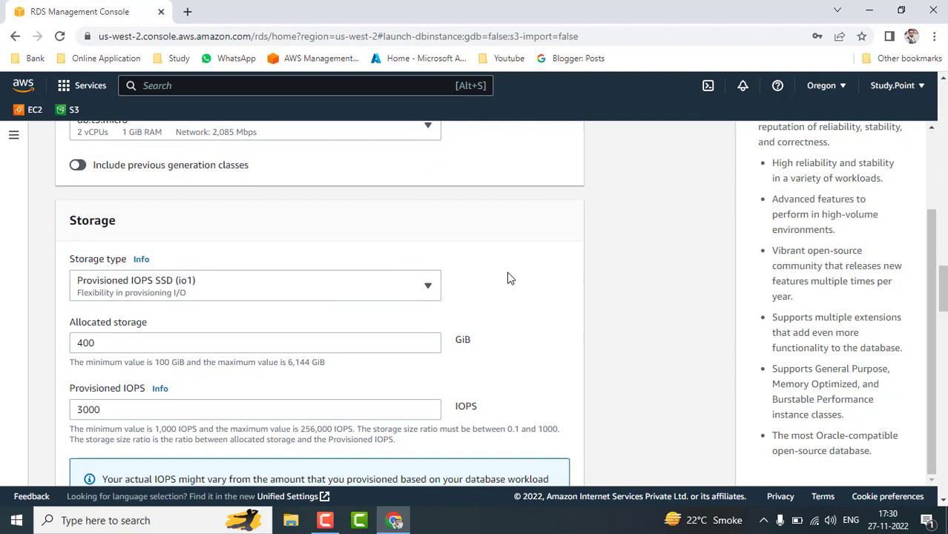
pyautogui.scroll(-1, 508, 277)
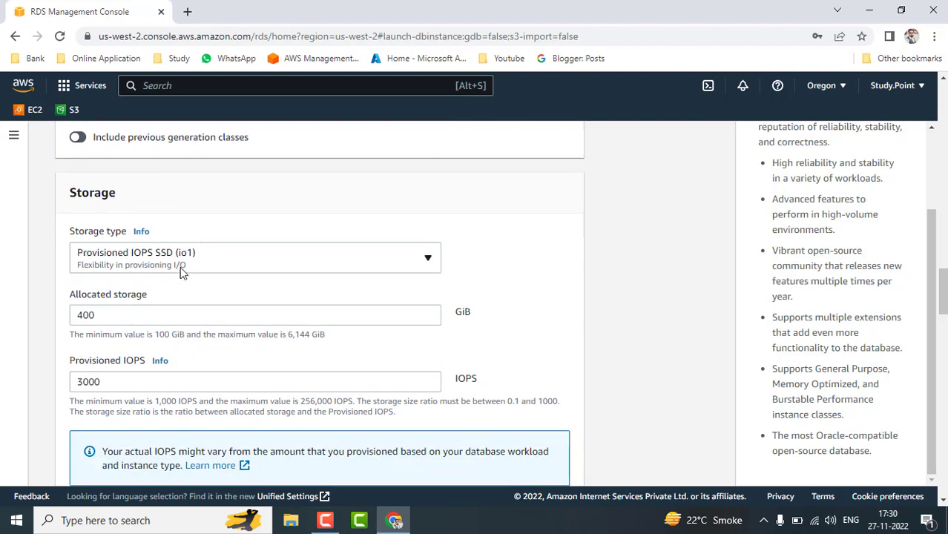
pyautogui.click(429, 260)
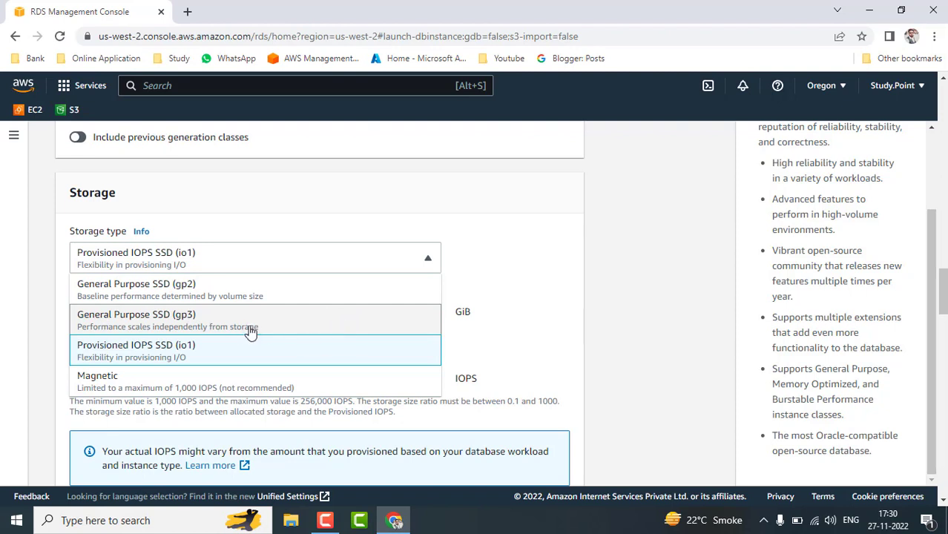
pyautogui.click(300, 268)
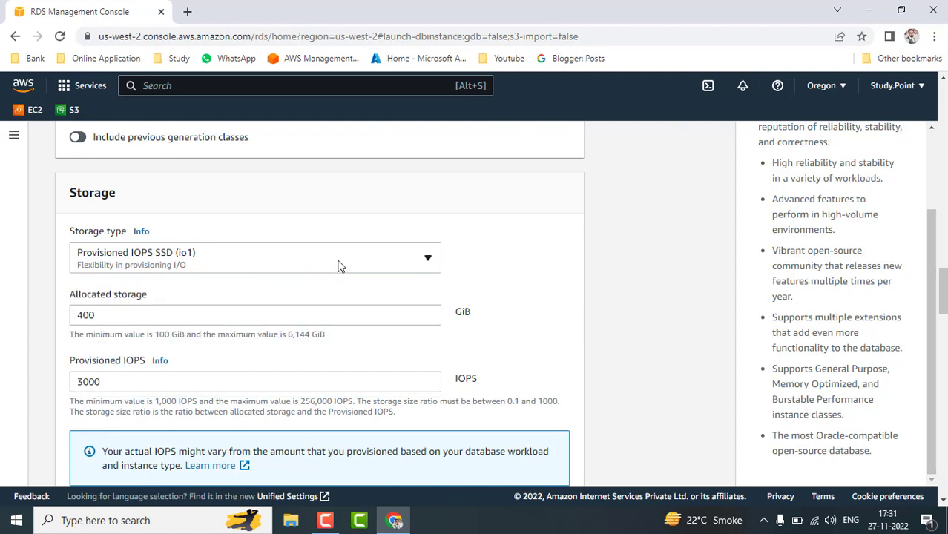
pyautogui.click(269, 268)
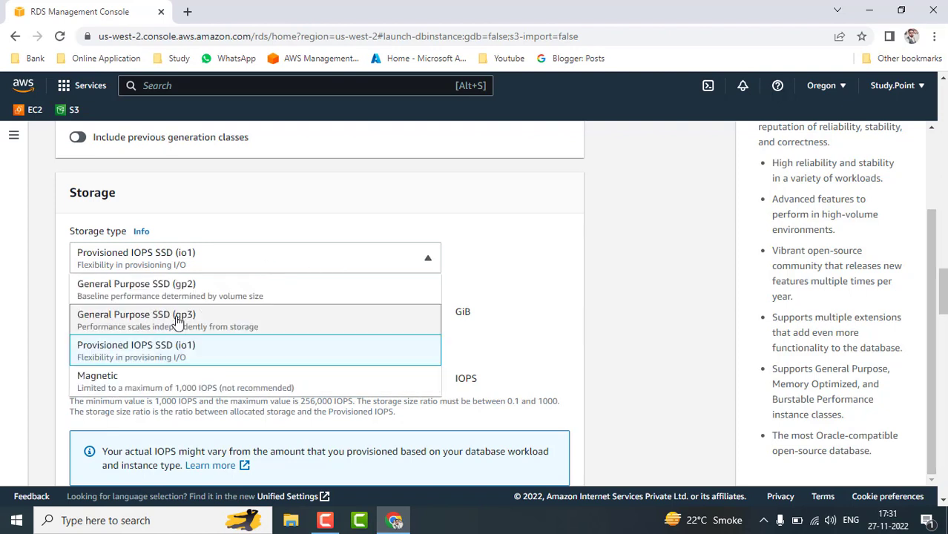
pyautogui.click(325, 318)
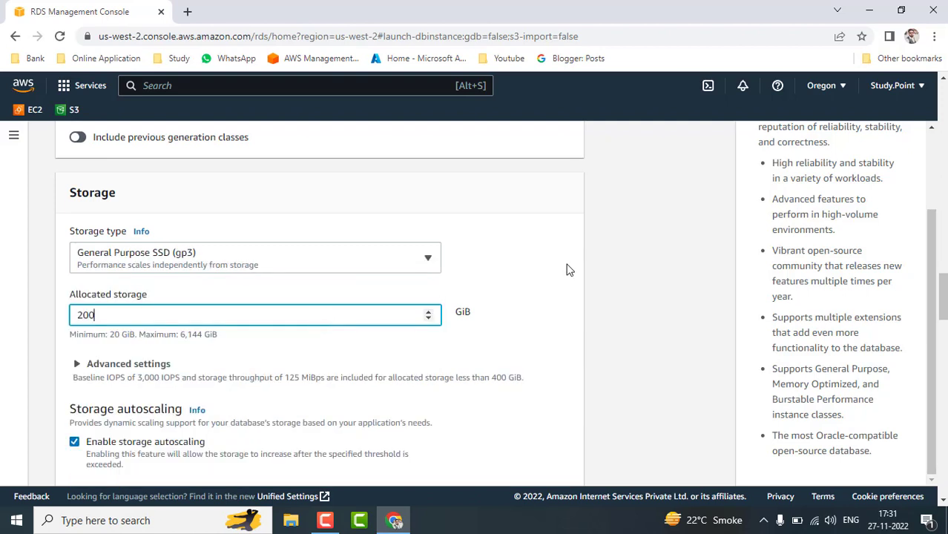
pyautogui.click(526, 289)
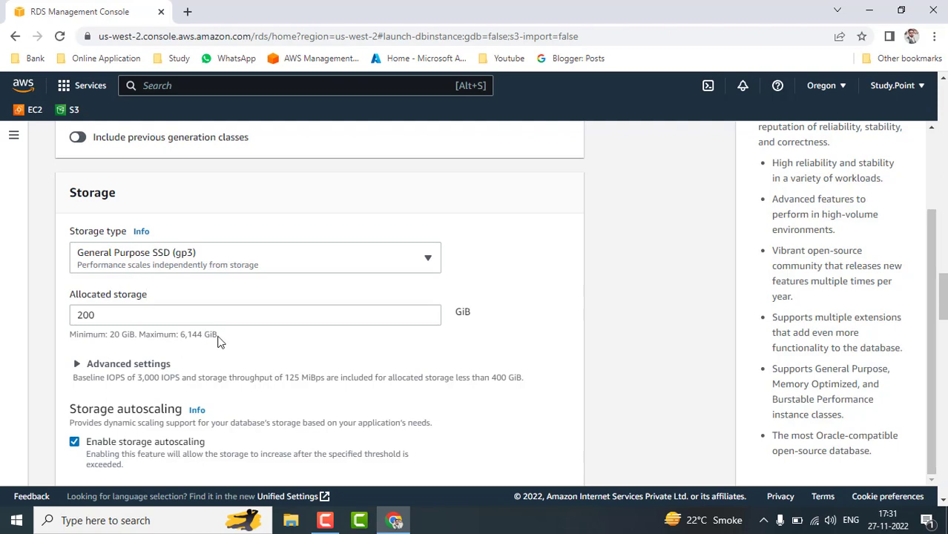
pyautogui.scroll(-2, 546, 356)
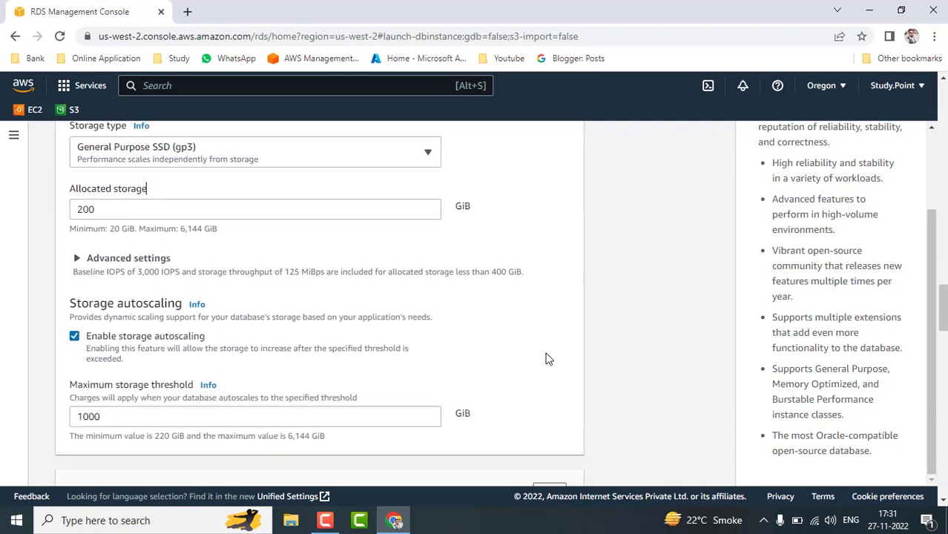
# Expand Advanced settings and uncheck Enable storage autoscaling, removing the 1000 GiB threshold.
pyautogui.scroll(-1, 546, 359)
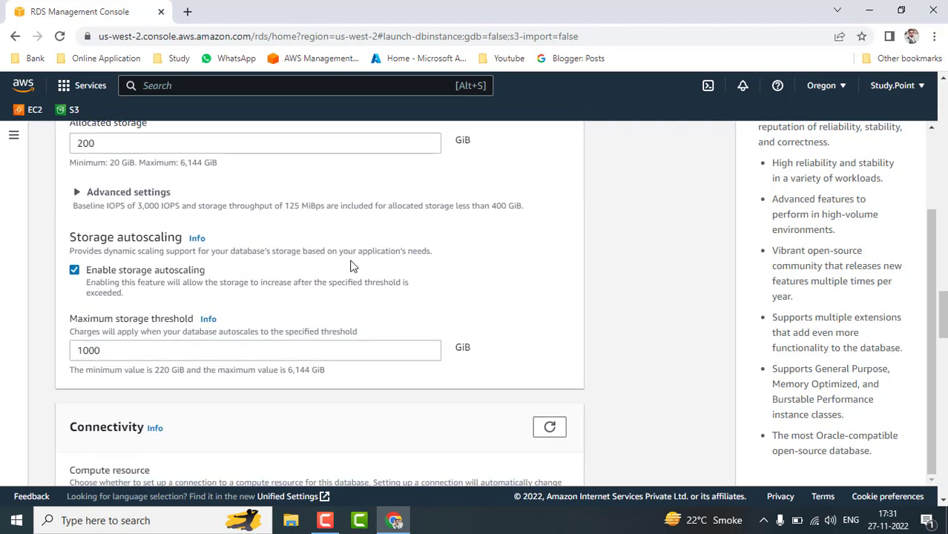
pyautogui.click(80, 193)
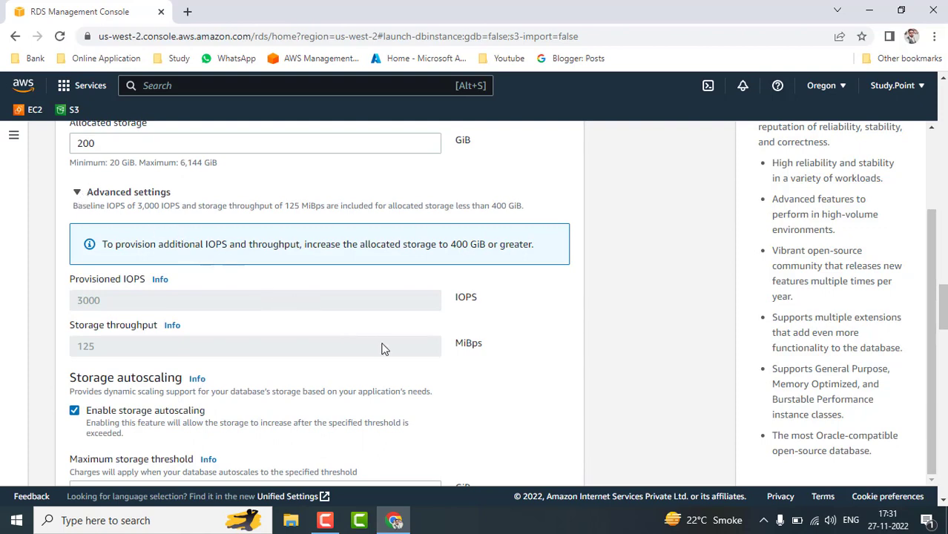
pyautogui.scroll(-2, 494, 383)
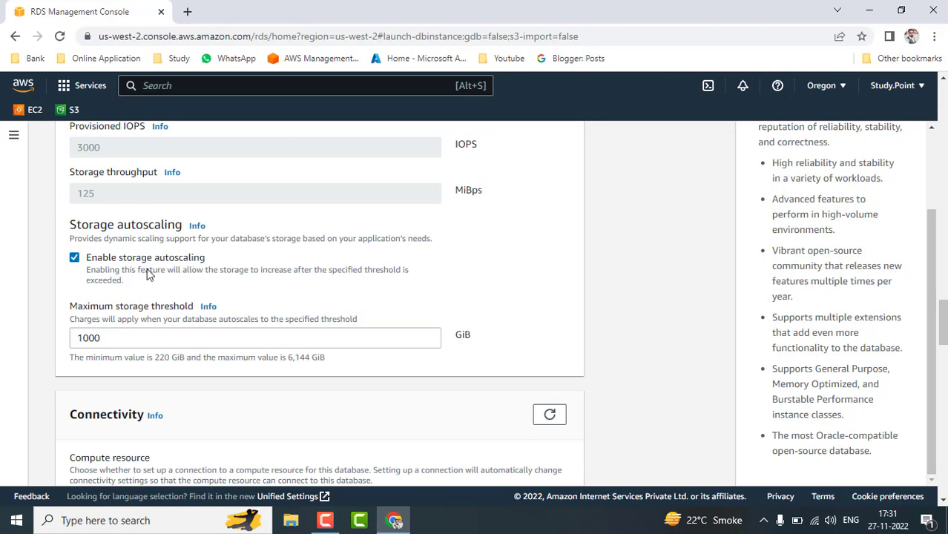
pyautogui.click(75, 259)
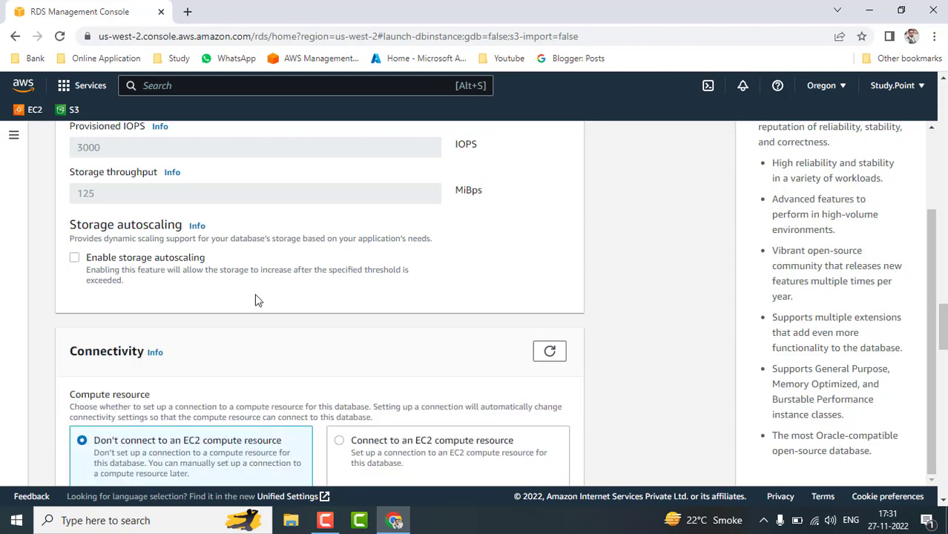
pyautogui.click(75, 259)
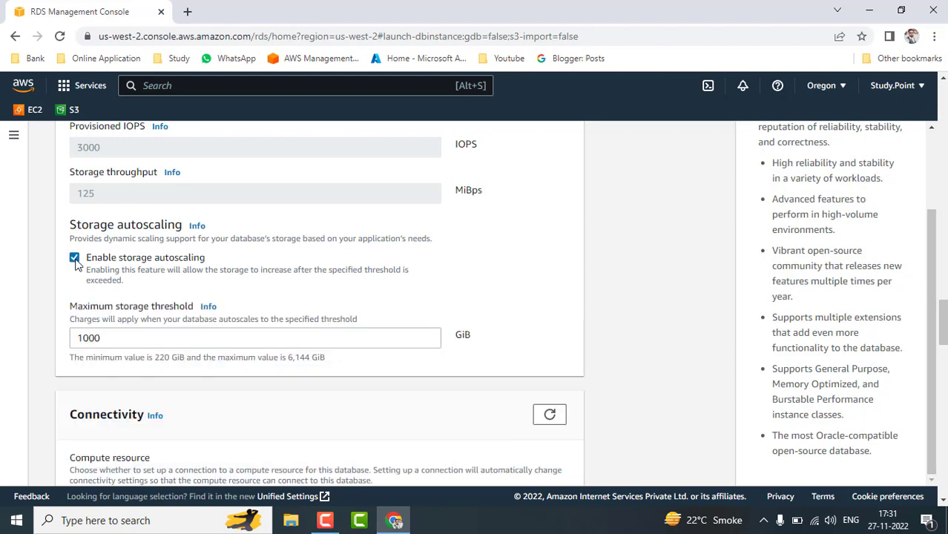
pyautogui.click(108, 340)
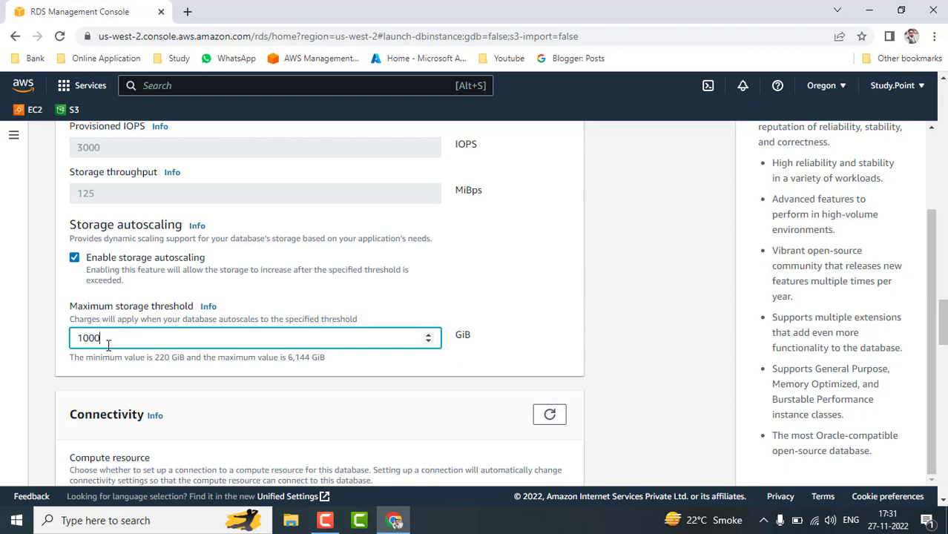
pyautogui.scroll(-3, 256, 397)
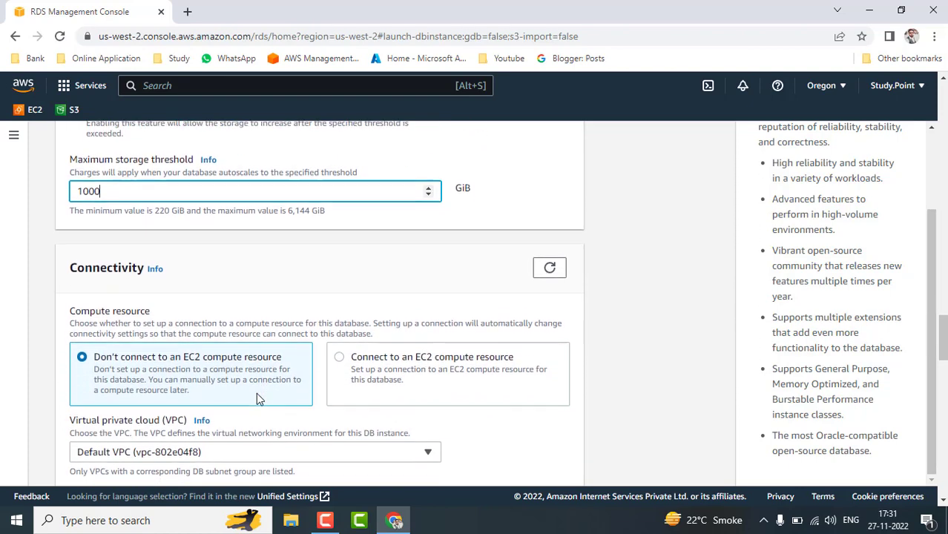
pyautogui.scroll(2, 151, 256)
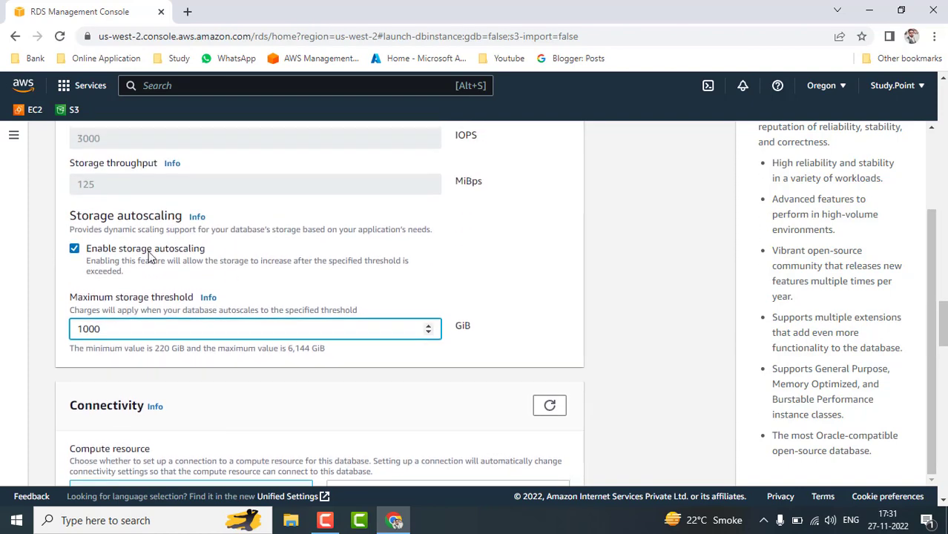
pyautogui.click(75, 249)
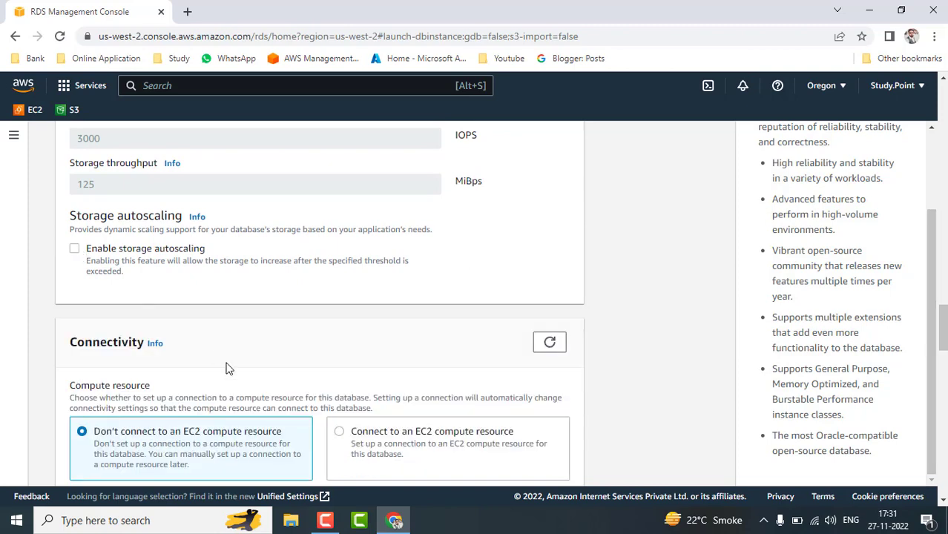
# Leave the database unconnected to EC2, keep the Default VPC, and make it publicly accessible.
pyautogui.scroll(-3, 222, 359)
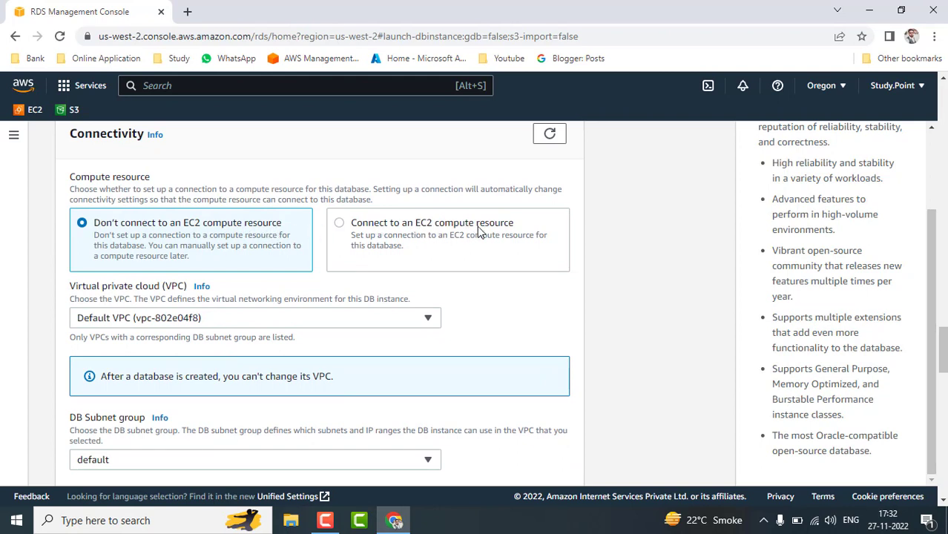
pyautogui.click(339, 223)
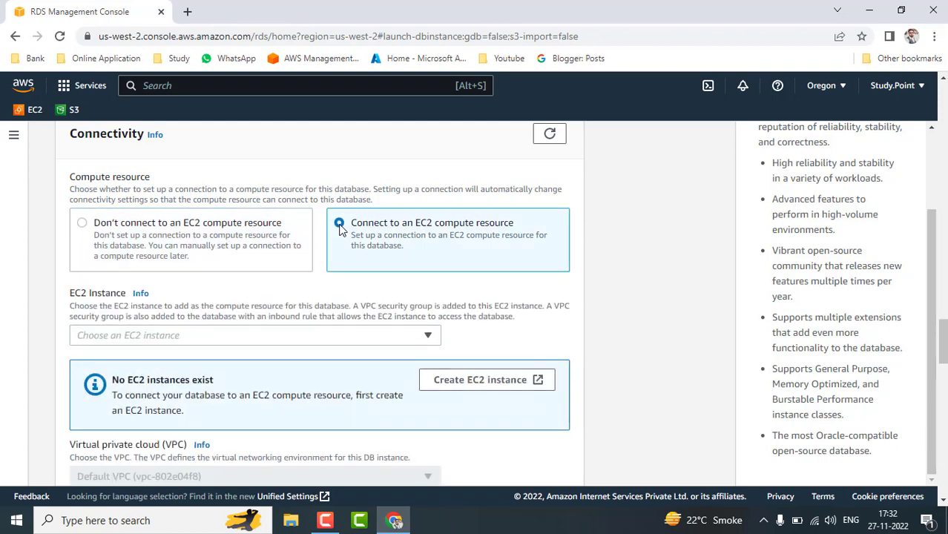
pyautogui.click(427, 339)
pyautogui.click(428, 338)
pyautogui.click(82, 226)
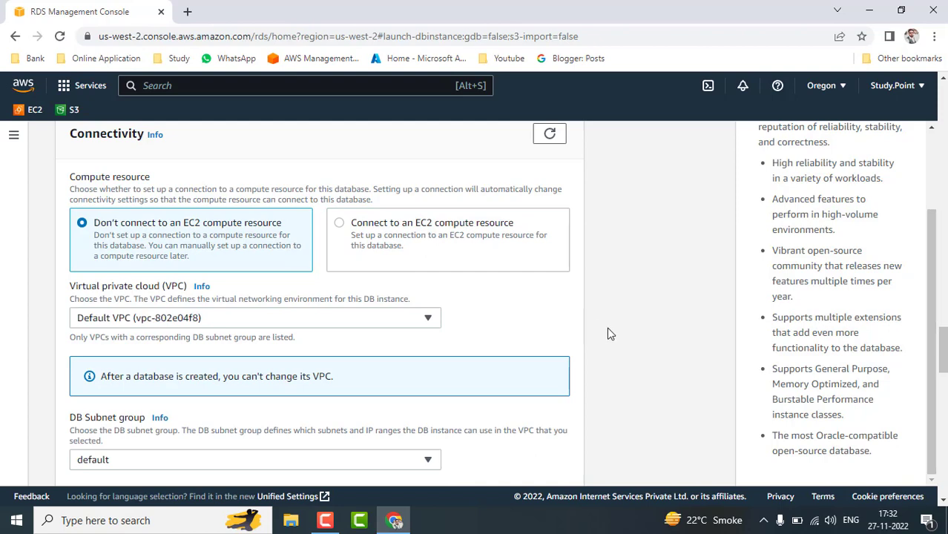
pyautogui.scroll(-1, 608, 334)
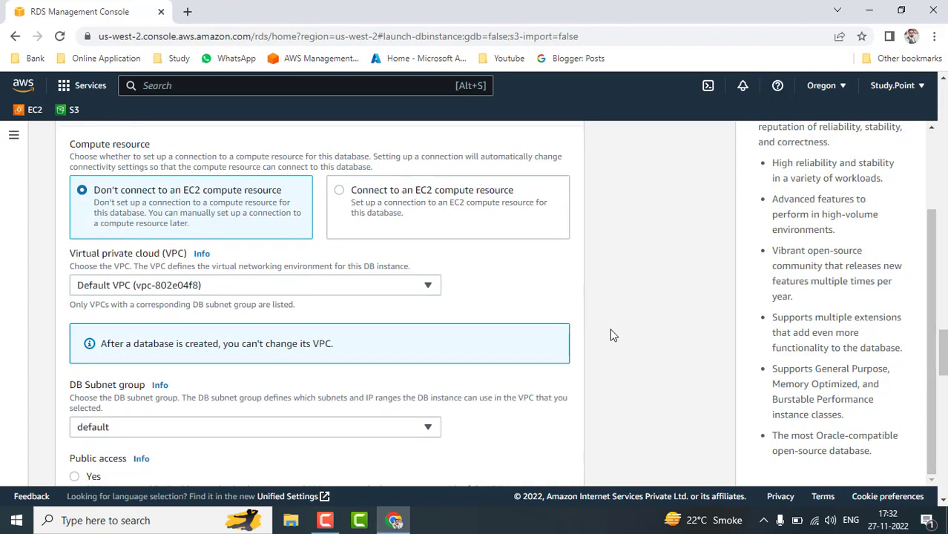
pyautogui.click(434, 291)
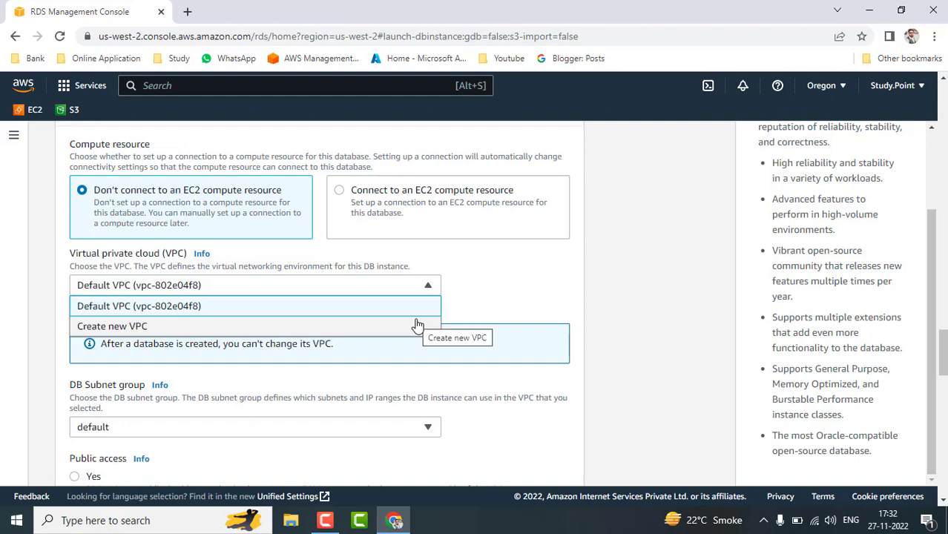
pyautogui.click(621, 312)
pyautogui.scroll(-3, 620, 311)
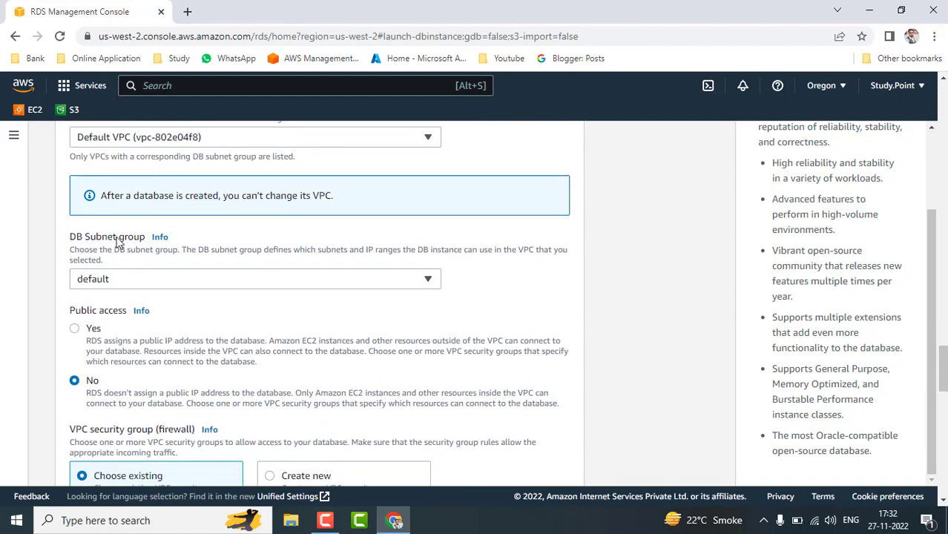
pyautogui.click(75, 329)
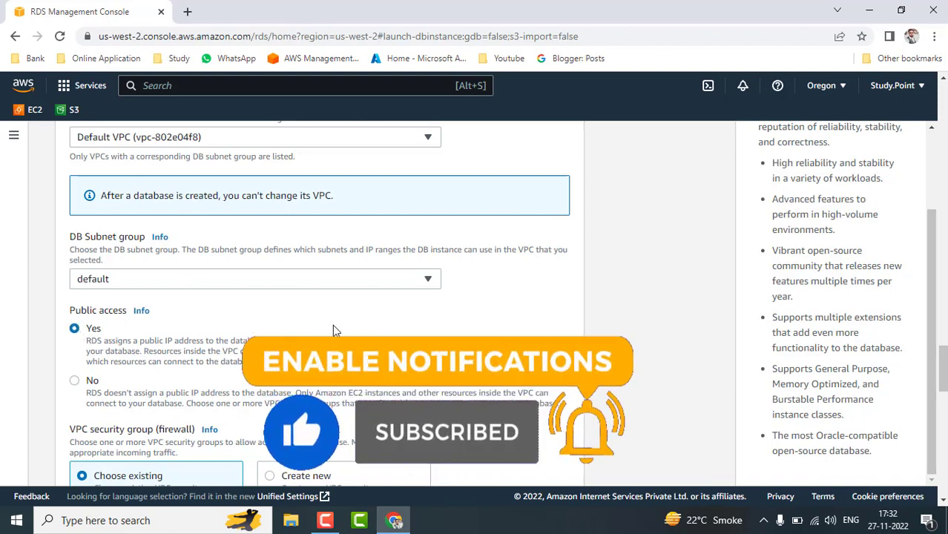
pyautogui.scroll(-3, 112, 249)
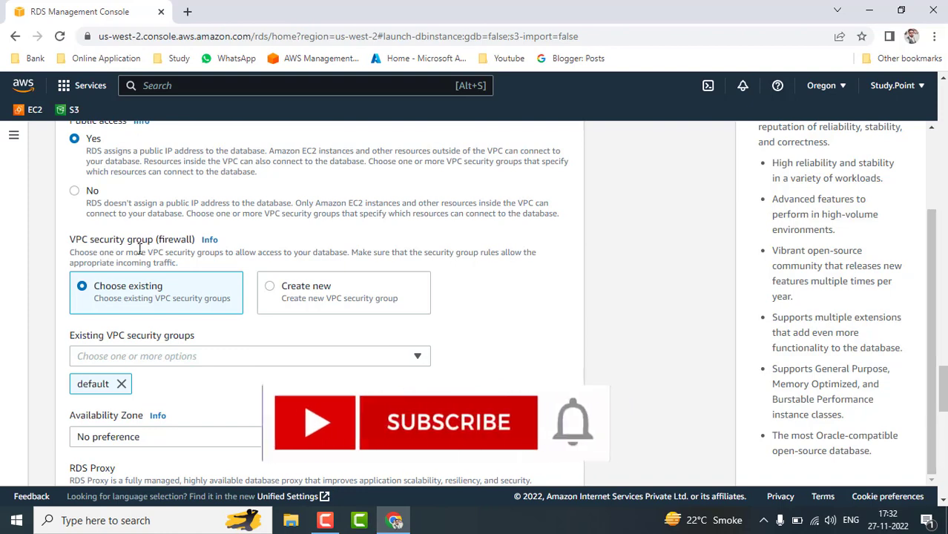
# Create a new VPC security group named rds-sg and choose availability zone us-west-2a.
pyautogui.click(270, 288)
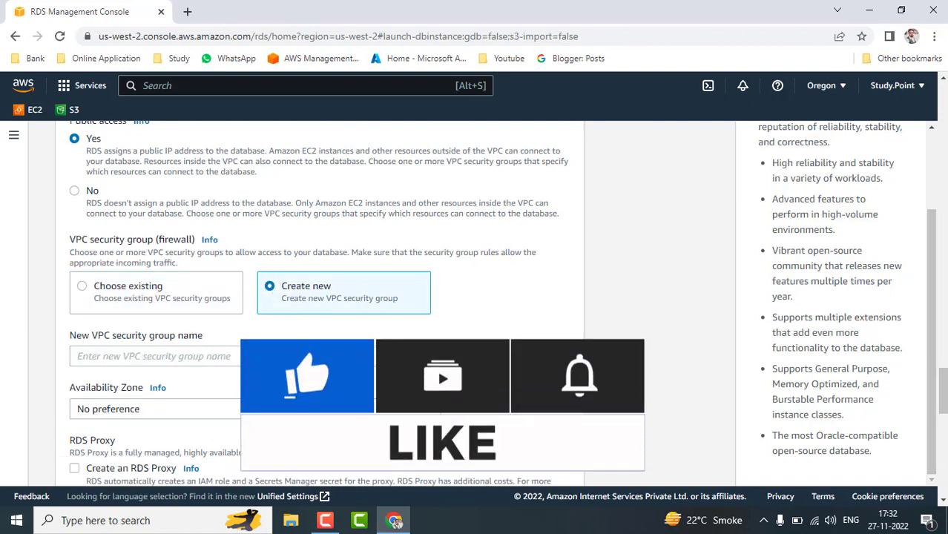
pyautogui.click(333, 356)
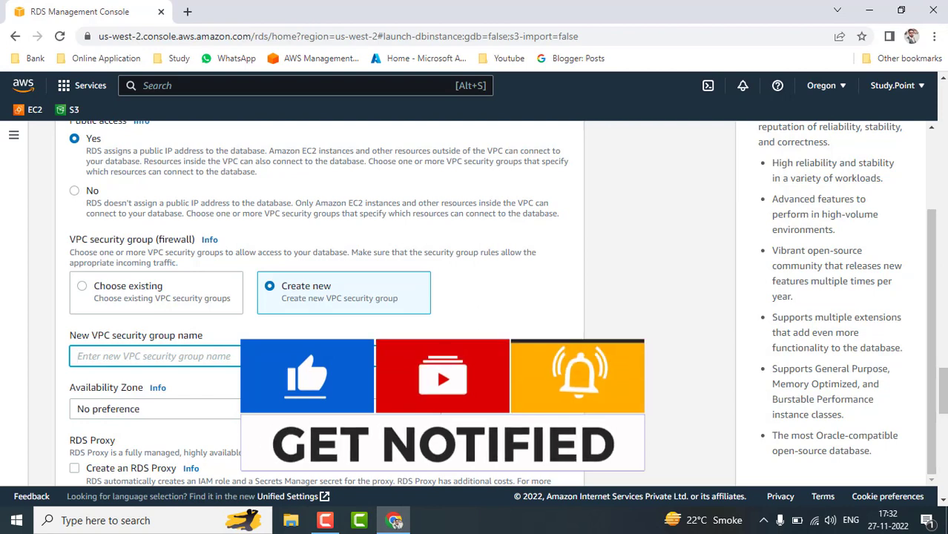
pyautogui.write('rds')
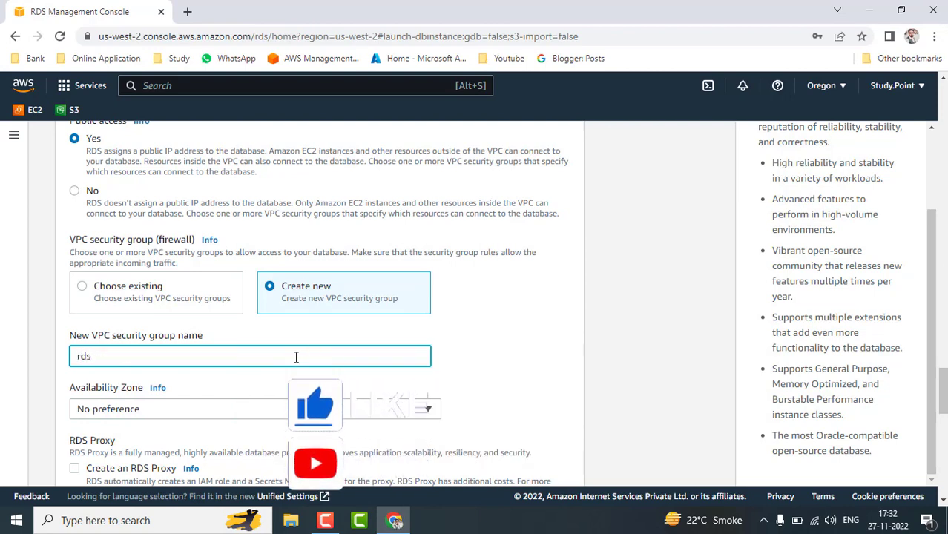
pyautogui.write('-sg')
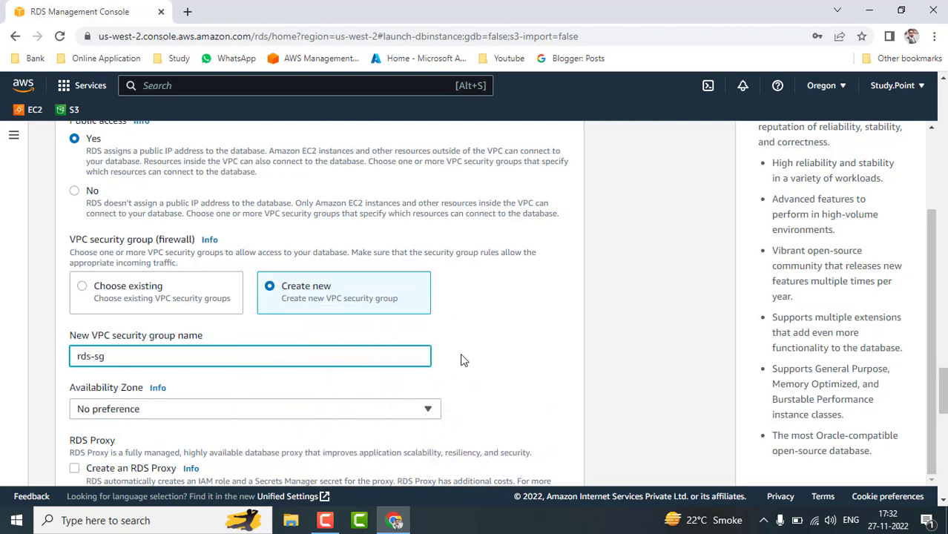
pyautogui.scroll(-2, 461, 357)
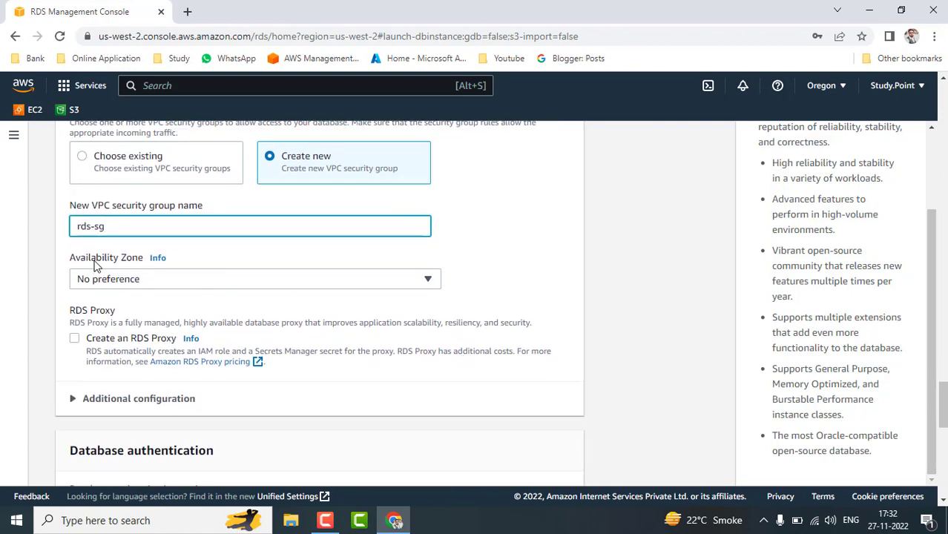
pyautogui.click(297, 279)
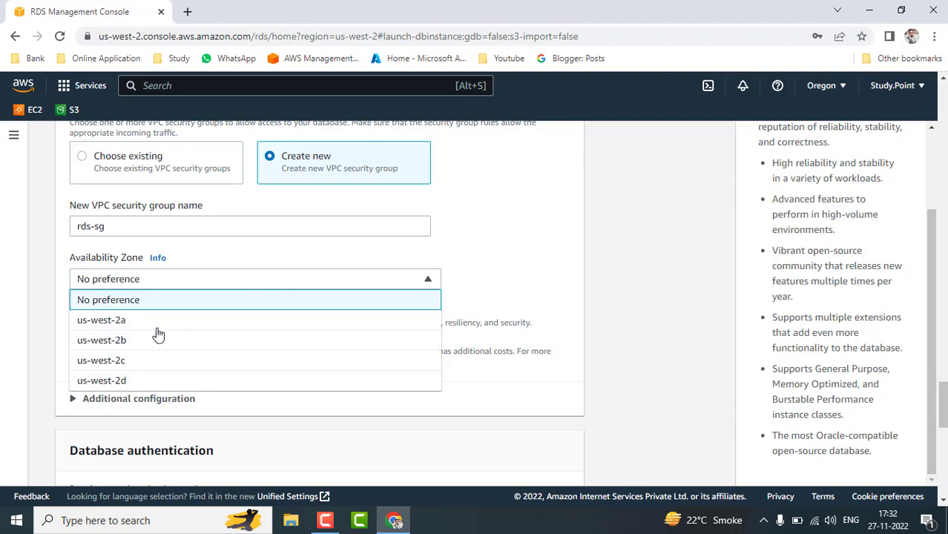
pyautogui.click(155, 331)
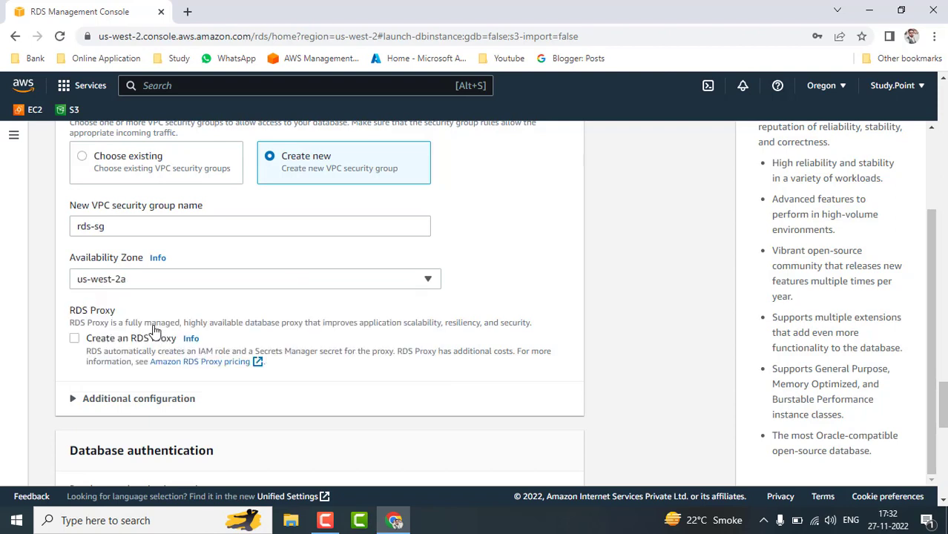
pyautogui.scroll(-2, 239, 295)
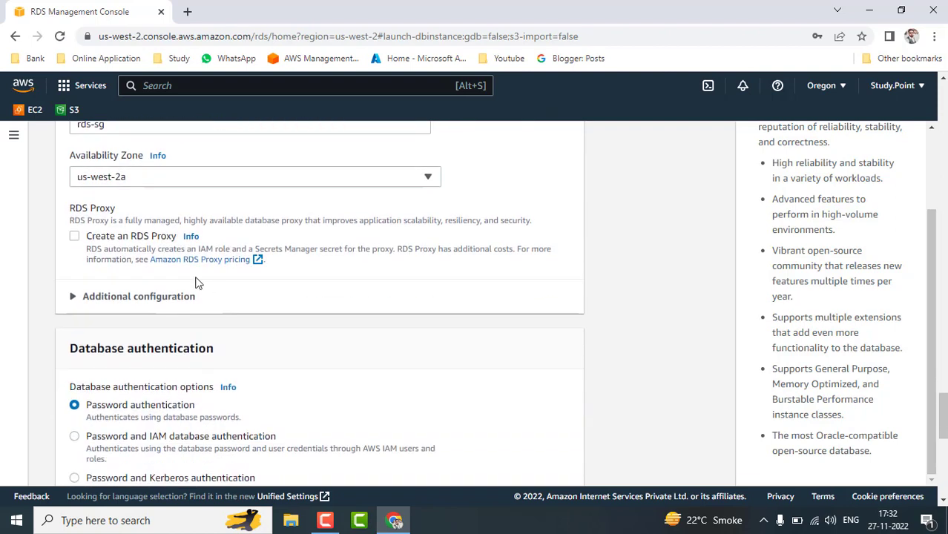
pyautogui.scroll(-2, 408, 322)
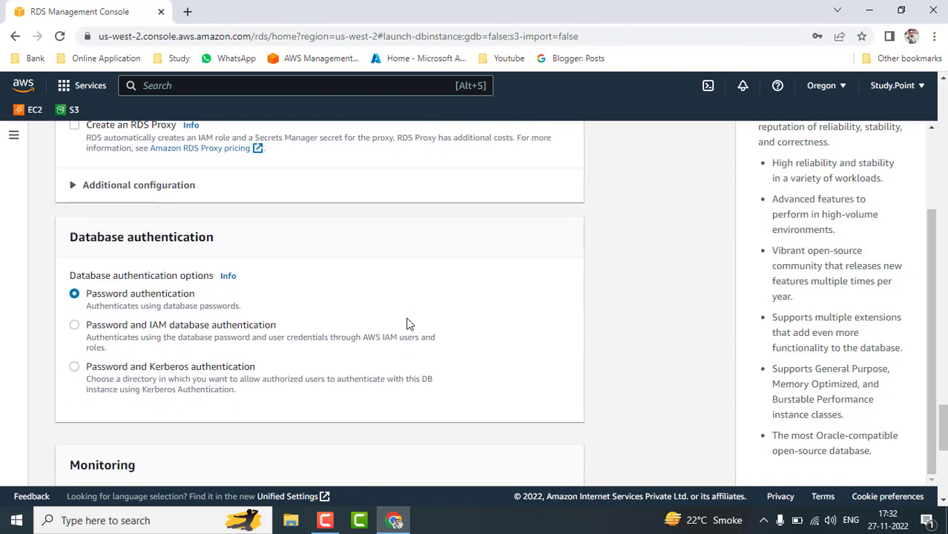
pyautogui.scroll(-1, 406, 324)
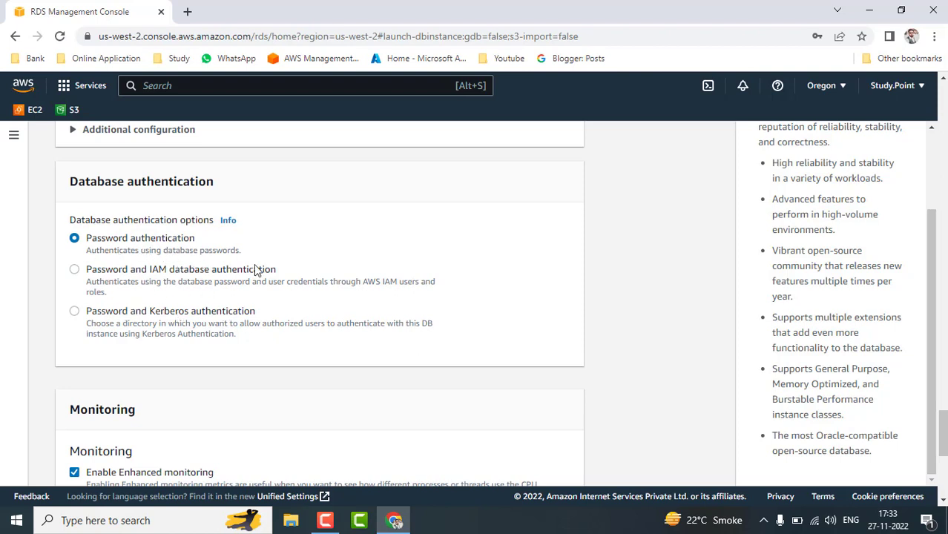
pyautogui.scroll(-3, 503, 346)
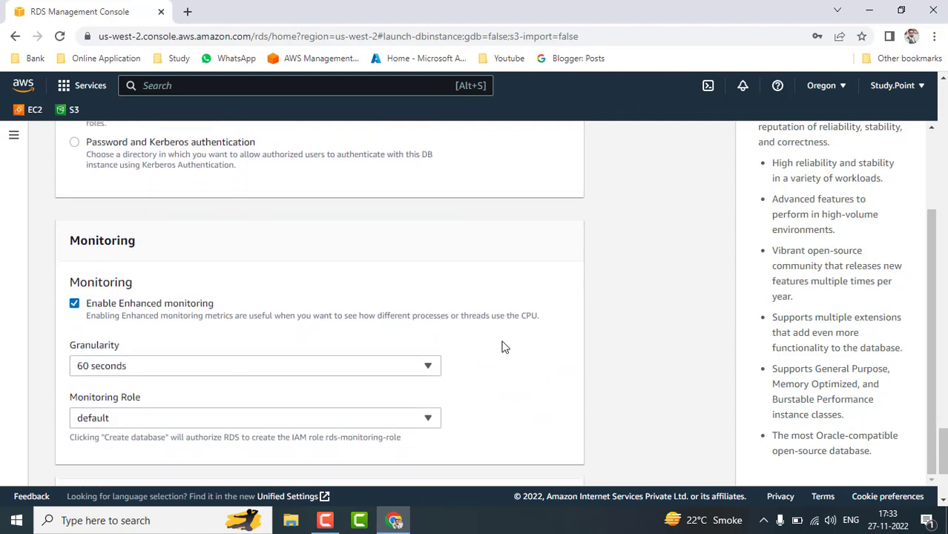
pyautogui.scroll(-1, 503, 346)
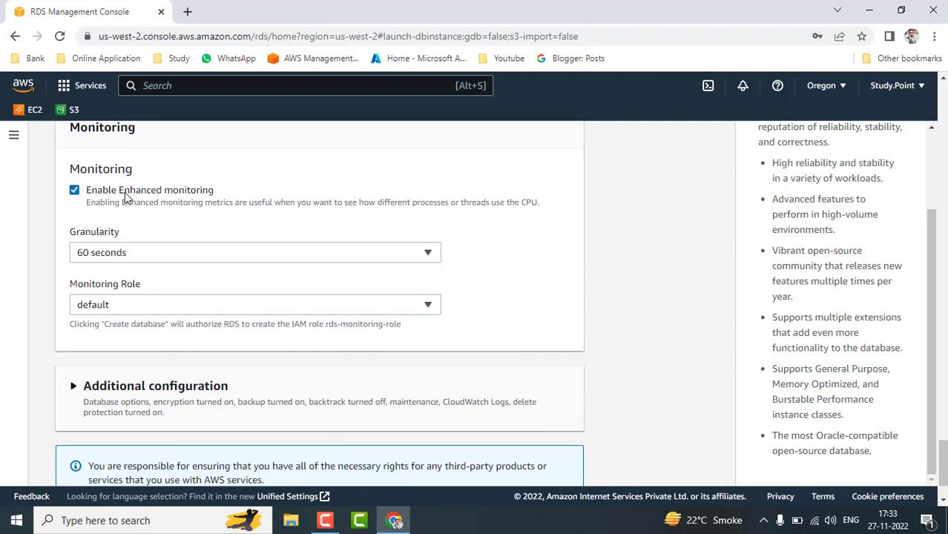
pyautogui.click(218, 256)
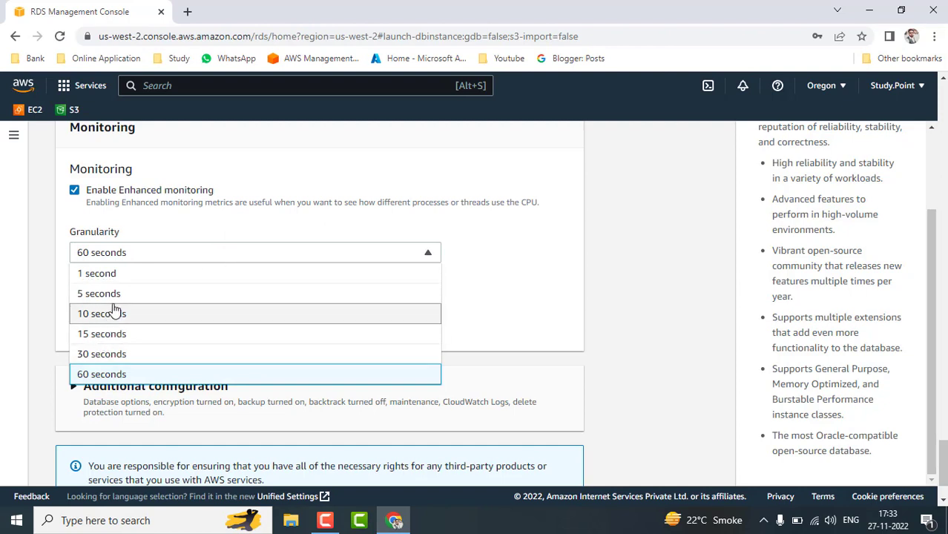
pyautogui.click(604, 329)
pyautogui.scroll(-1, 605, 329)
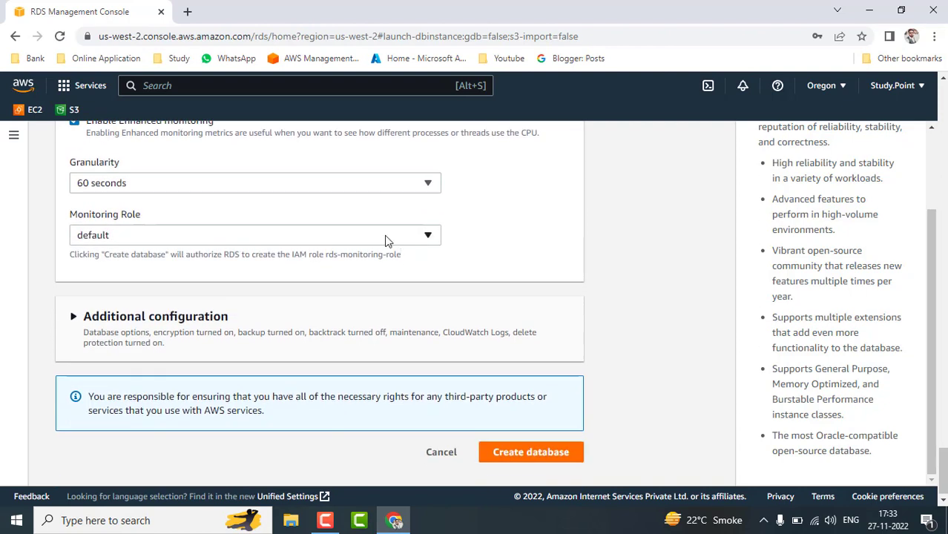
pyautogui.click(374, 236)
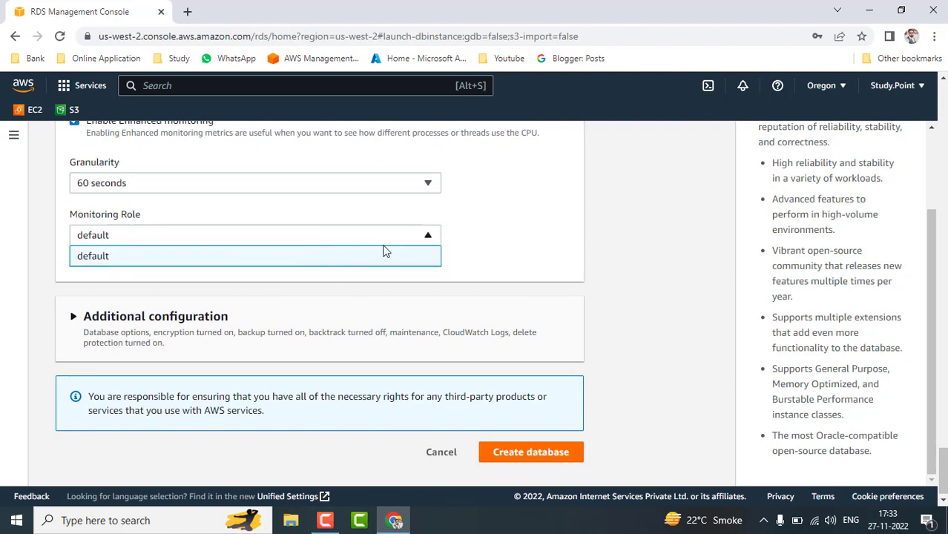
pyautogui.click(547, 260)
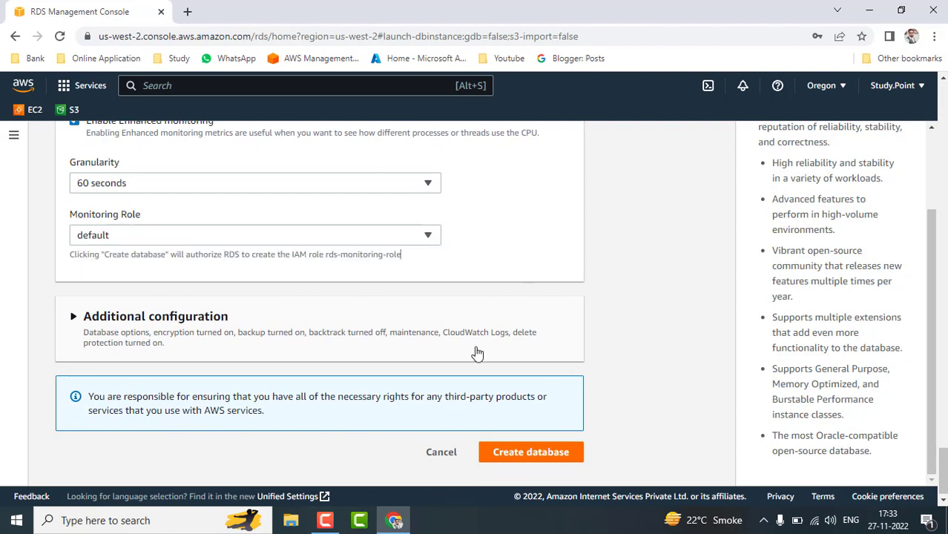
pyautogui.scroll(-1, 477, 348)
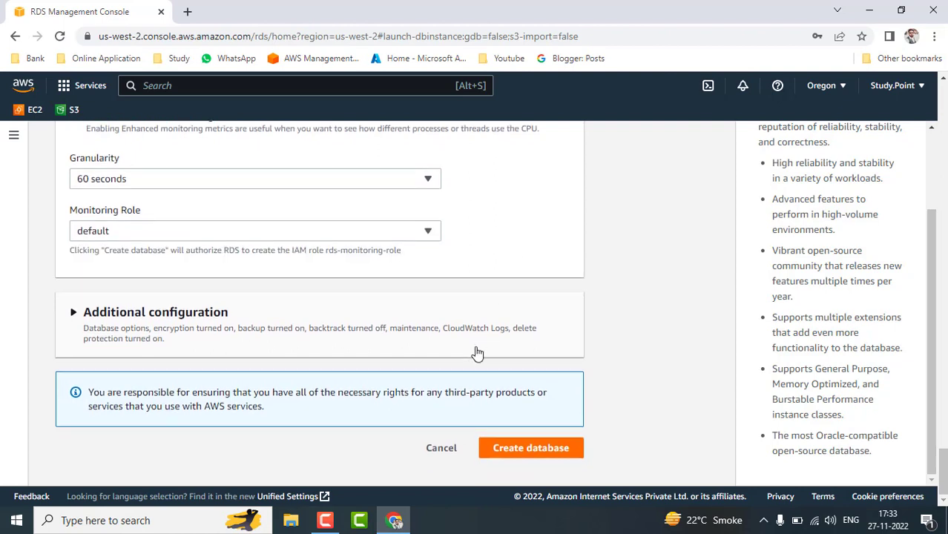
# Expand Additional configuration and enter db-1 as the initial database name.
pyautogui.click(74, 313)
pyautogui.scroll(-2, 523, 360)
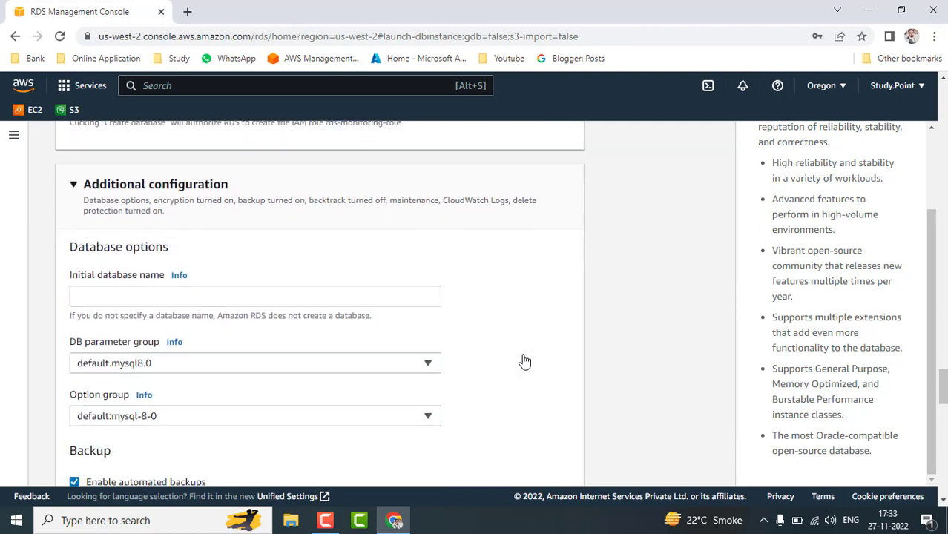
pyautogui.scroll(-1, 525, 361)
pyautogui.click(228, 223)
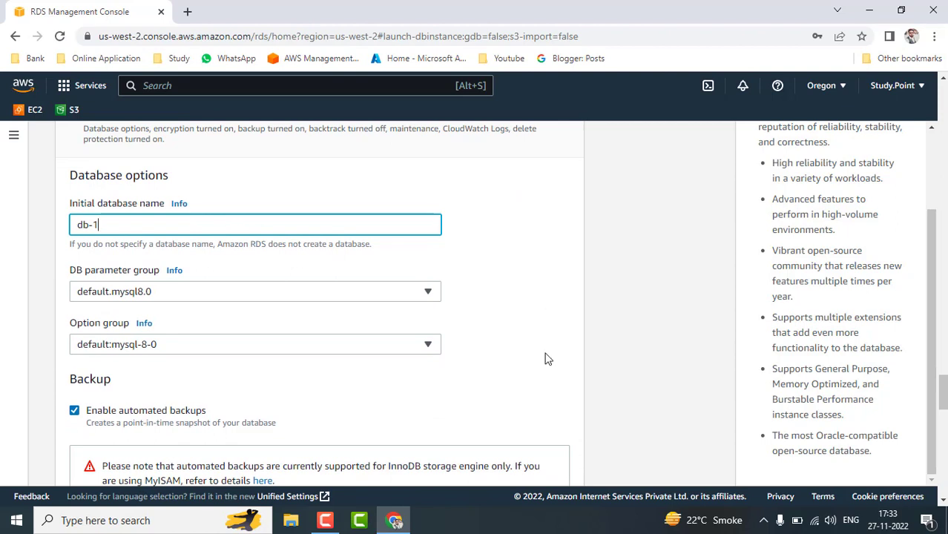
pyautogui.scroll(-1, 332, 289)
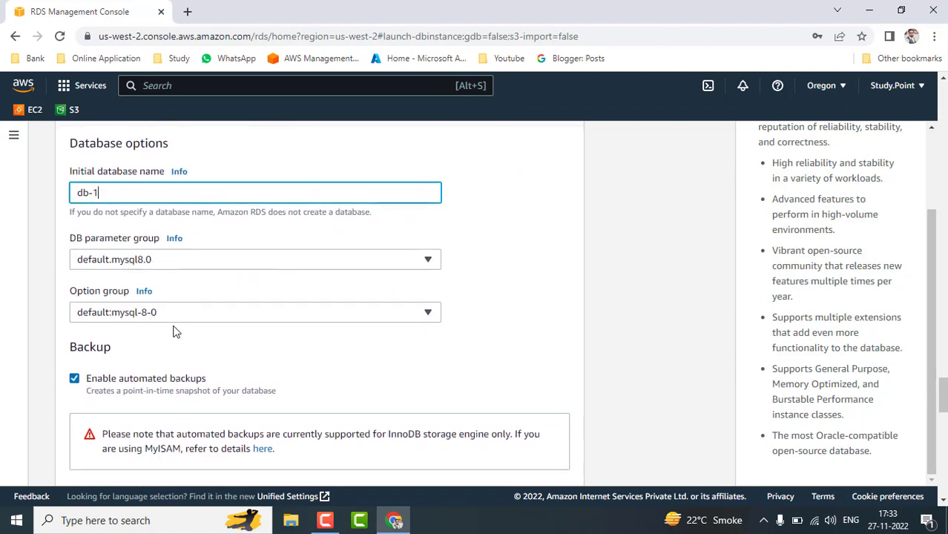
pyautogui.scroll(-2, 405, 365)
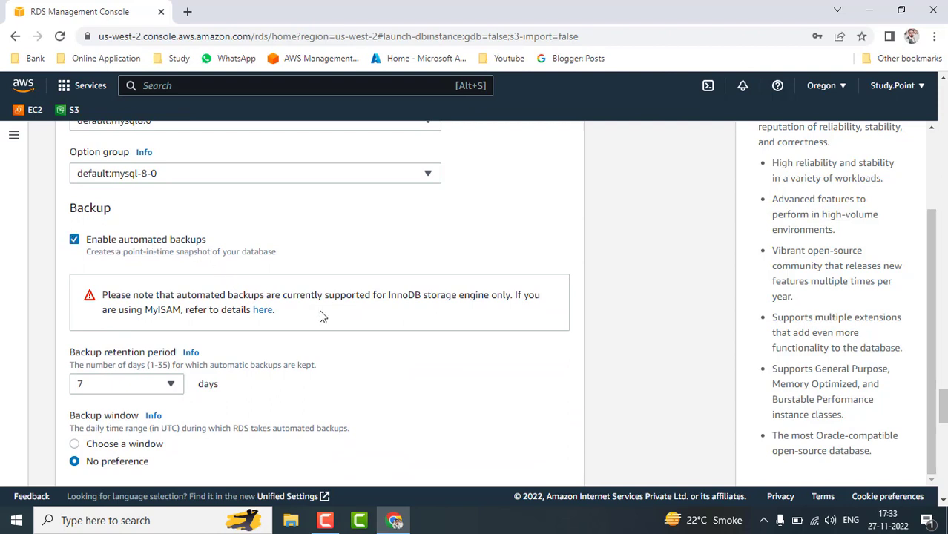
pyautogui.scroll(-1, 385, 329)
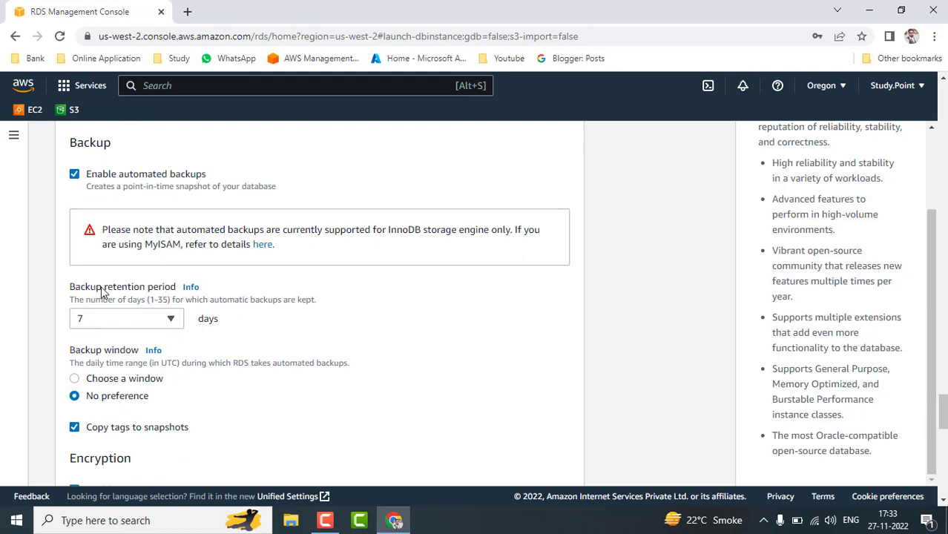
# Keep backup retention at 7 days and choose a backup window starting at 00:00 UTC.
pyautogui.click(169, 324)
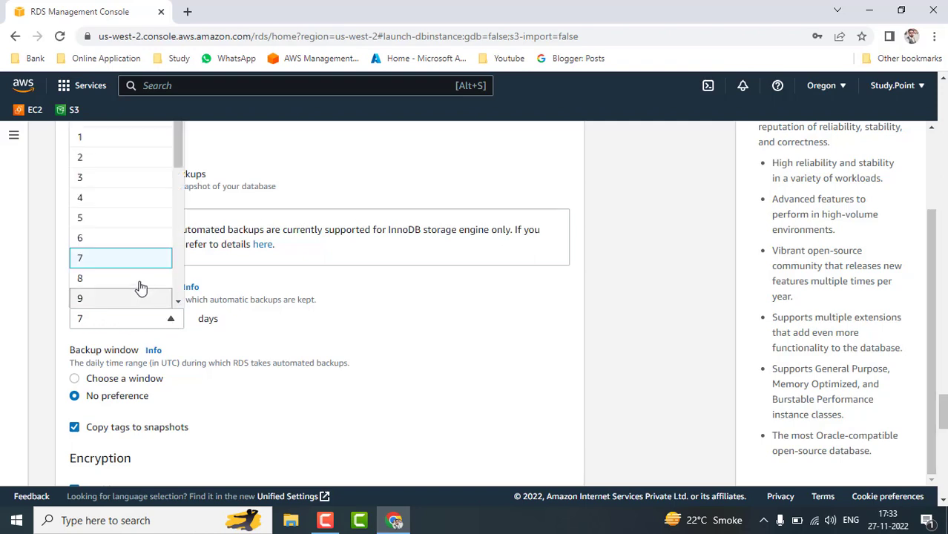
pyautogui.scroll(-5, 141, 288)
pyautogui.scroll(-2, 141, 288)
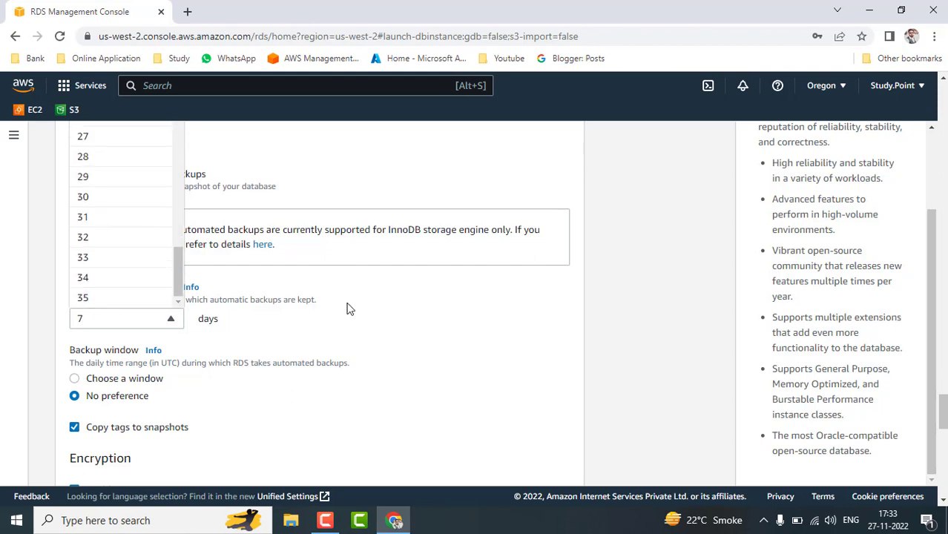
pyautogui.click(448, 318)
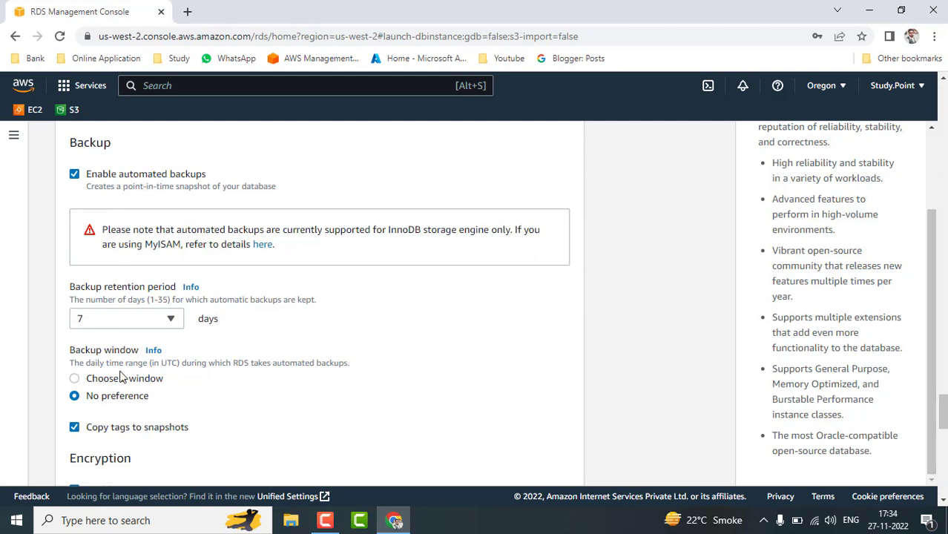
pyautogui.click(75, 379)
pyautogui.scroll(-3, 451, 356)
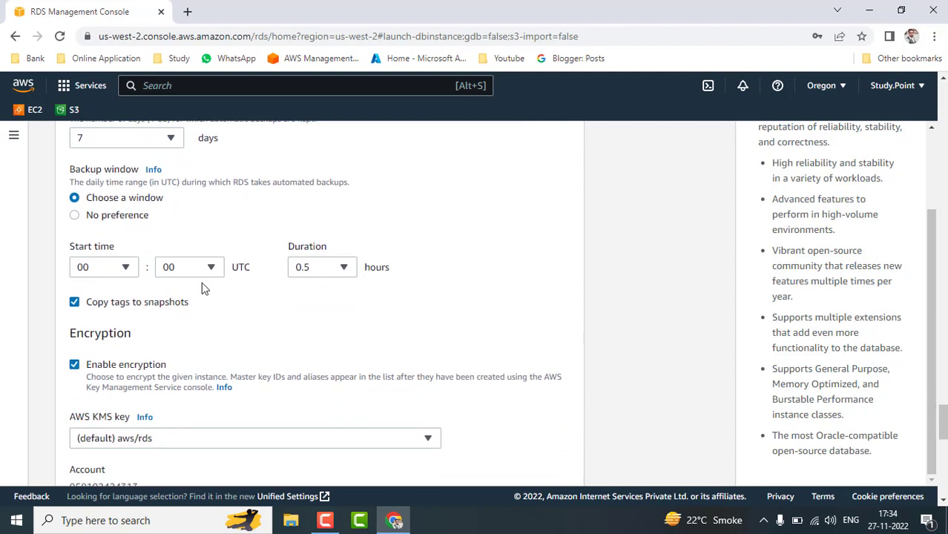
pyautogui.click(125, 271)
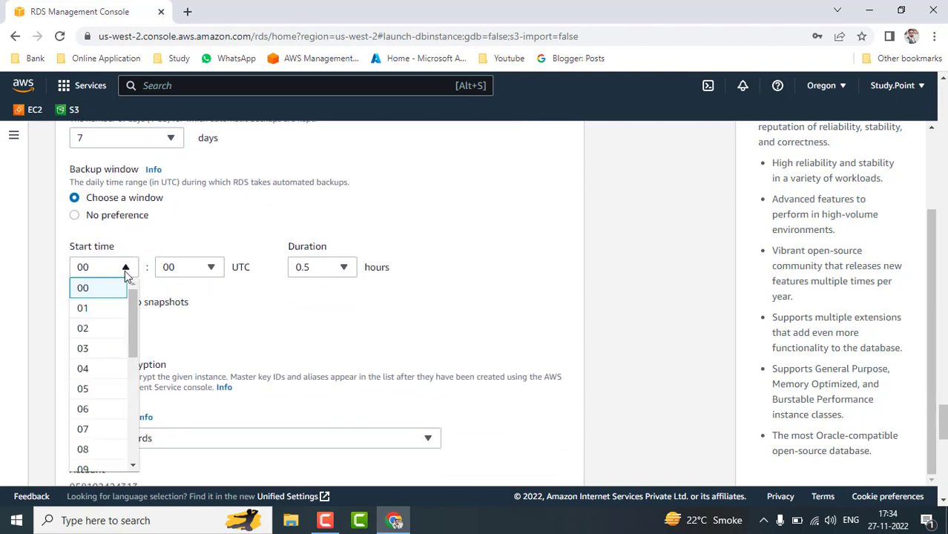
pyautogui.click(461, 232)
pyautogui.scroll(-1, 461, 231)
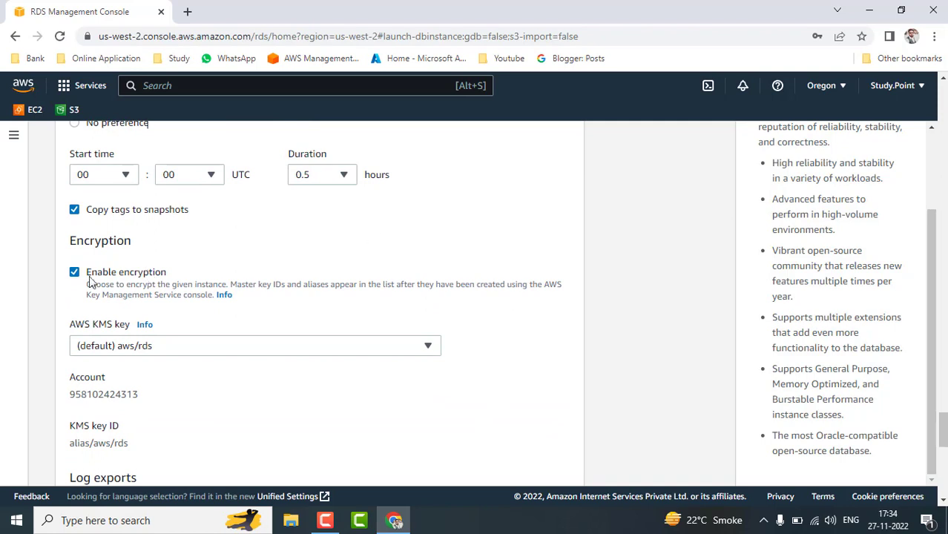
# Turn automated backups off and back on, leaving them enabled.
pyautogui.scroll(3, 127, 274)
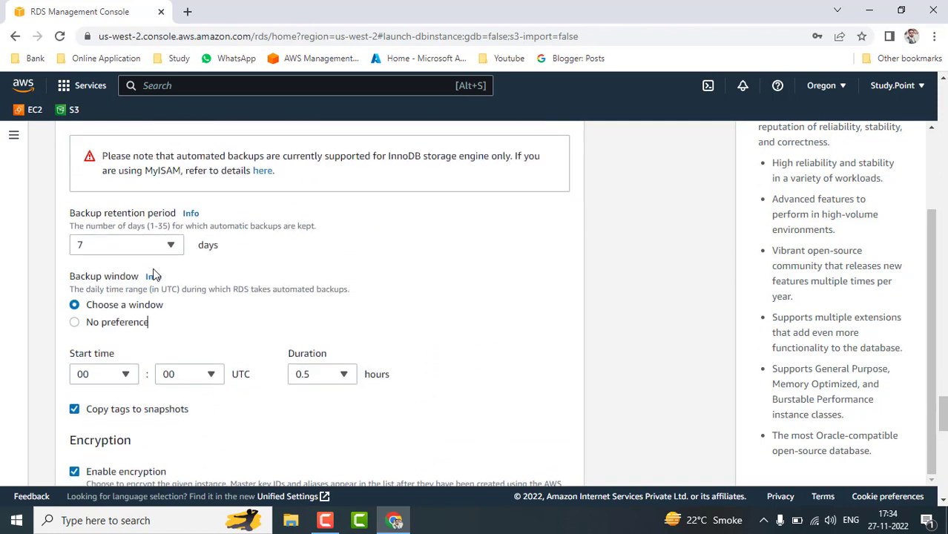
pyautogui.scroll(1, 110, 197)
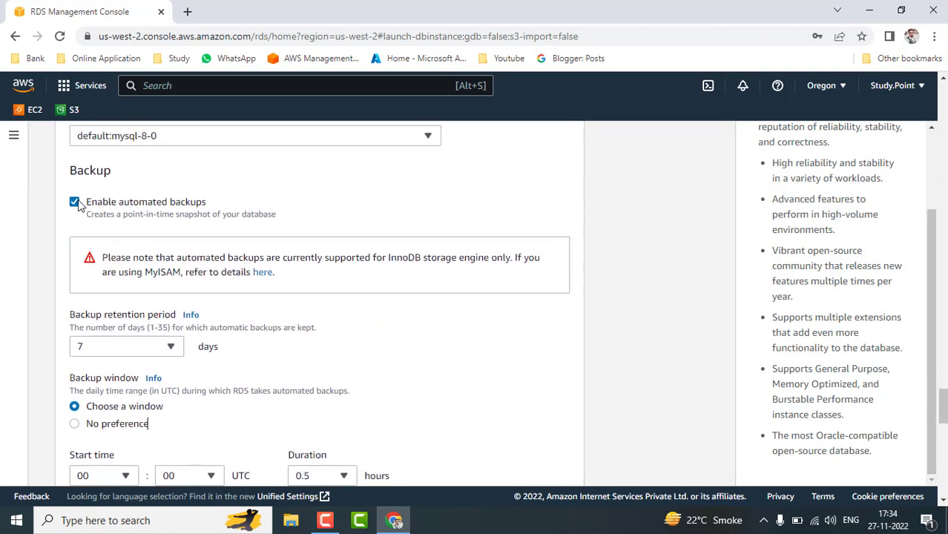
pyautogui.click(74, 202)
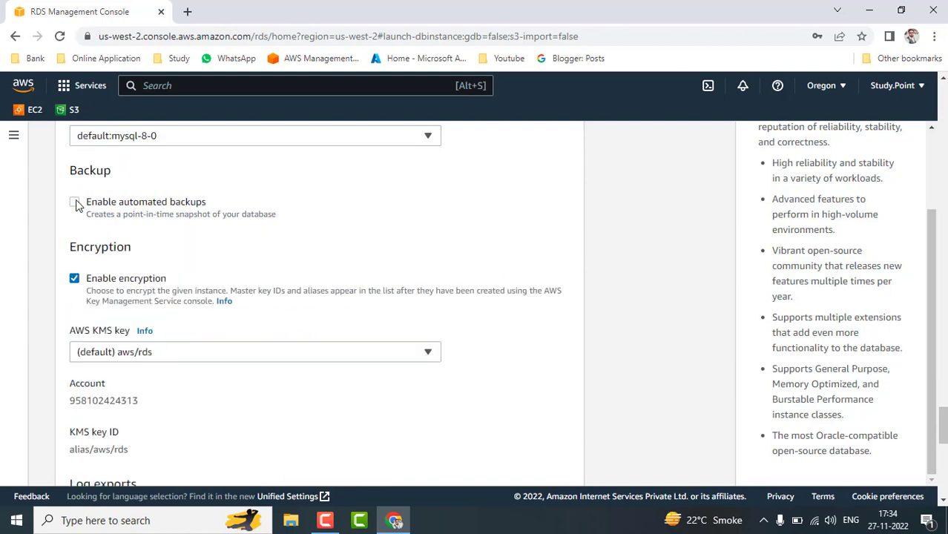
pyautogui.click(75, 203)
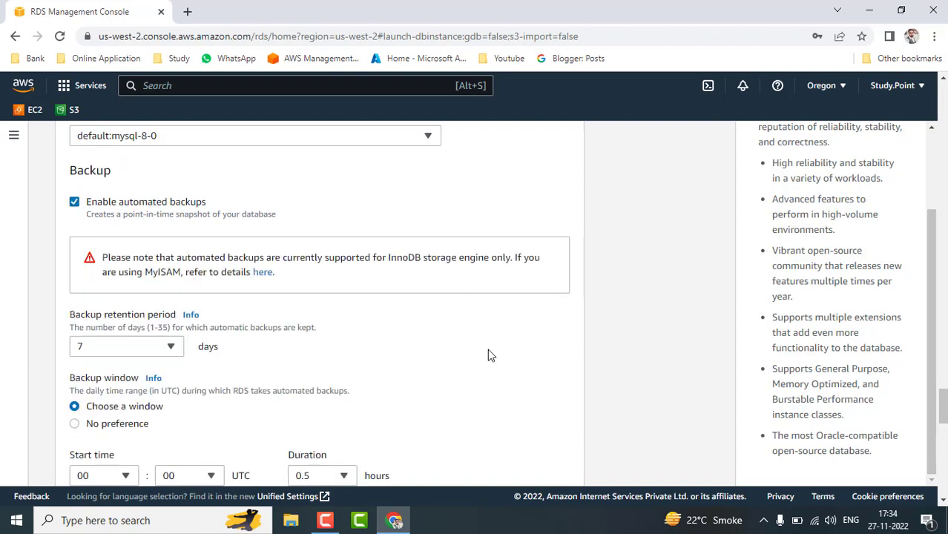
pyautogui.scroll(-5, 488, 355)
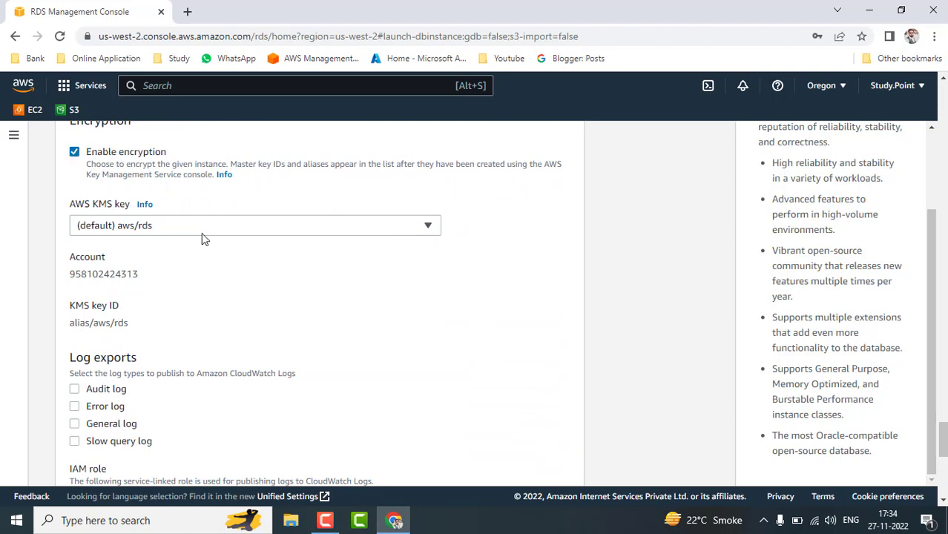
pyautogui.scroll(-2, 422, 335)
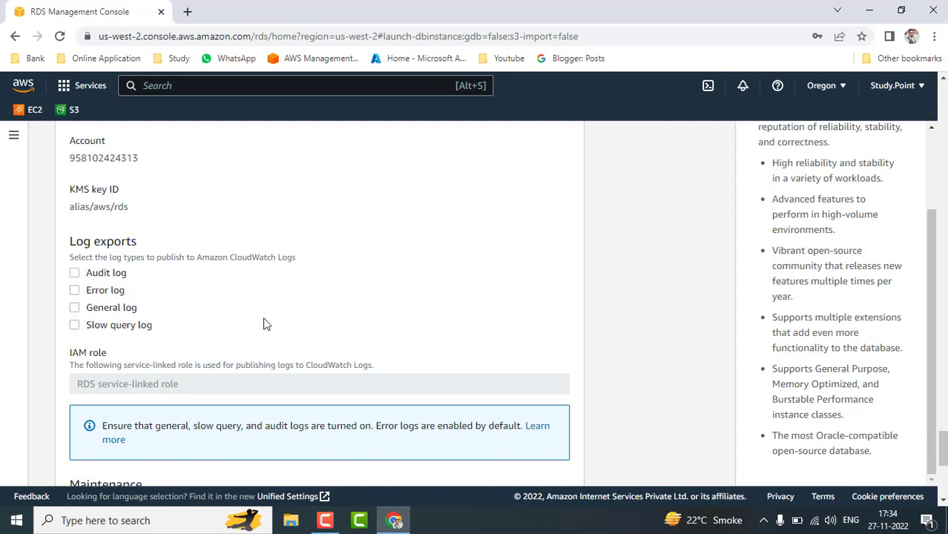
pyautogui.scroll(-2, 331, 340)
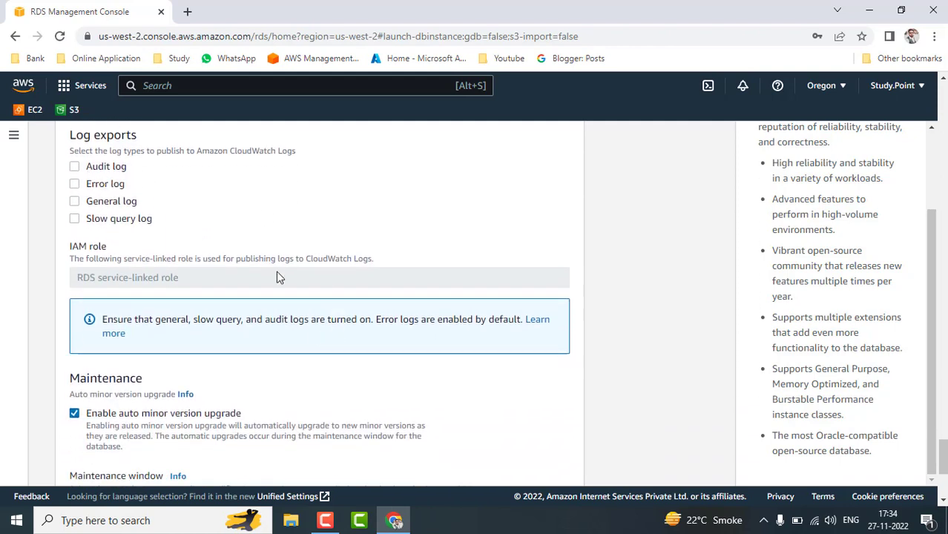
pyautogui.scroll(-3, 373, 353)
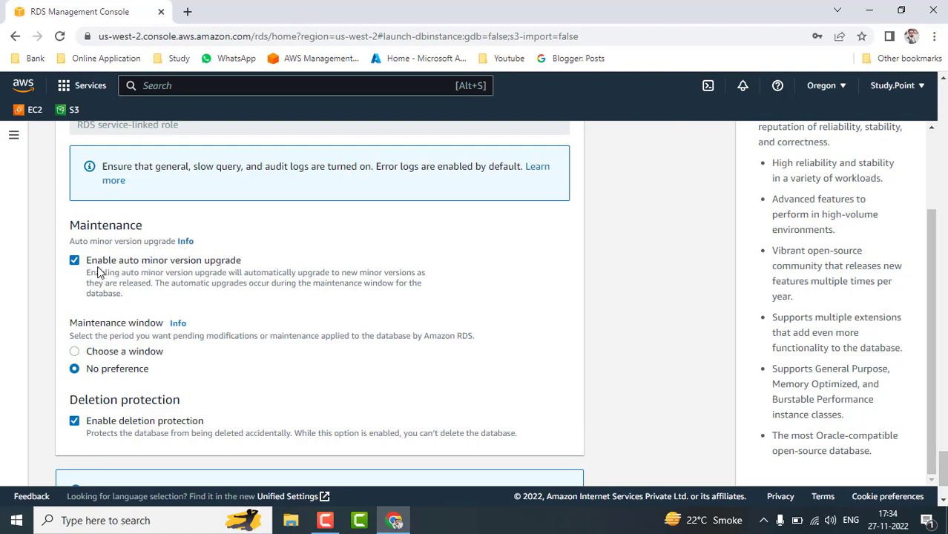
# Try a specific maintenance window, revert to No preference, and toggle the deletion protection checkbox.
pyautogui.click(74, 352)
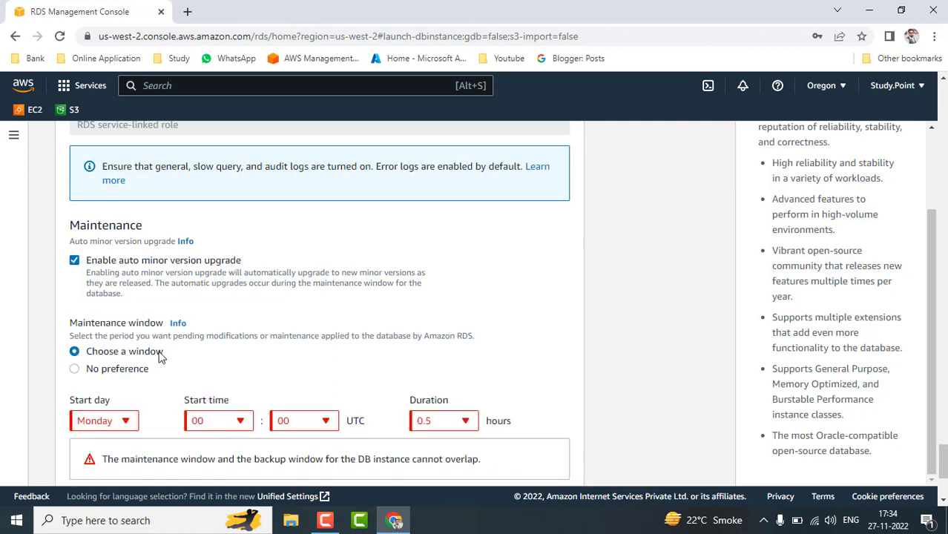
pyautogui.scroll(-2, 270, 342)
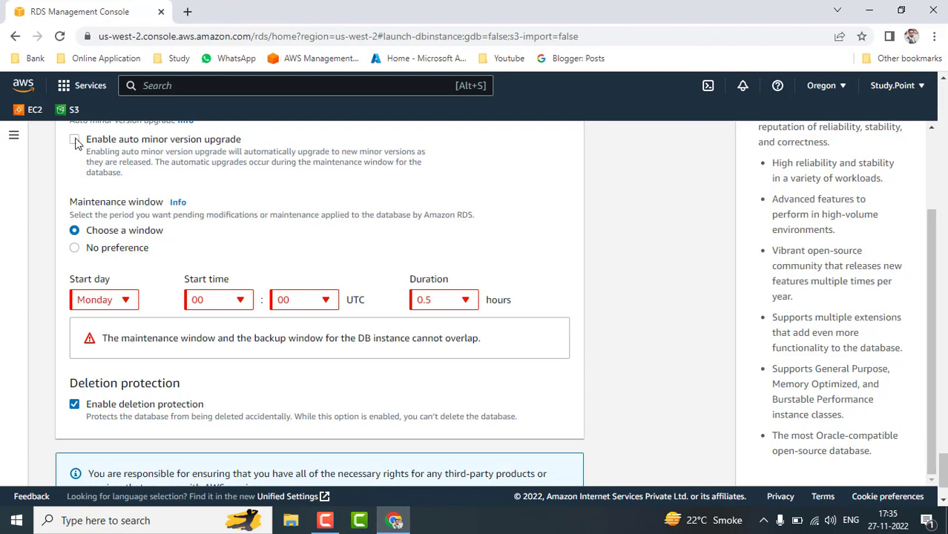
pyautogui.click(74, 250)
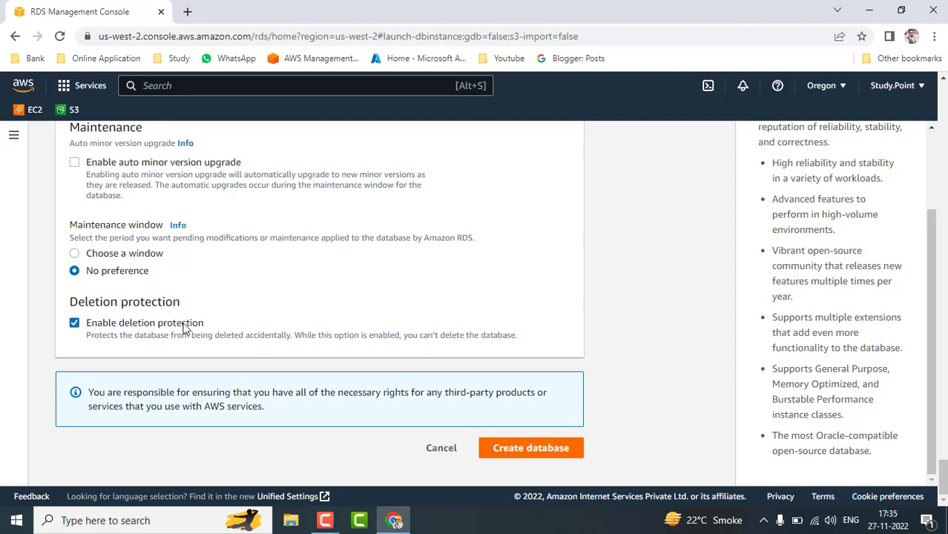
pyautogui.click(75, 324)
# Submit the form, then remove the hyphen so the initial database name reads db1.
pyautogui.click(543, 449)
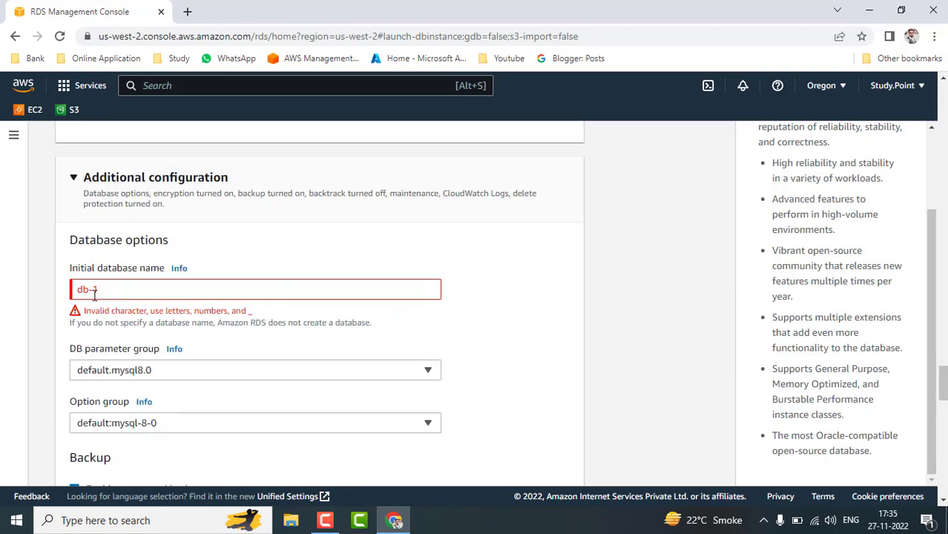
pyautogui.click(94, 293)
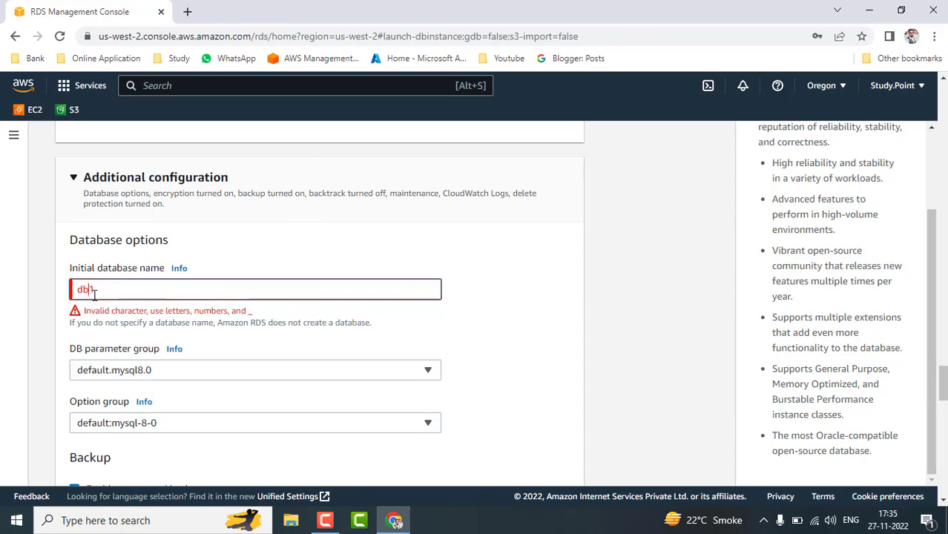
pyautogui.press('BackSpace')
# Resubmit the creation of database-1 with the corrected db1 name.
pyautogui.scroll(-10, 531, 359)
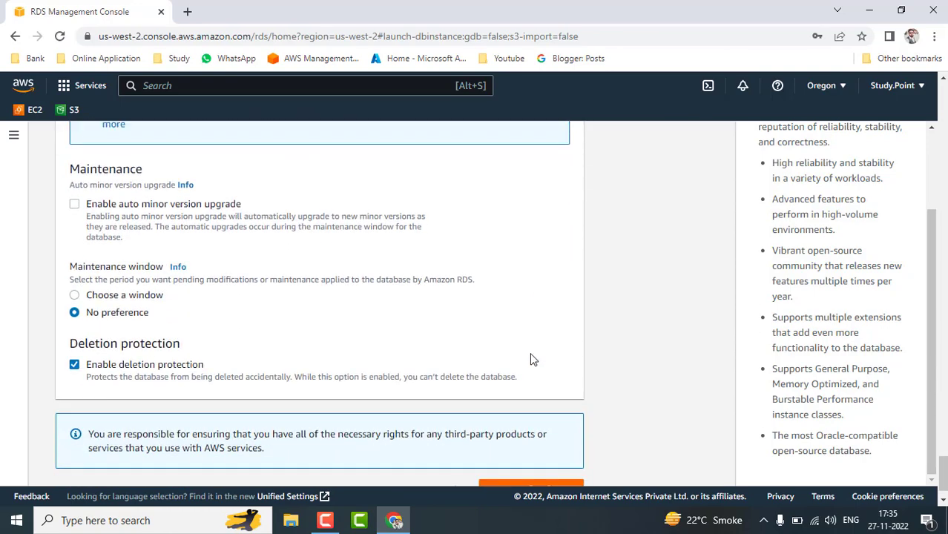
pyautogui.scroll(8, 531, 359)
pyautogui.scroll(1, 531, 359)
pyautogui.scroll(-10, 531, 359)
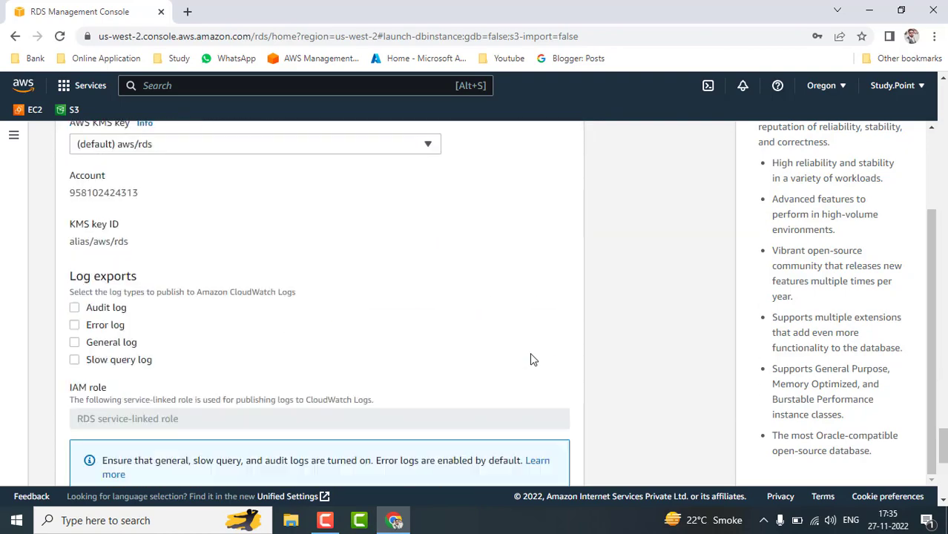
pyautogui.click(524, 447)
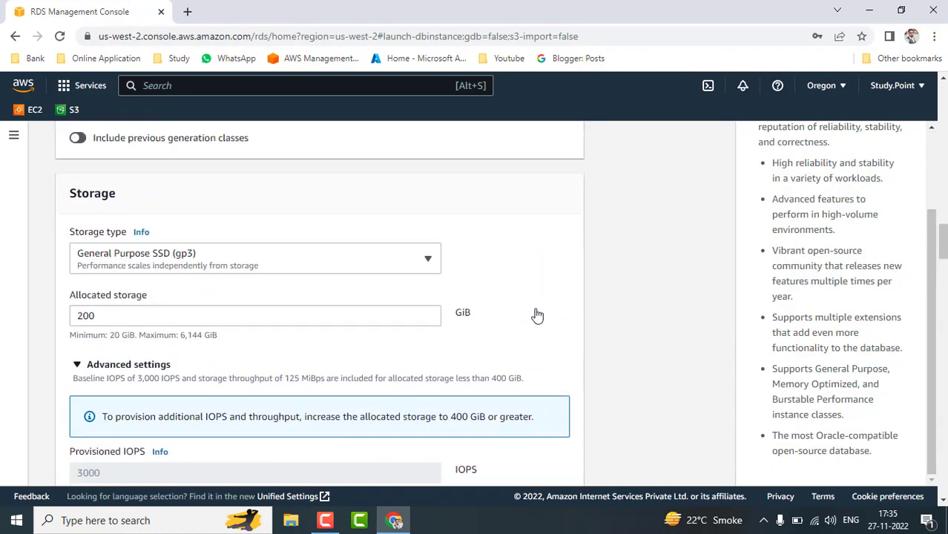
pyautogui.scroll(8, 537, 316)
pyautogui.scroll(-20, 777, 381)
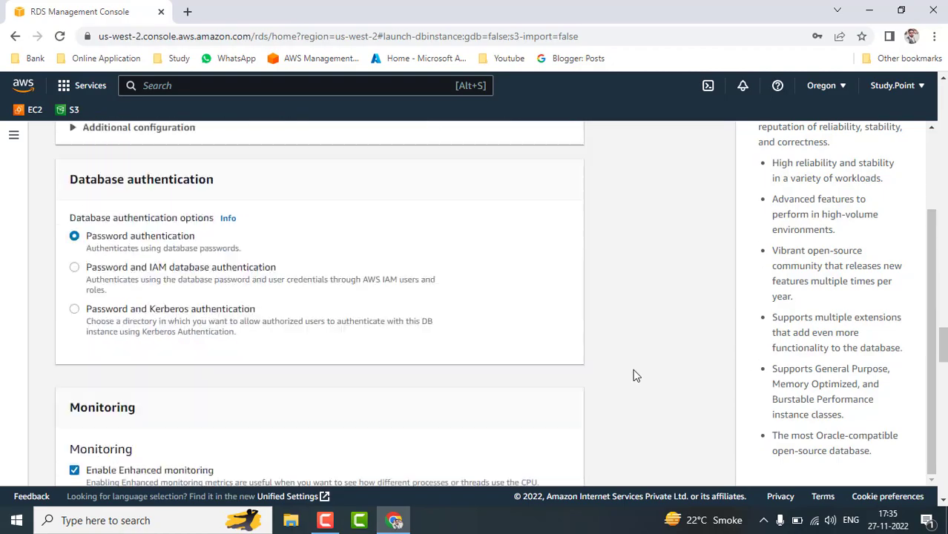
pyautogui.scroll(-15, 634, 376)
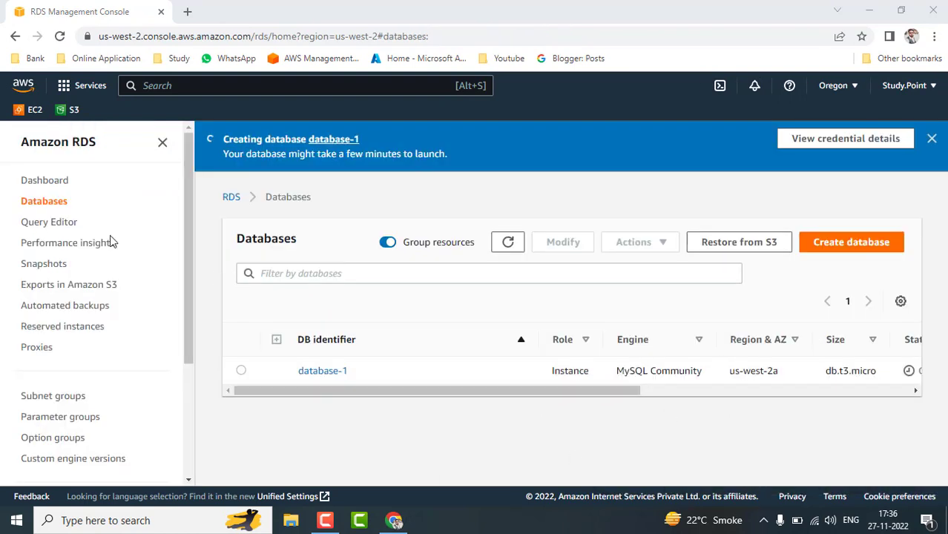
pyautogui.click(62, 187)
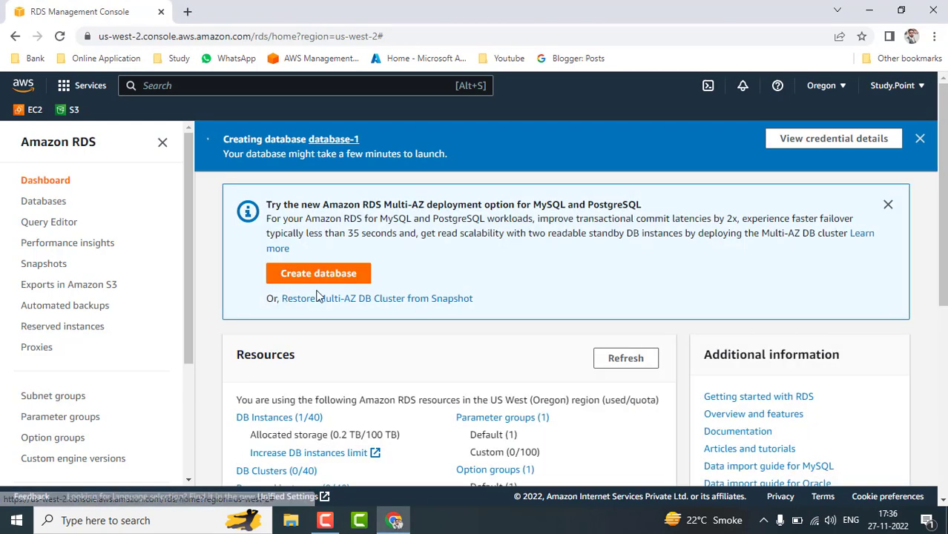
pyautogui.scroll(-1, 390, 356)
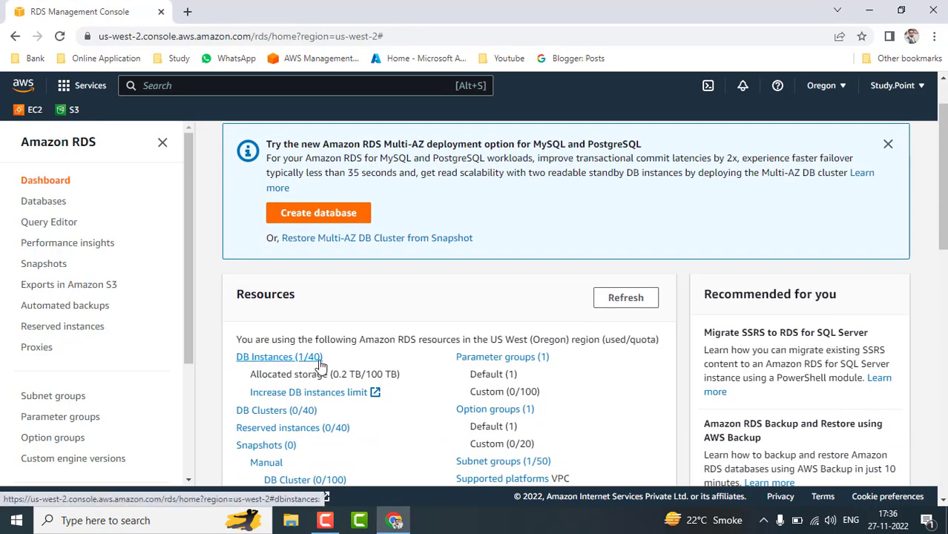
pyautogui.click(319, 362)
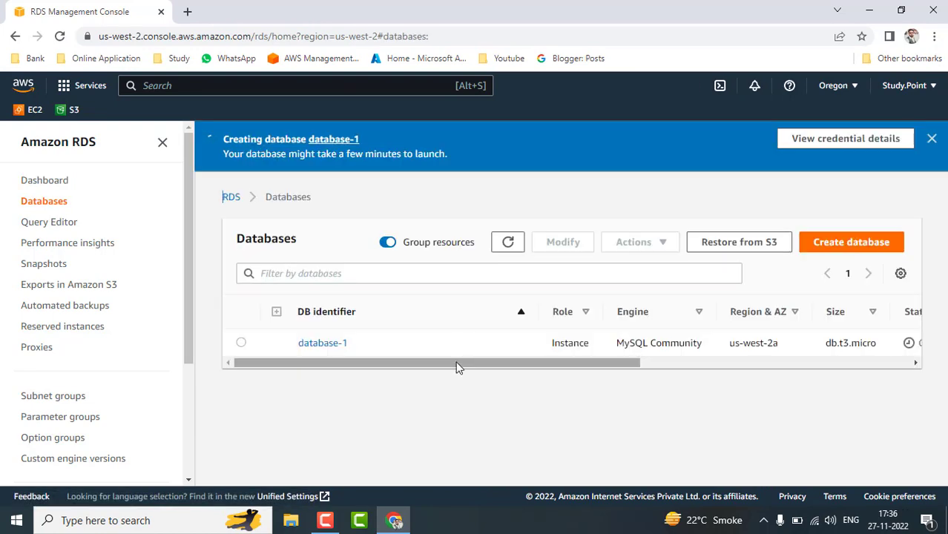
pyautogui.moveTo(458, 367); pyautogui.dragTo(375, 381)
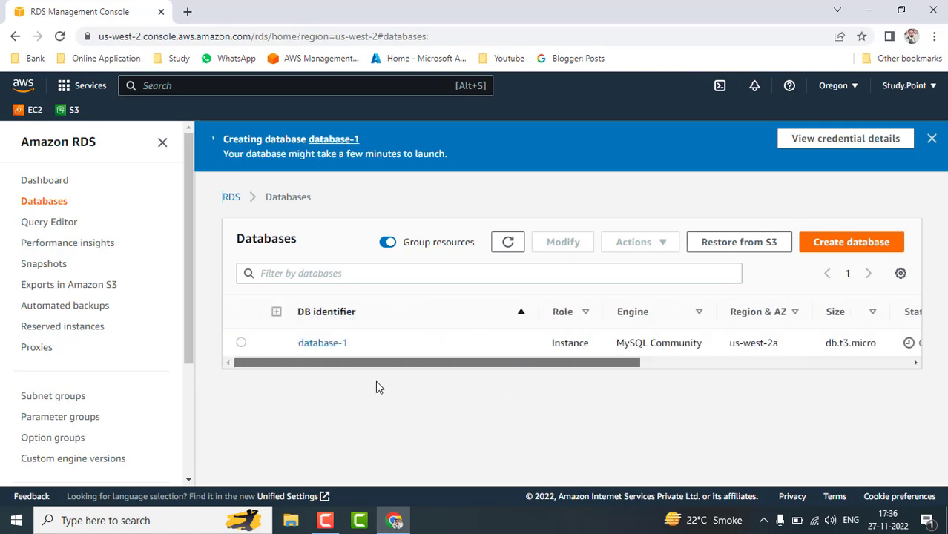
pyautogui.click(241, 344)
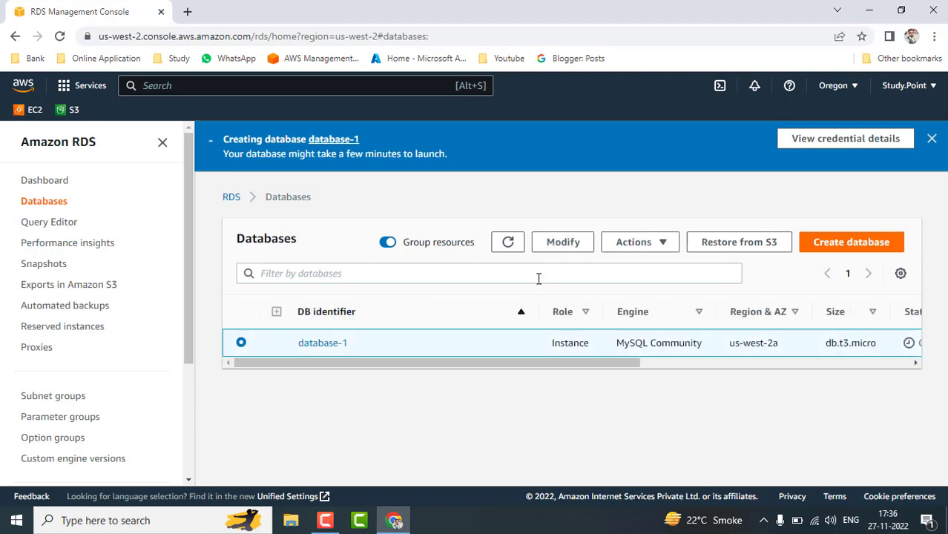
pyautogui.click(642, 246)
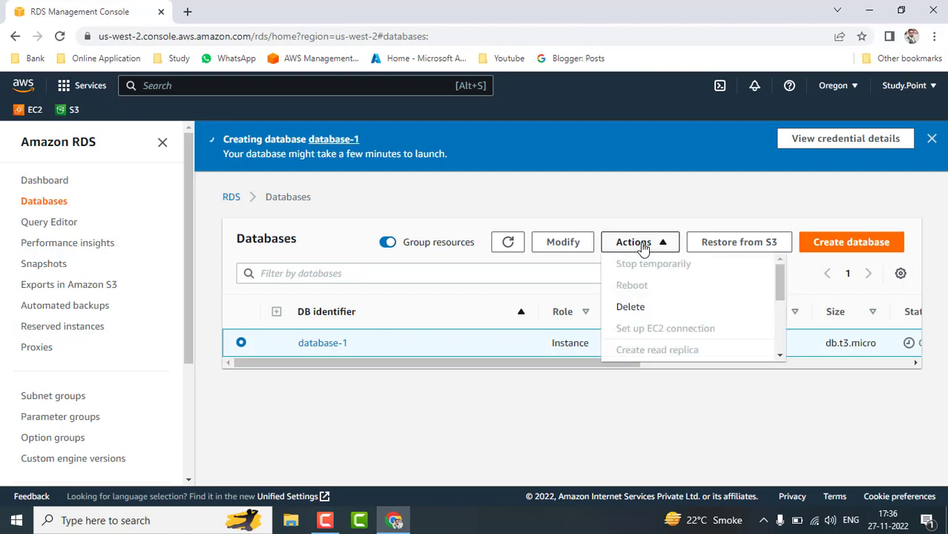
pyautogui.click(500, 403)
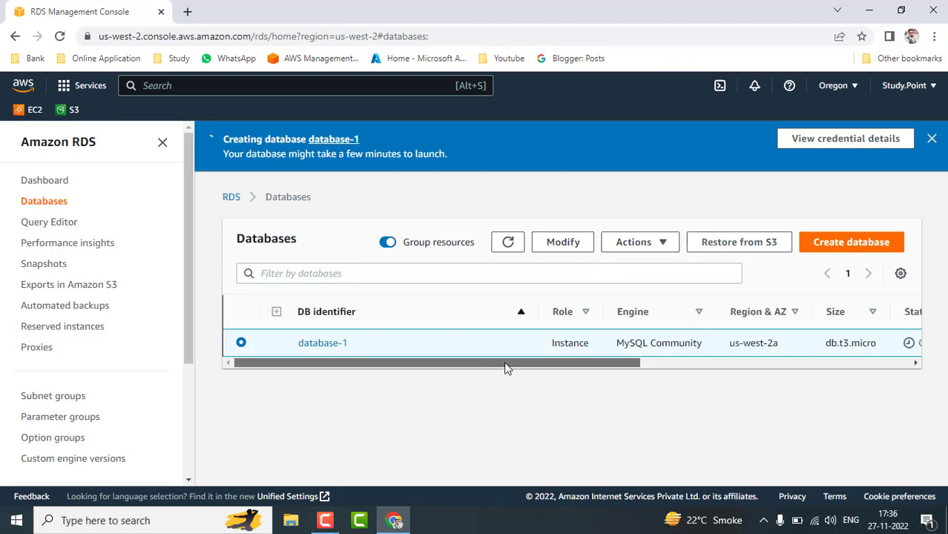
pyautogui.moveTo(508, 363); pyautogui.dragTo(230, 384)
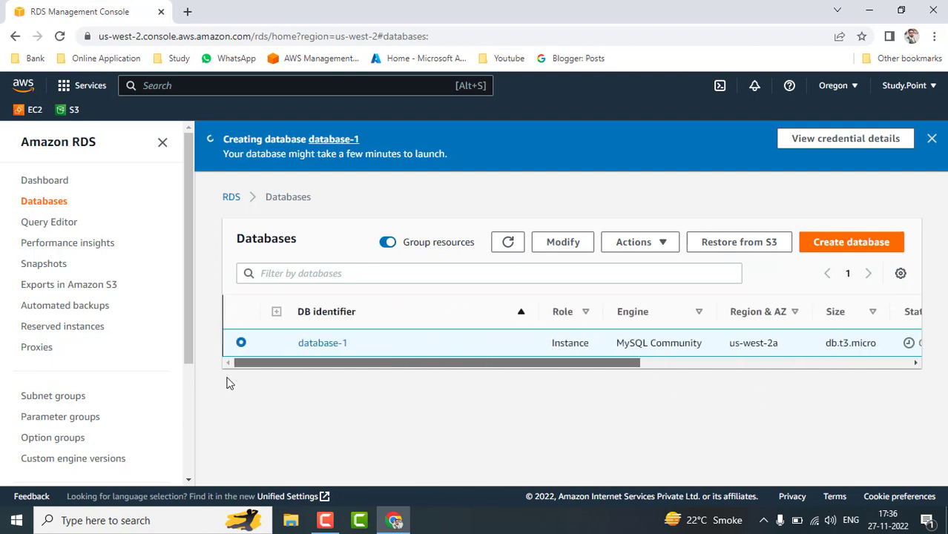
# Open the EC2 console in a new tab, glance at the RDS list, and begin launching an instance.
pyautogui.middleClick(28, 111)
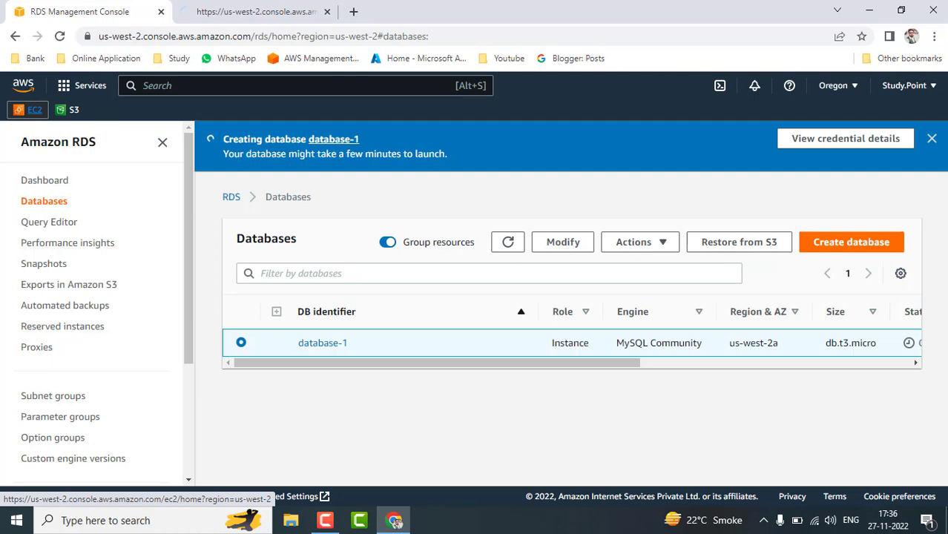
pyautogui.click(257, 11)
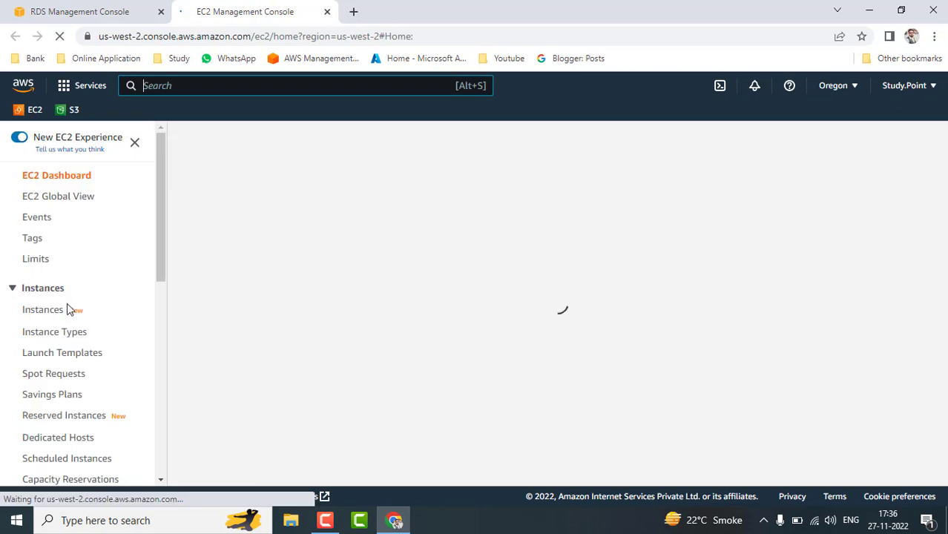
pyautogui.click(72, 4)
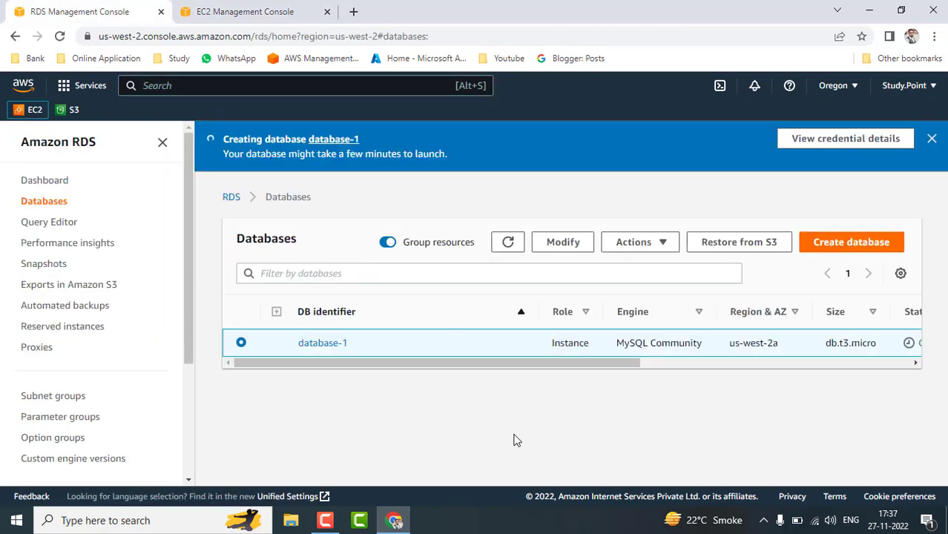
pyautogui.moveTo(493, 365); pyautogui.dragTo(505, 366)
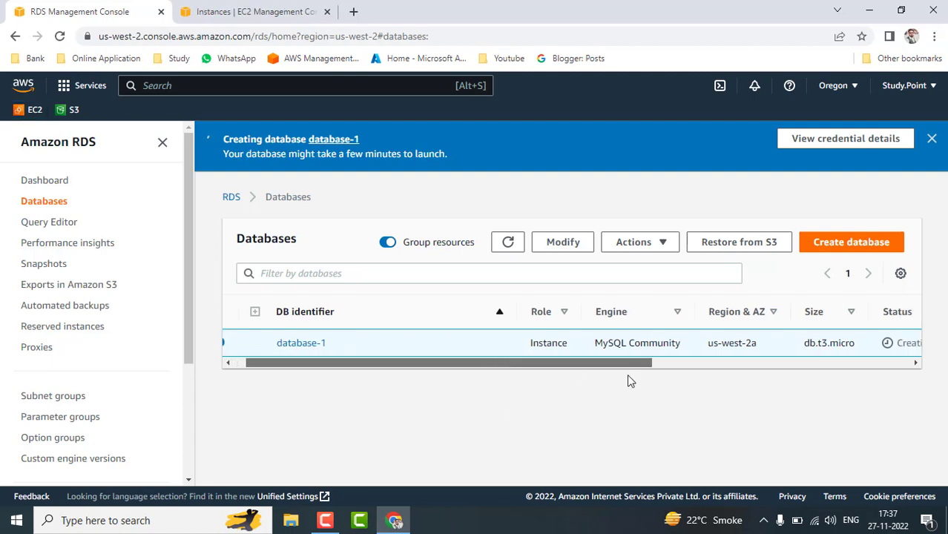
pyautogui.moveTo(628, 381); pyautogui.dragTo(341, 407)
pyautogui.click(247, 11)
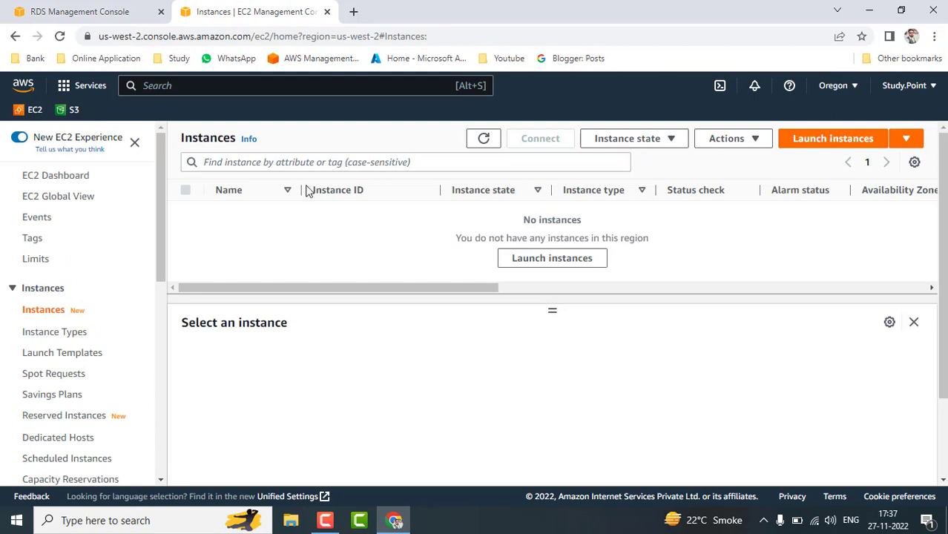
pyautogui.click(571, 264)
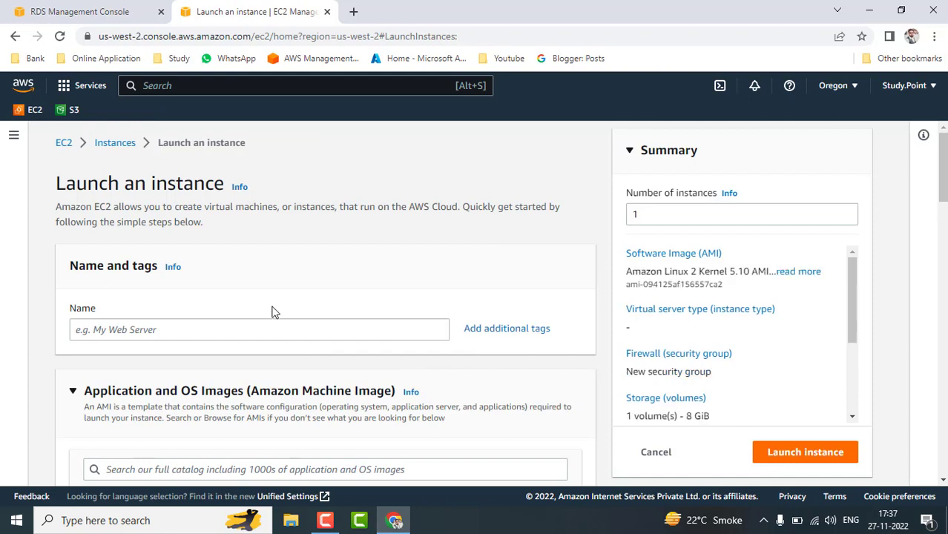
# Name the new EC2 instance demords.
pyautogui.scroll(-1, 271, 312)
pyautogui.click(311, 260)
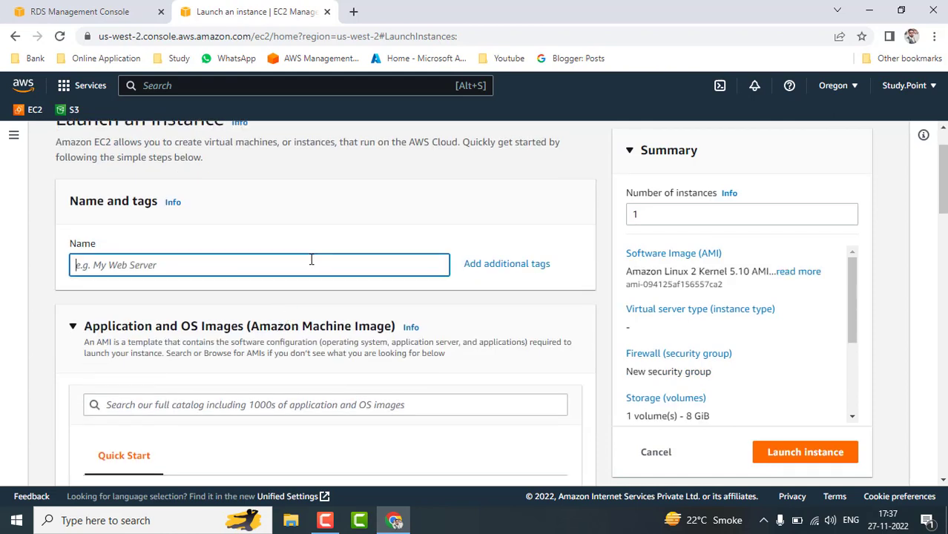
pyautogui.write('demord')
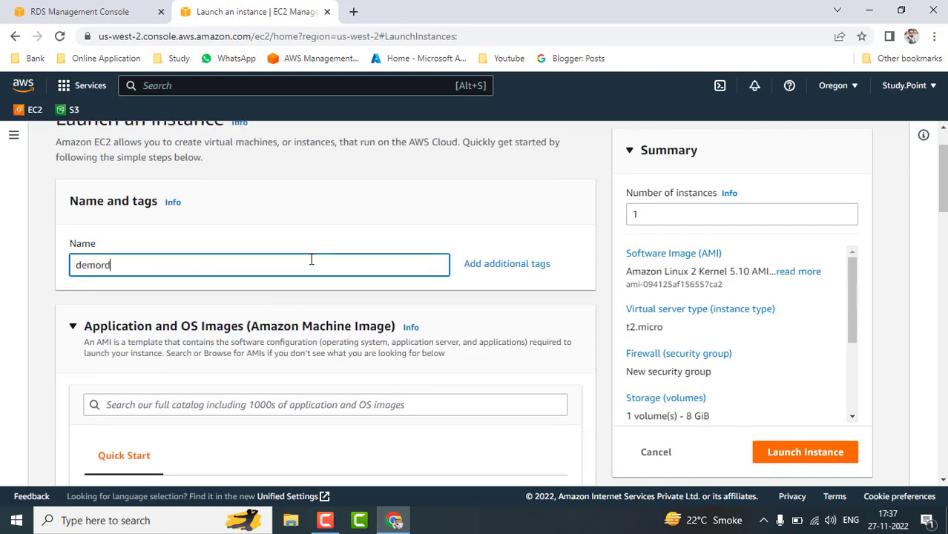
pyautogui.write('s')
pyautogui.scroll(-1, 311, 260)
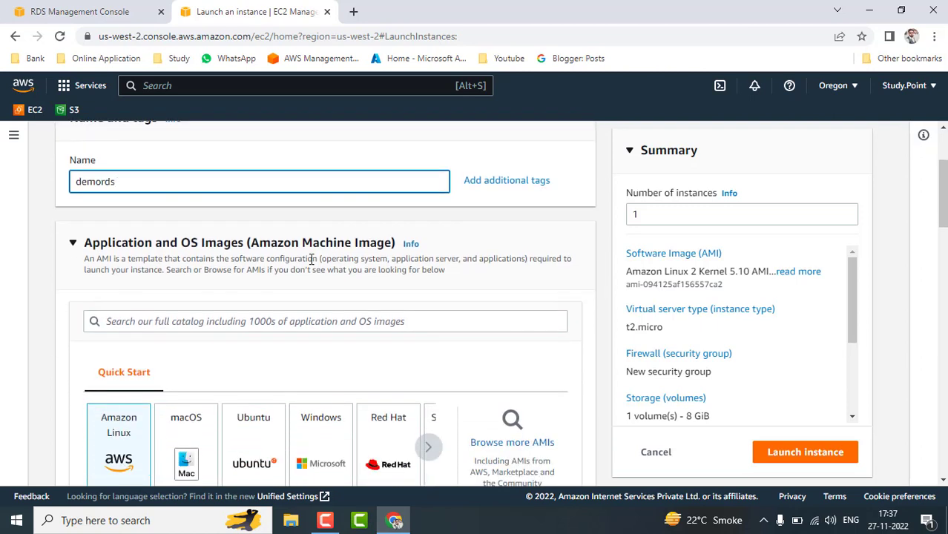
pyautogui.scroll(-1, 312, 291)
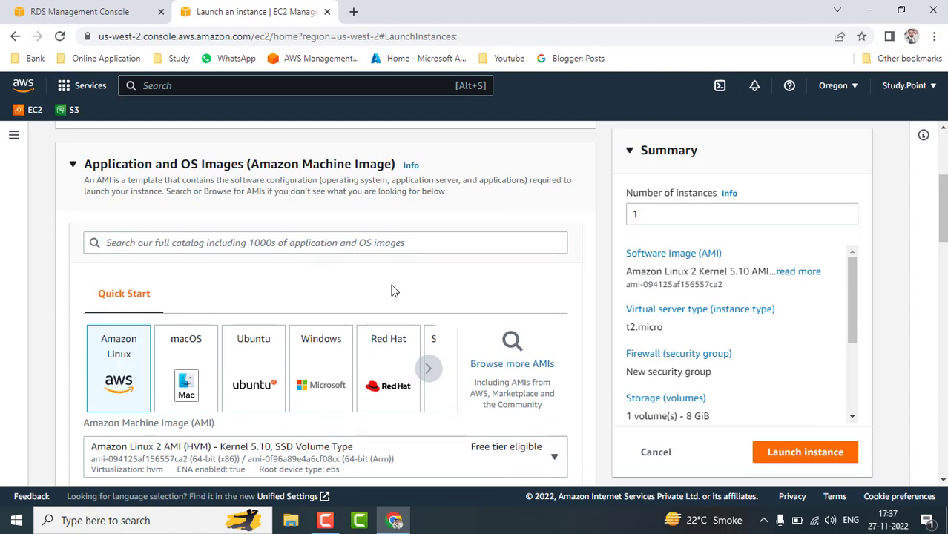
pyautogui.scroll(-2, 391, 289)
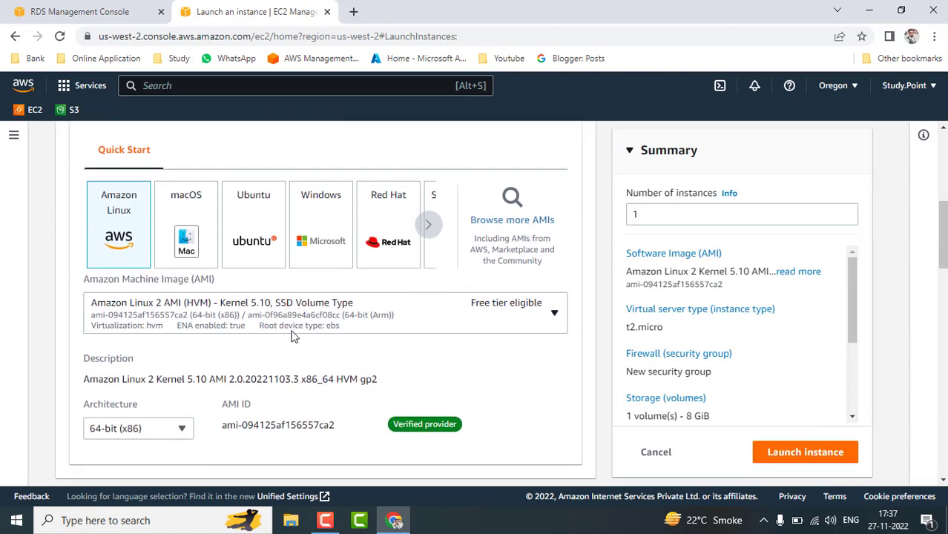
pyautogui.scroll(-1, 466, 362)
pyautogui.scroll(-3, 466, 357)
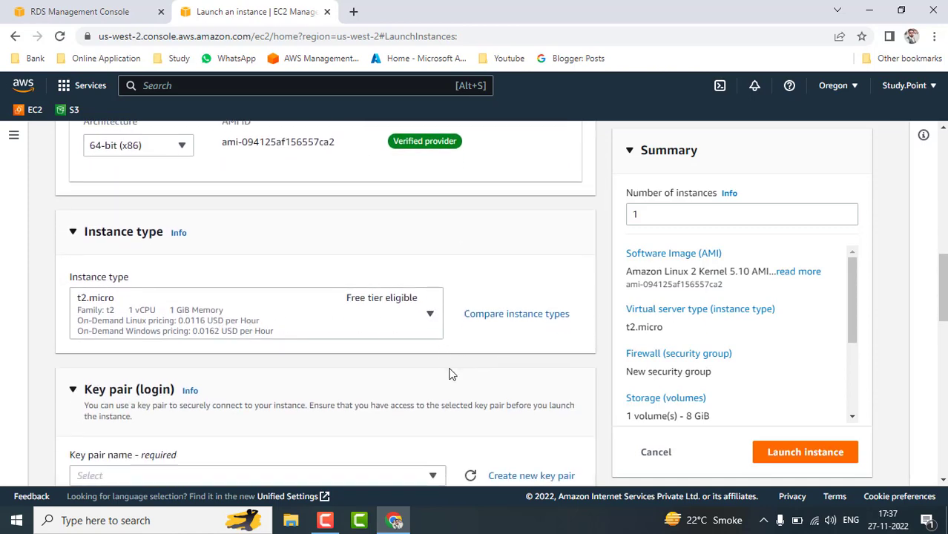
pyautogui.scroll(-3, 448, 372)
# Create an RSA key pair named test and save the test.pem file.
pyautogui.click(502, 325)
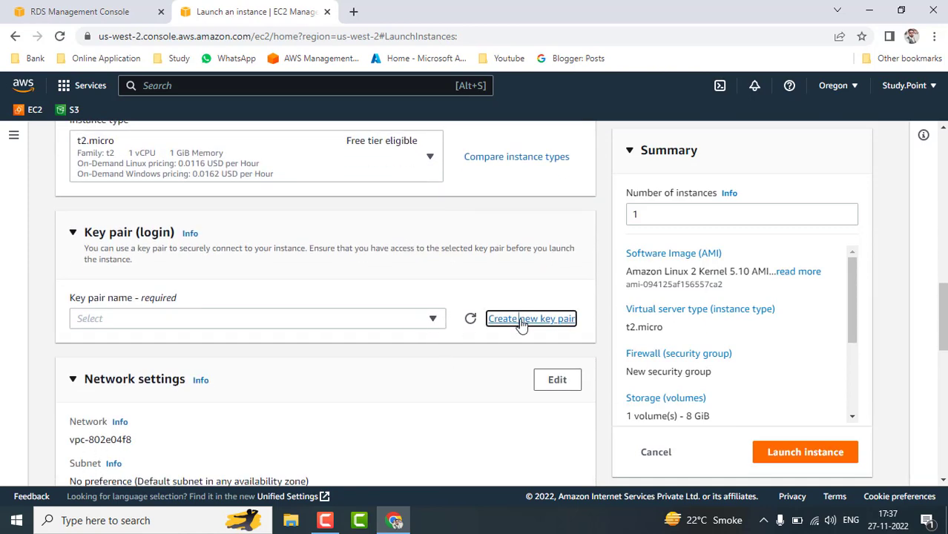
pyautogui.click(358, 309)
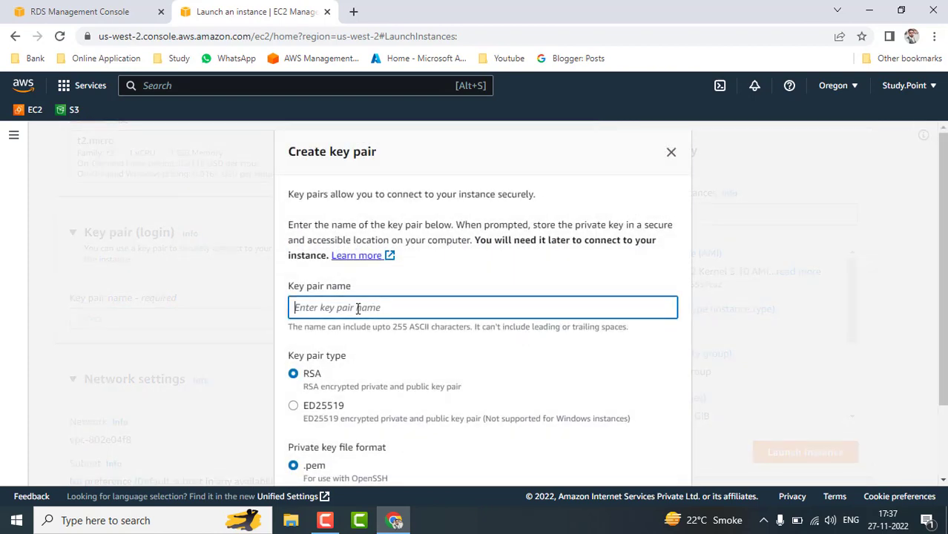
pyautogui.write('test')
pyautogui.scroll(-2, 357, 309)
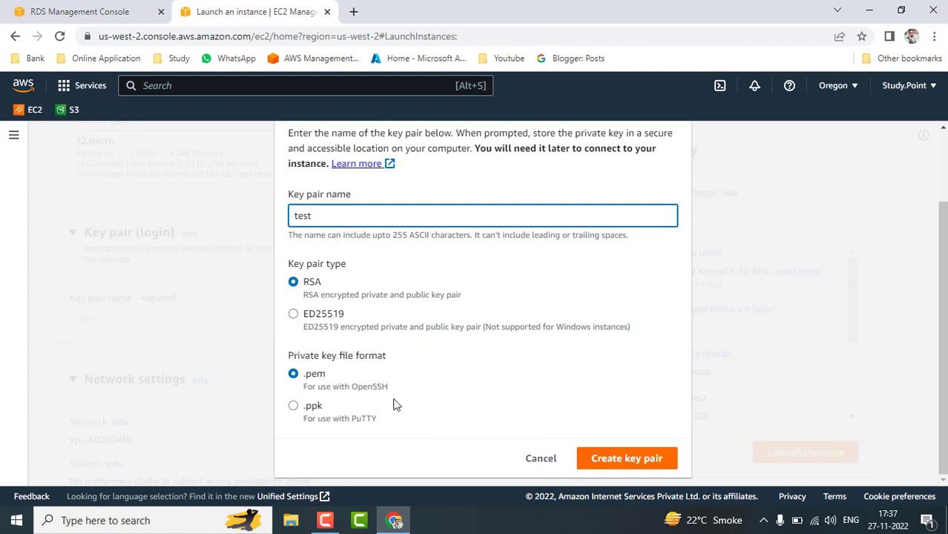
pyautogui.click(607, 455)
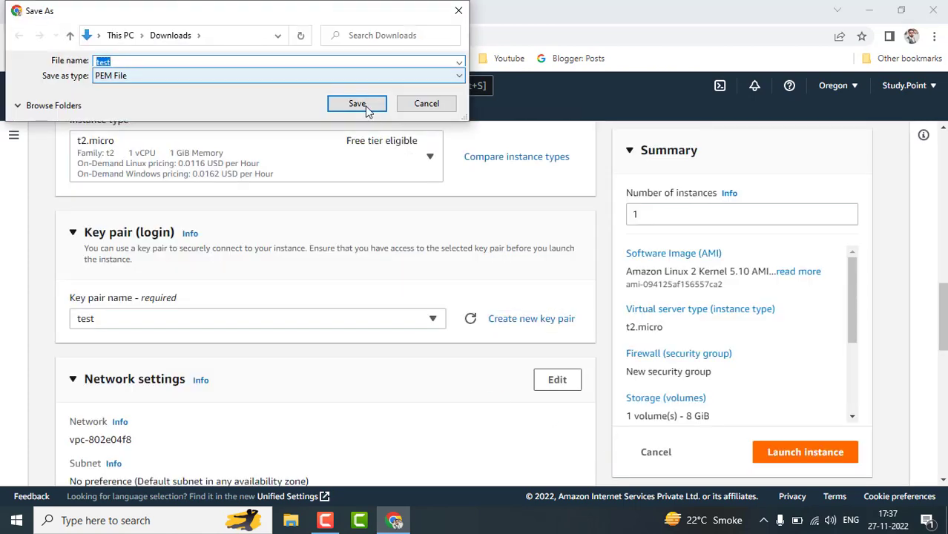
pyautogui.click(365, 106)
pyautogui.scroll(-3, 404, 339)
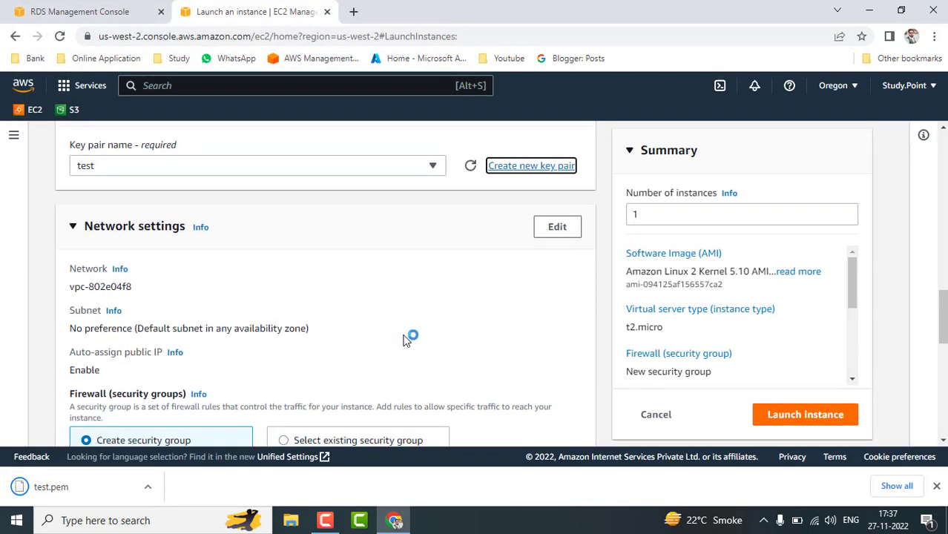
# Attach the existing rds-sg security group to the instance.
pyautogui.scroll(-3, 406, 339)
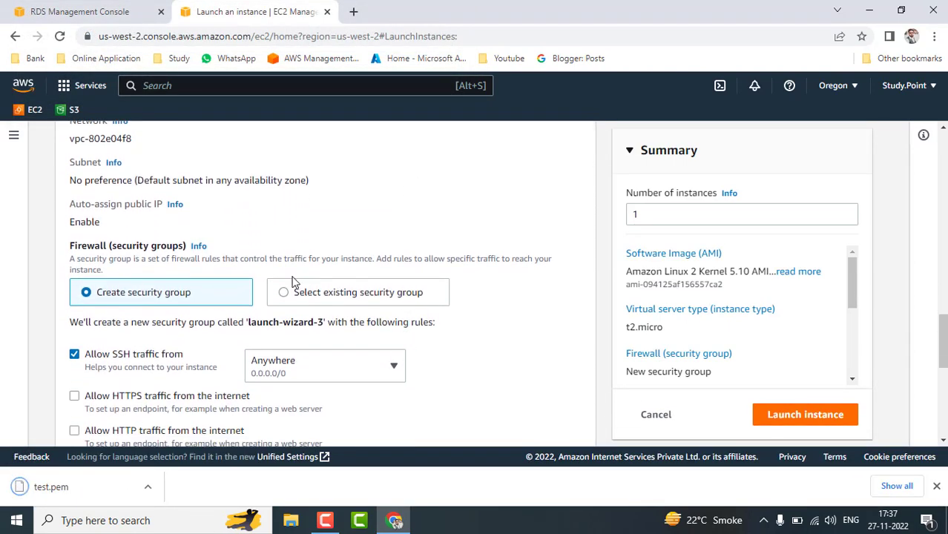
pyautogui.click(286, 293)
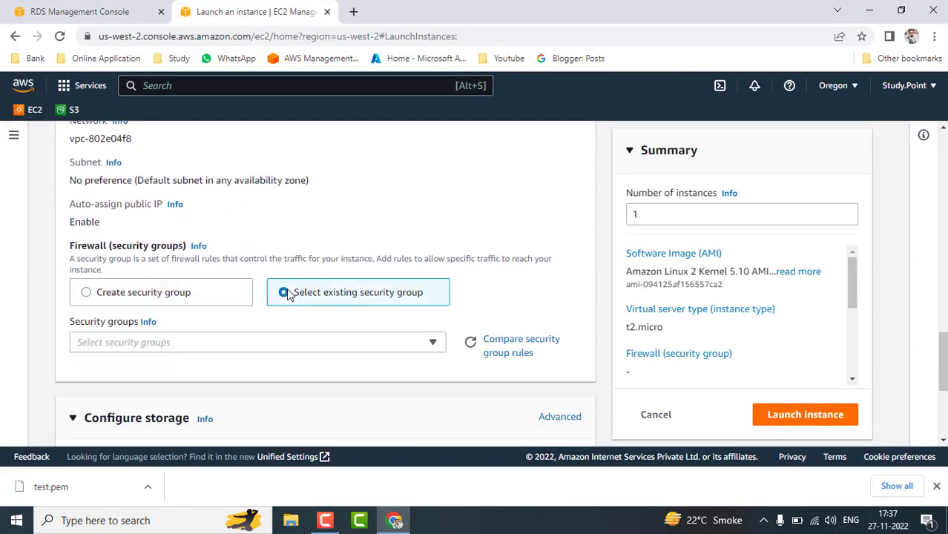
pyautogui.click(435, 345)
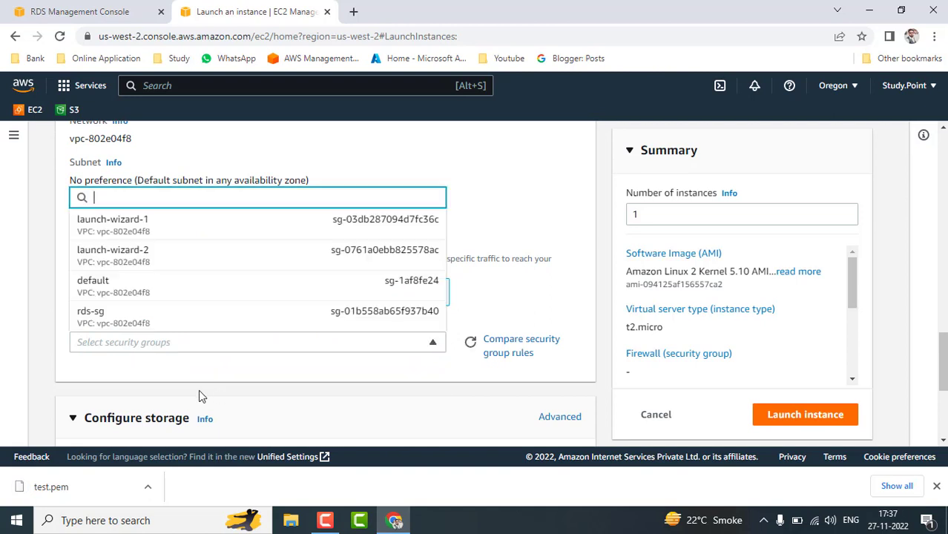
pyautogui.click(99, 327)
pyautogui.scroll(-3, 342, 381)
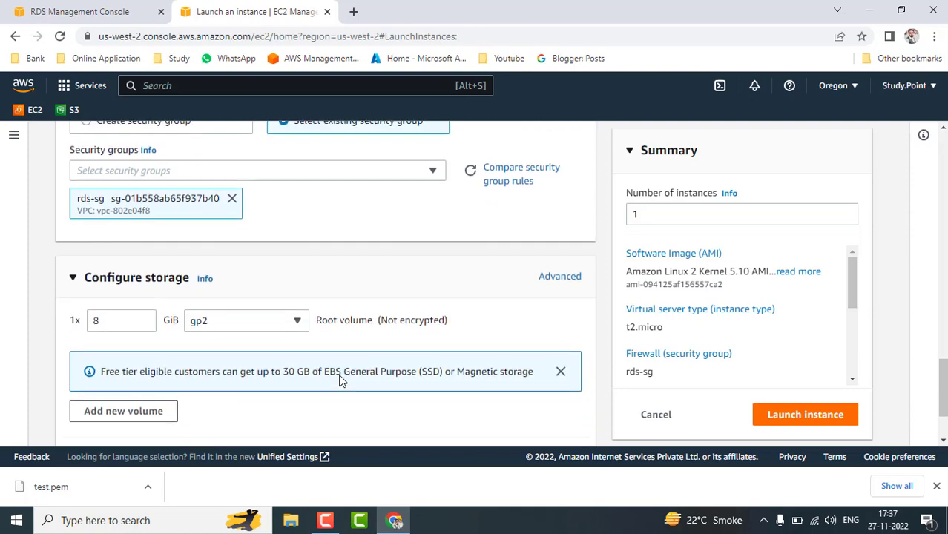
pyautogui.scroll(-2, 342, 381)
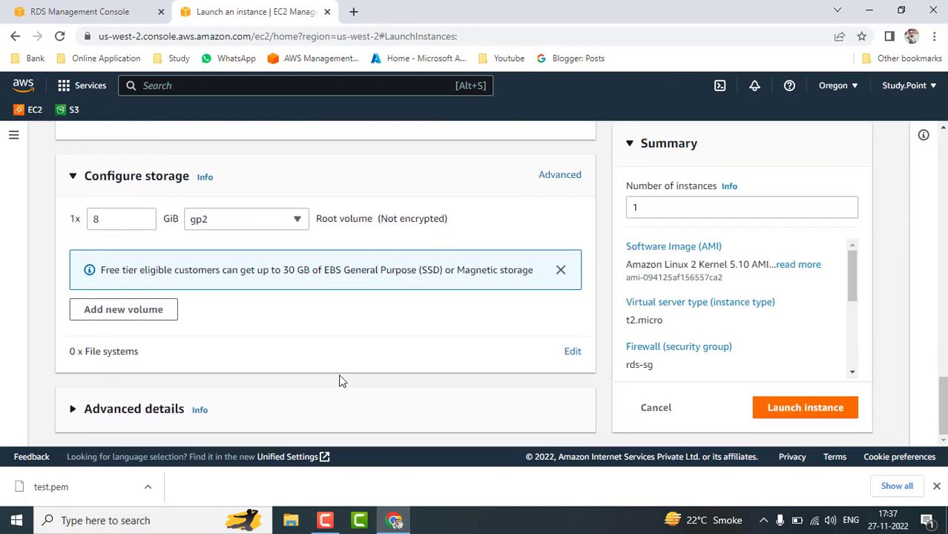
pyautogui.scroll(8, 487, 367)
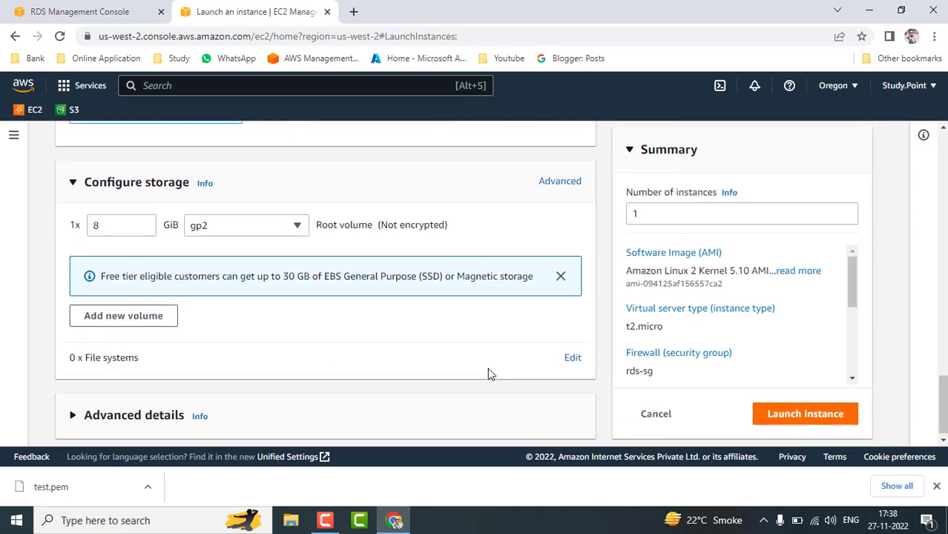
pyautogui.scroll(4, 487, 367)
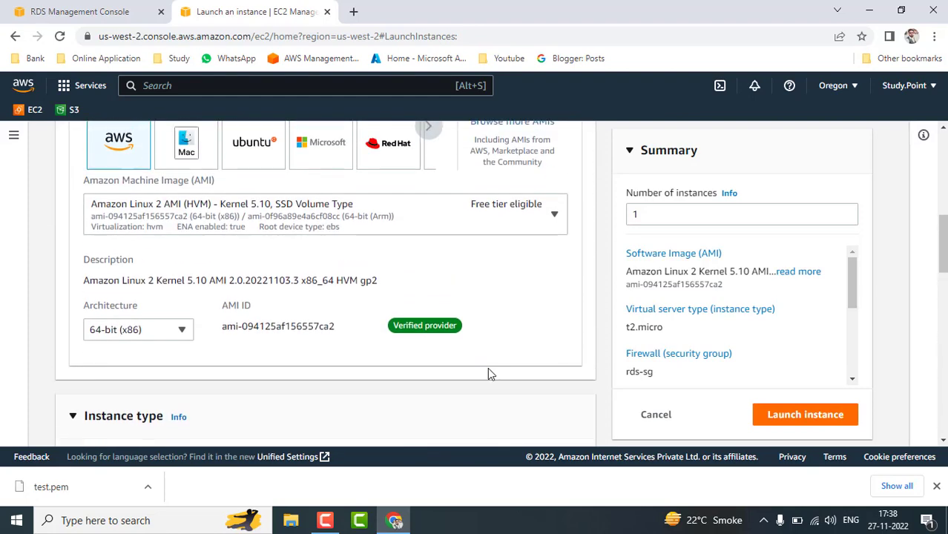
pyautogui.scroll(-5, 487, 368)
pyautogui.scroll(-5, 487, 367)
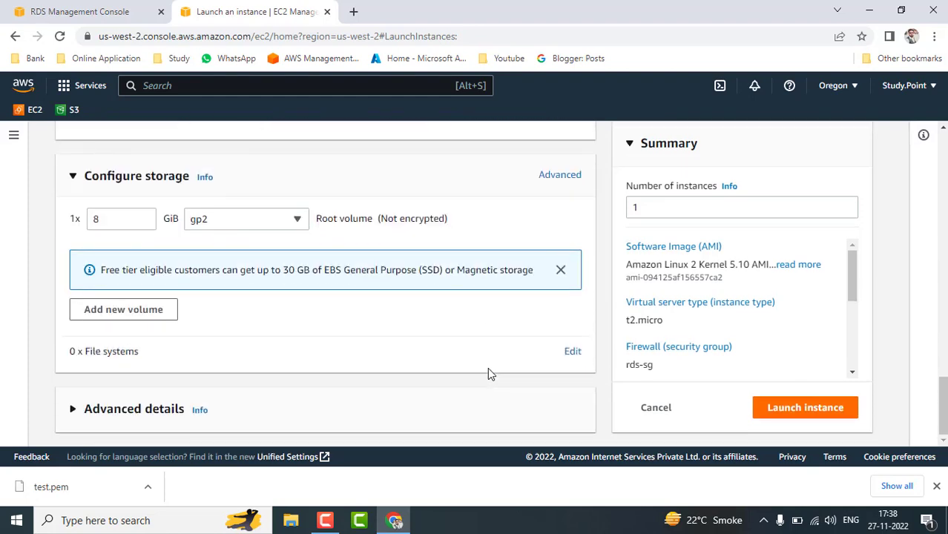
# Expand and review Advanced details, then launch the demords instance.
pyautogui.click(78, 418)
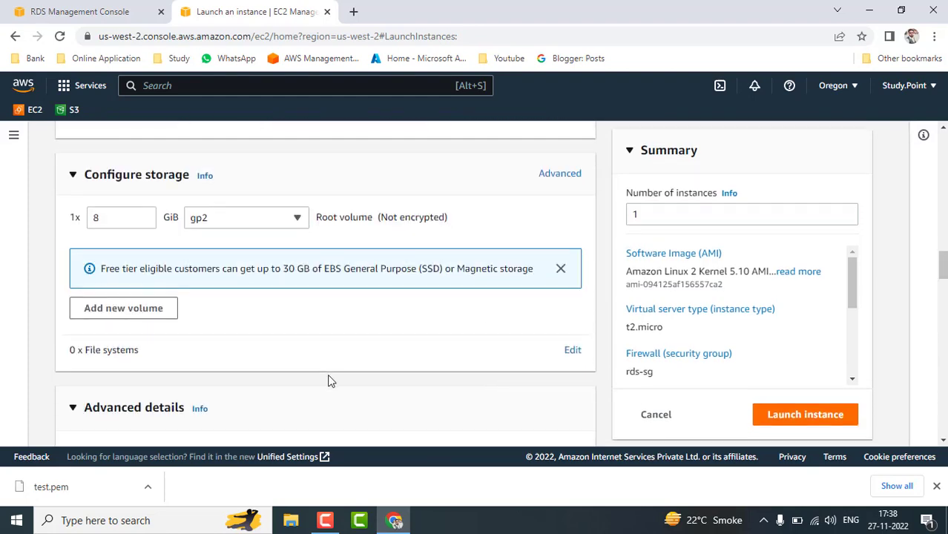
pyautogui.scroll(-6, 326, 377)
pyautogui.scroll(-7, 330, 380)
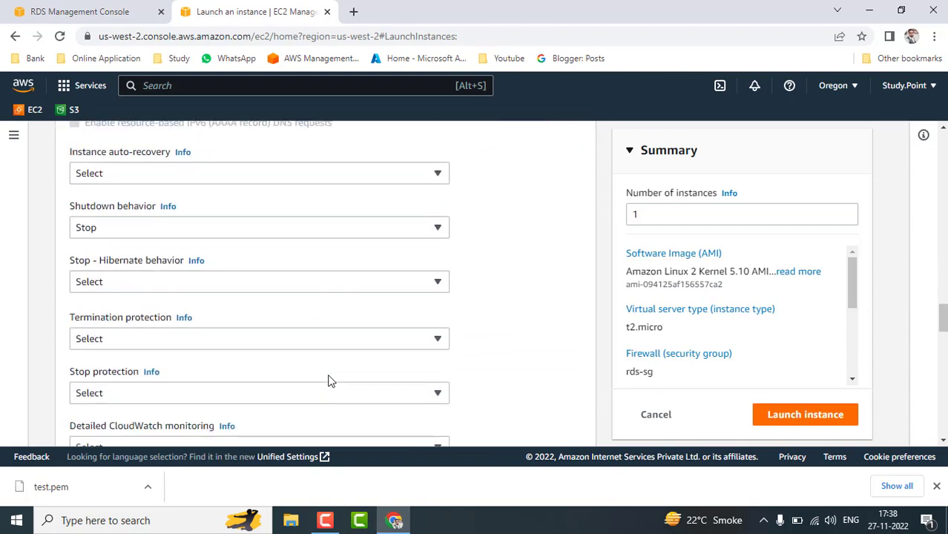
pyautogui.scroll(-3, 337, 377)
pyautogui.scroll(12, 514, 366)
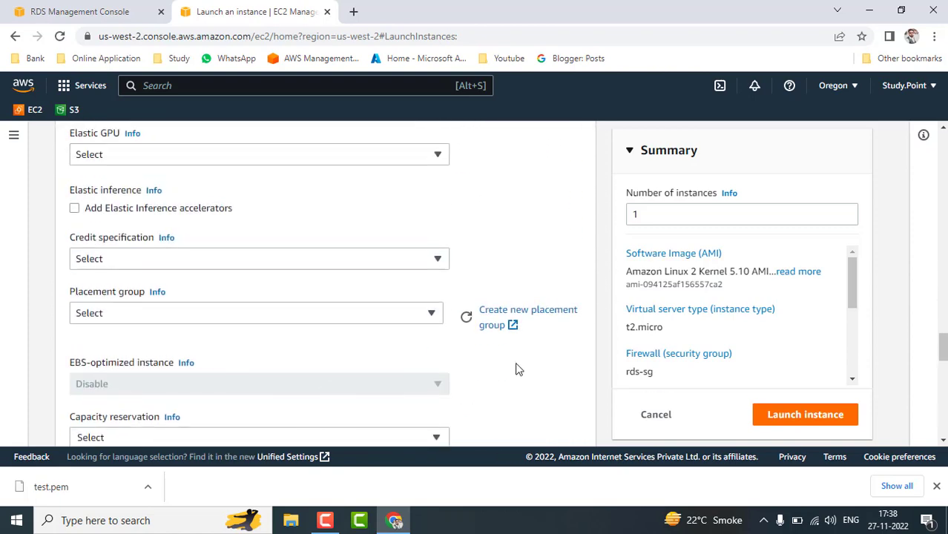
pyautogui.scroll(6, 518, 369)
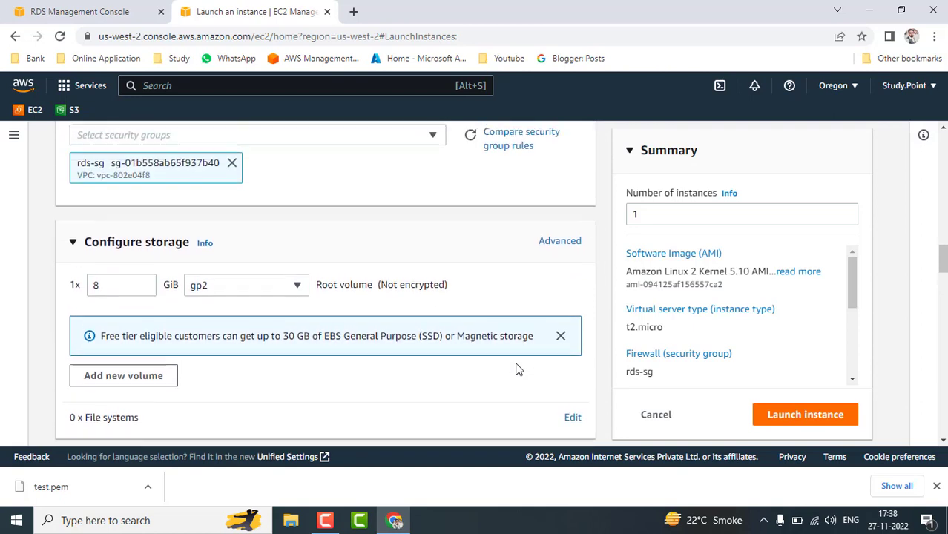
pyautogui.scroll(1, 517, 369)
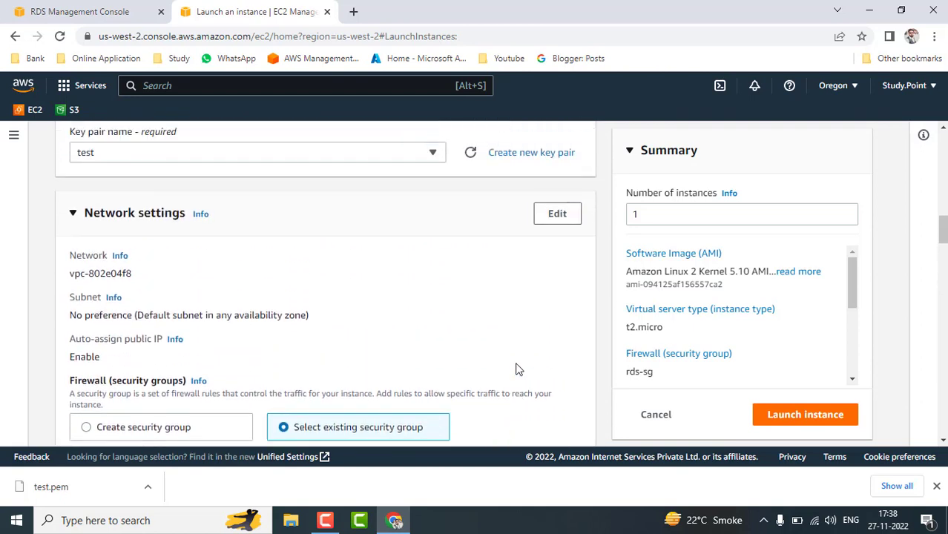
pyautogui.scroll(1, 518, 369)
pyautogui.scroll(1, 518, 370)
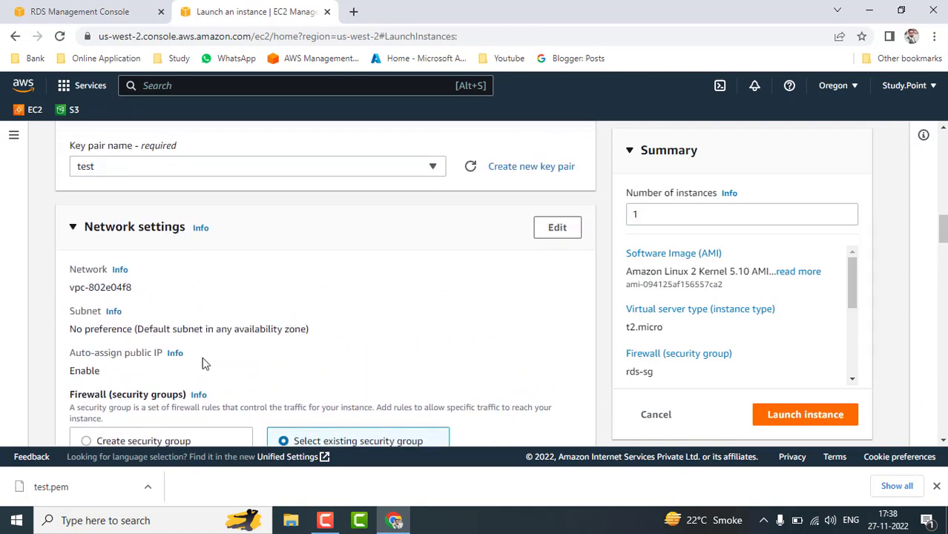
pyautogui.click(799, 420)
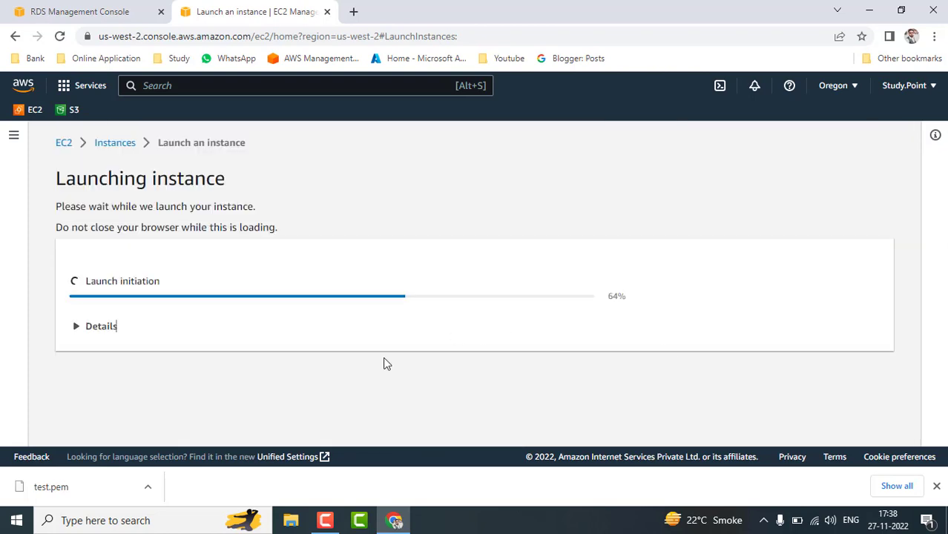
# Refresh the RDS Databases list and scroll sideways to see database-1 still Creating.
pyautogui.click(86, 9)
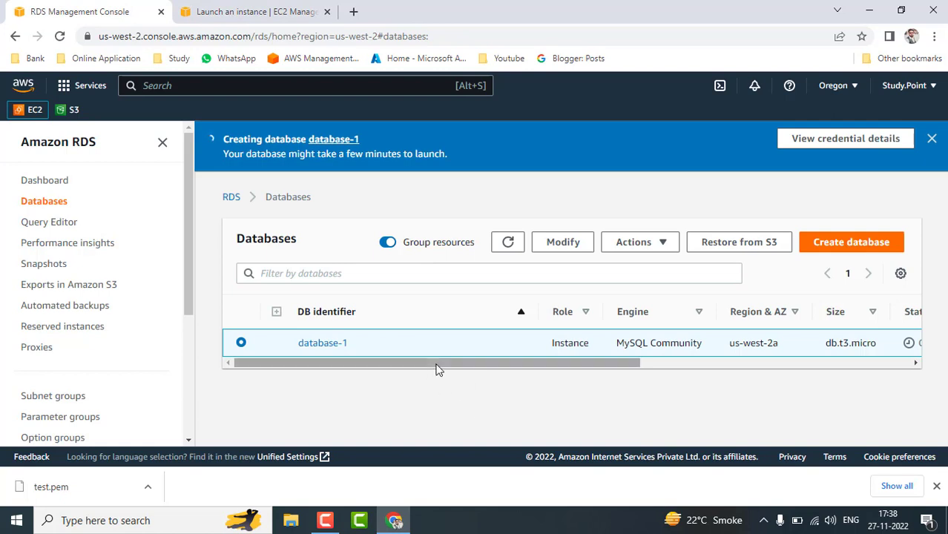
pyautogui.moveTo(437, 365); pyautogui.dragTo(545, 372)
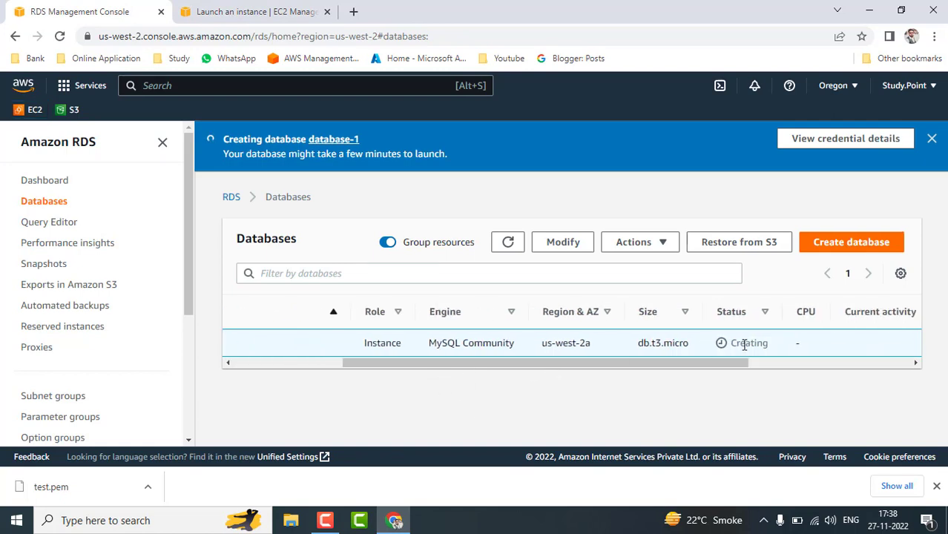
pyautogui.click(509, 244)
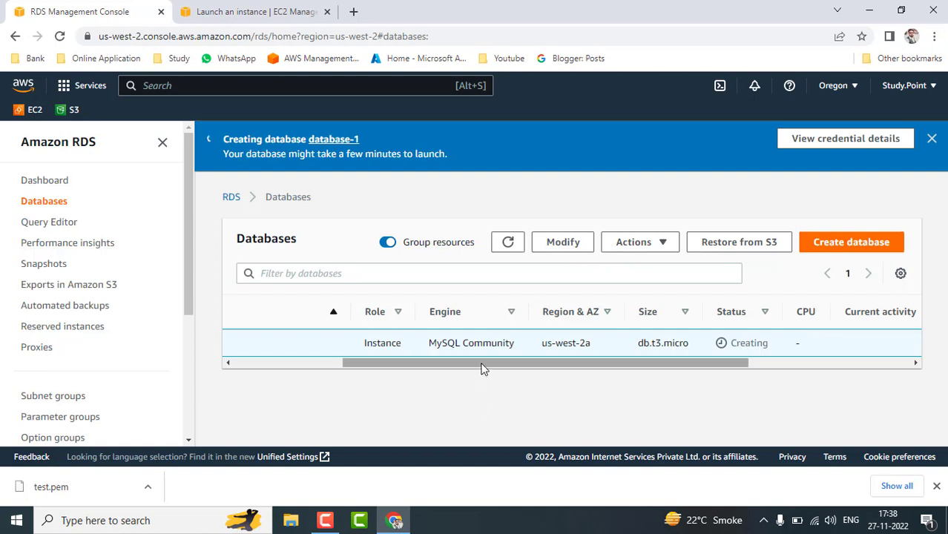
pyautogui.moveTo(481, 369); pyautogui.dragTo(335, 375)
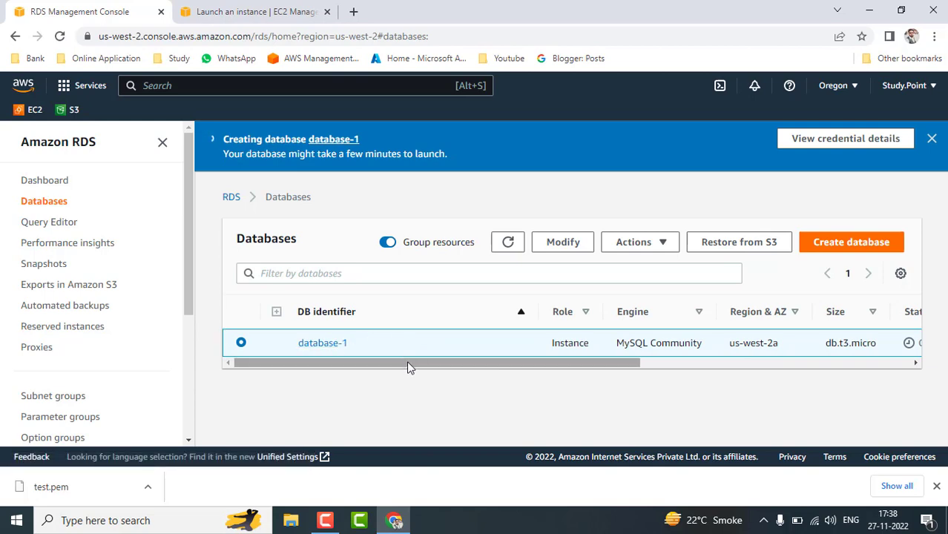
pyautogui.moveTo(470, 363); pyautogui.dragTo(603, 386)
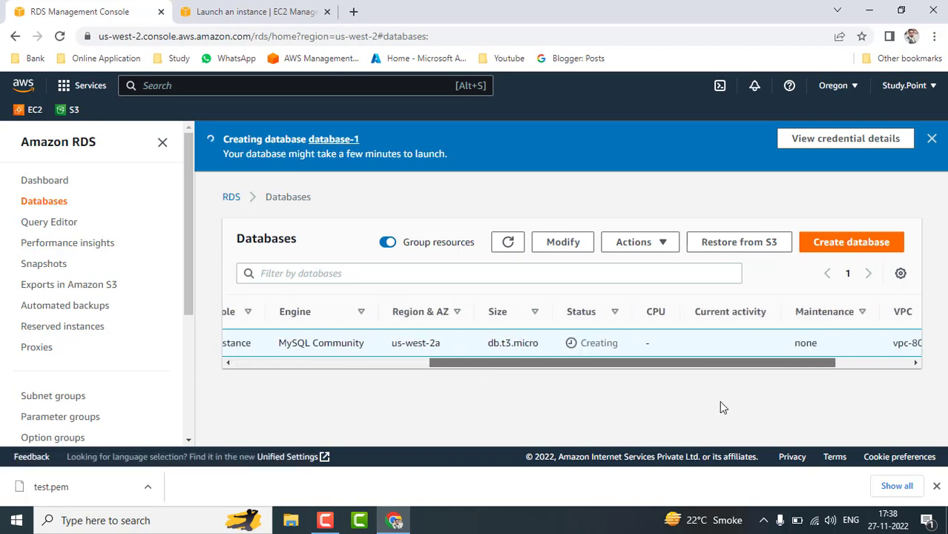
pyautogui.moveTo(720, 402); pyautogui.dragTo(385, 394)
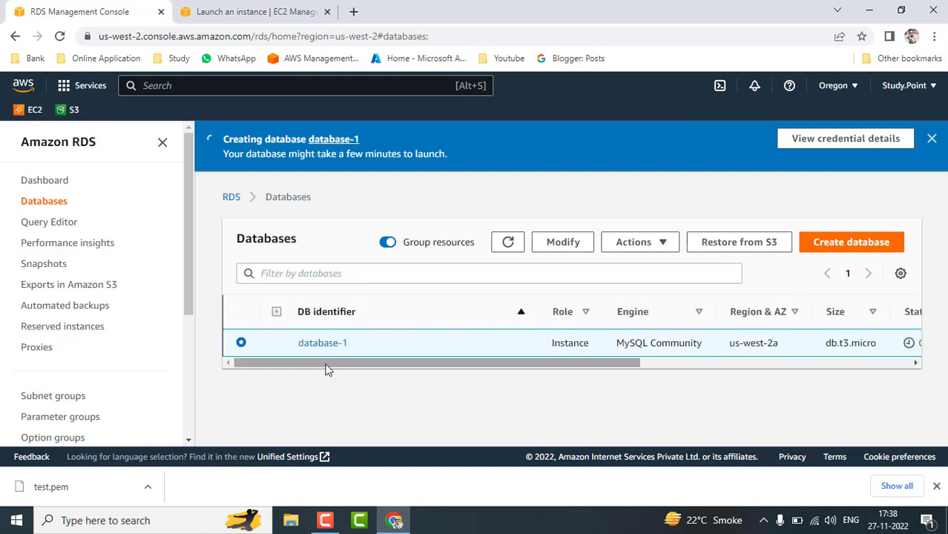
pyautogui.moveTo(331, 361); pyautogui.dragTo(257, 366)
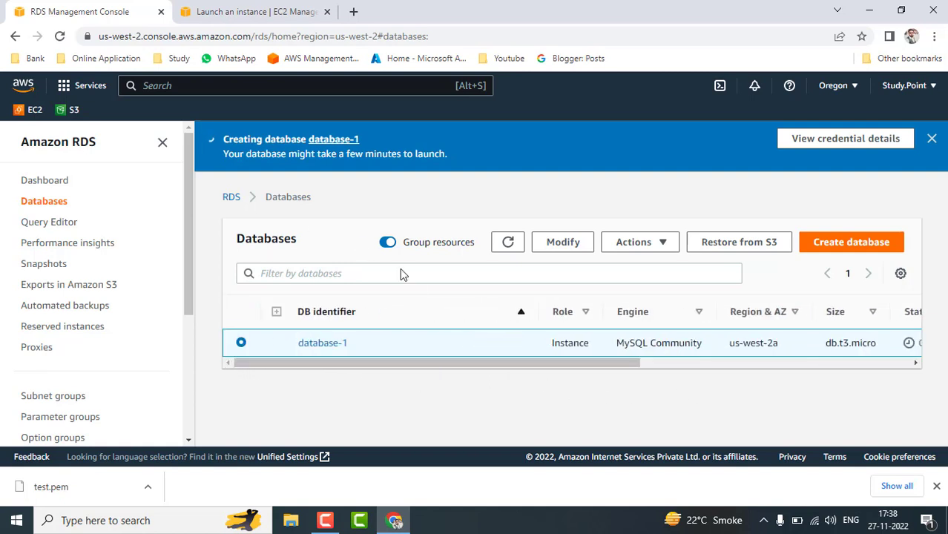
# Open database-1 and review its endpoint, port 3306 and rds-sg security group.
pyautogui.click(322, 345)
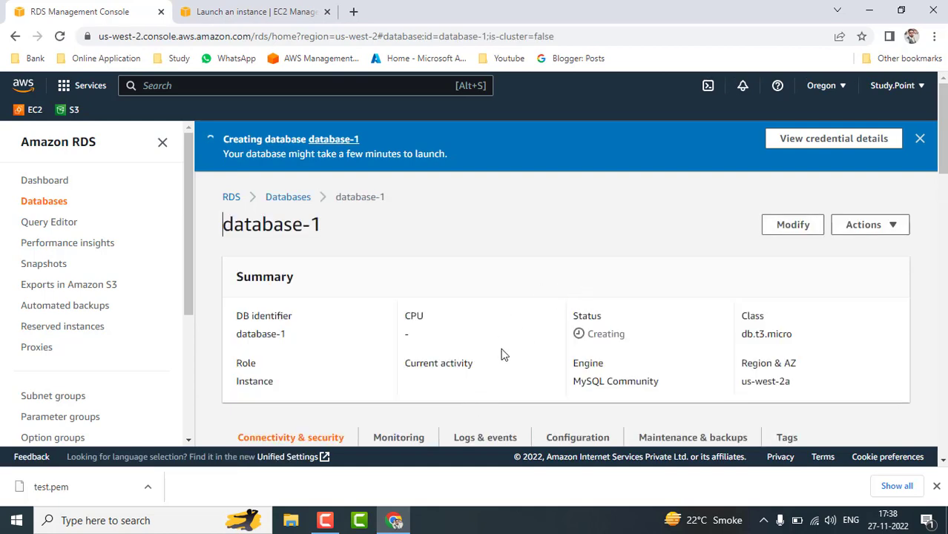
pyautogui.scroll(-1, 500, 354)
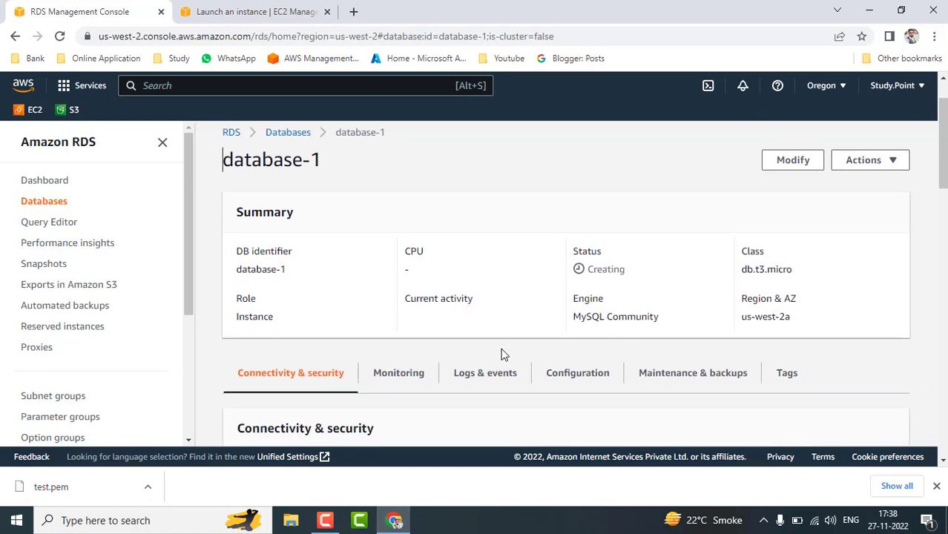
pyautogui.scroll(-8, 501, 354)
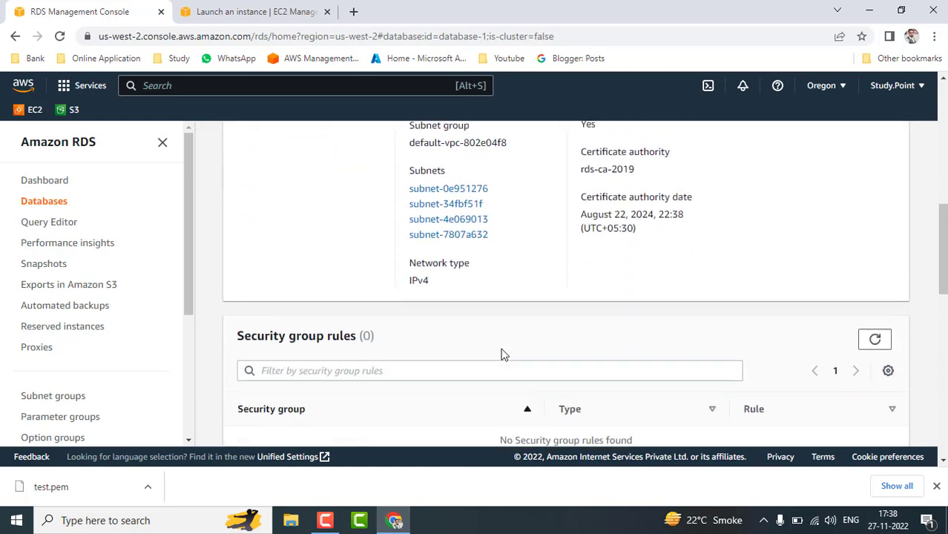
pyautogui.scroll(-5, 501, 354)
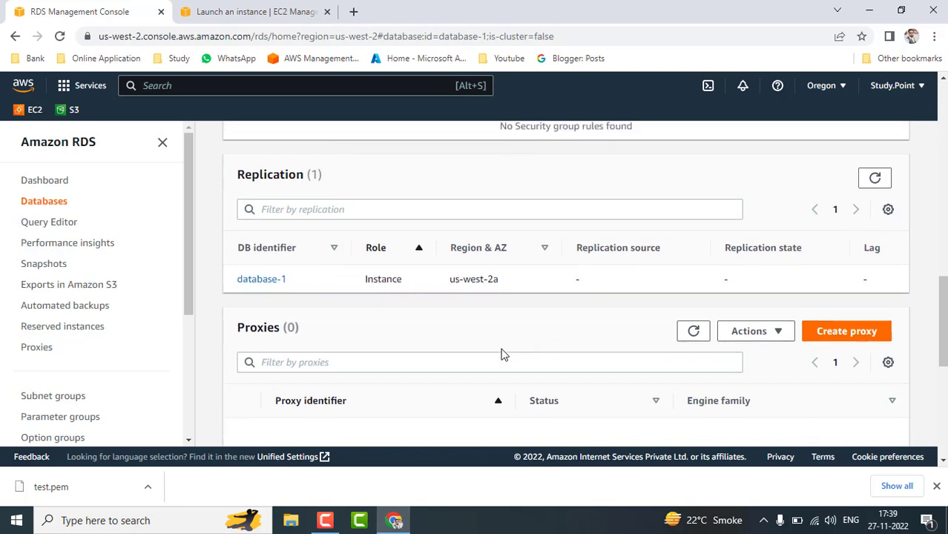
pyautogui.scroll(-5, 500, 354)
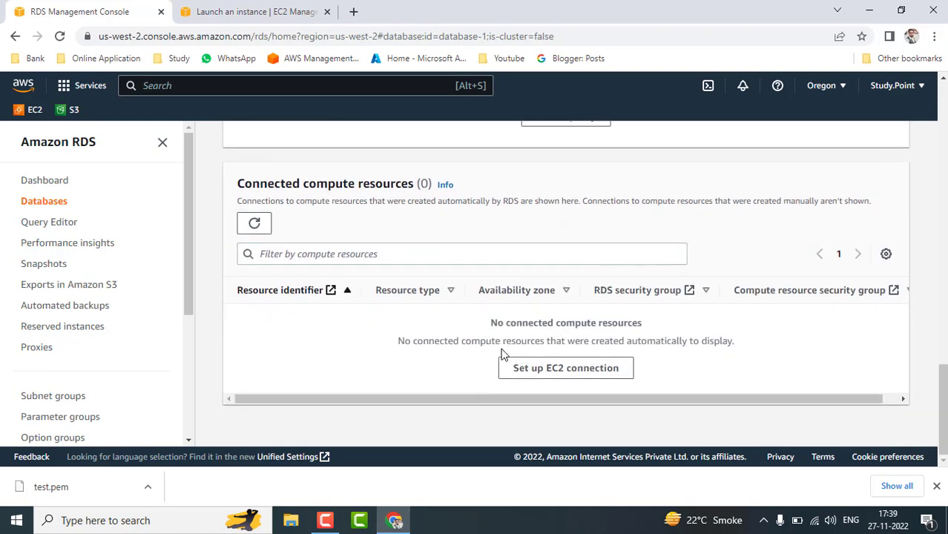
pyautogui.scroll(18, 500, 353)
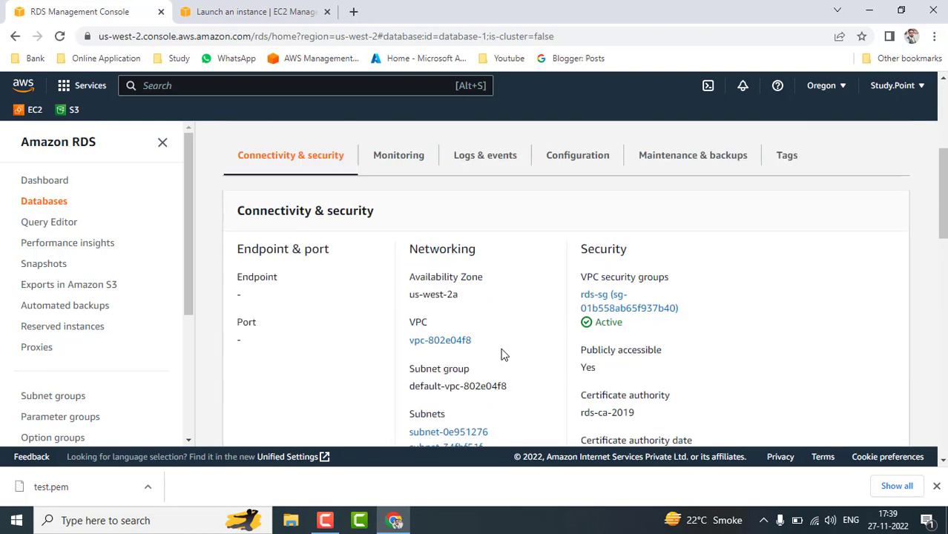
pyautogui.scroll(-5, 501, 354)
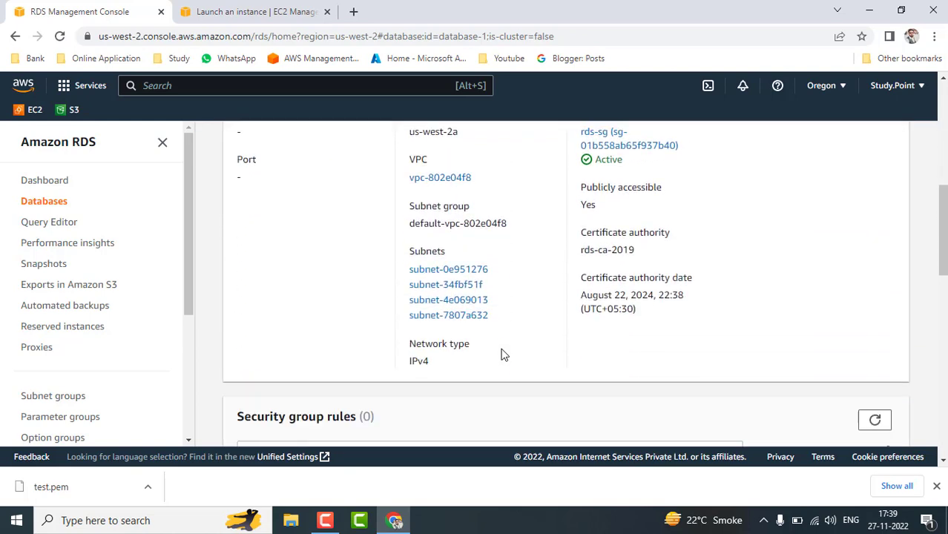
pyautogui.scroll(-1, 500, 354)
pyautogui.scroll(6, 501, 354)
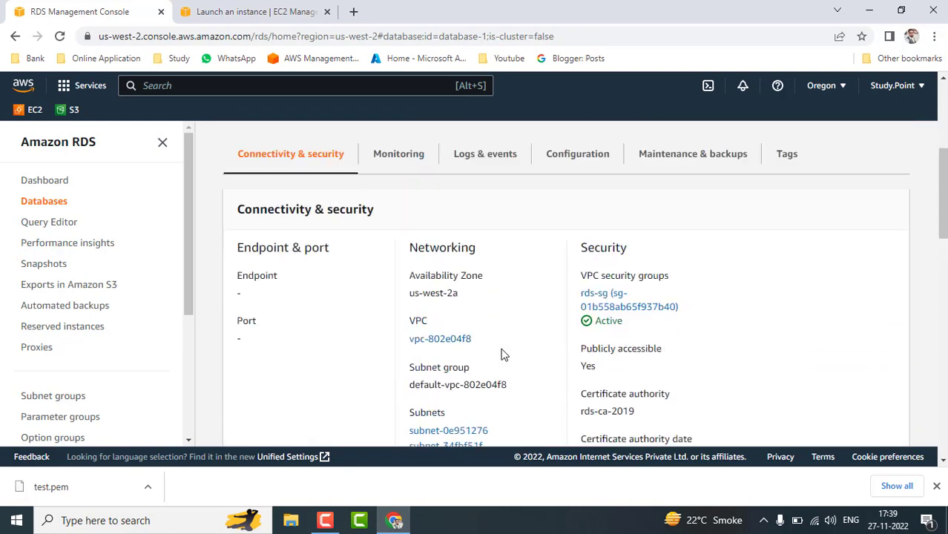
pyautogui.scroll(-4, 501, 354)
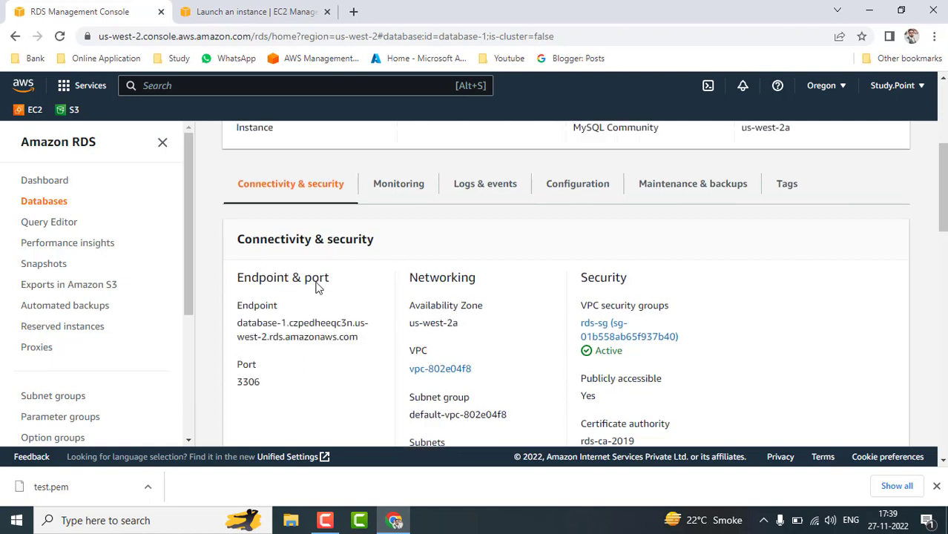
# Open the newly launched EC2 instance's details, then return to database-1's page.
pyautogui.click(281, 6)
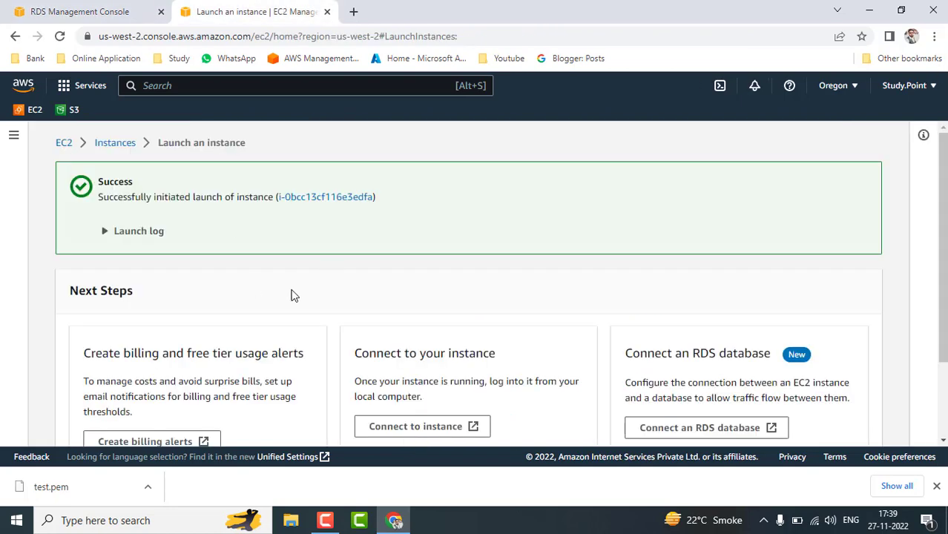
pyautogui.click(322, 199)
pyautogui.click(119, 6)
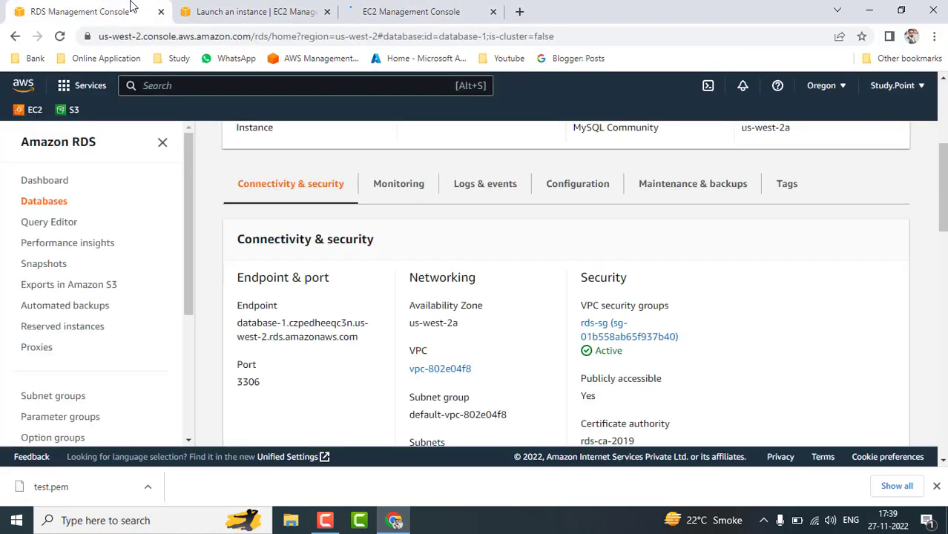
# Show rds-sg's inbound rules, its single MYSQL/Aurora rule, and dismiss the test.pem download bar.
pyautogui.click(618, 344)
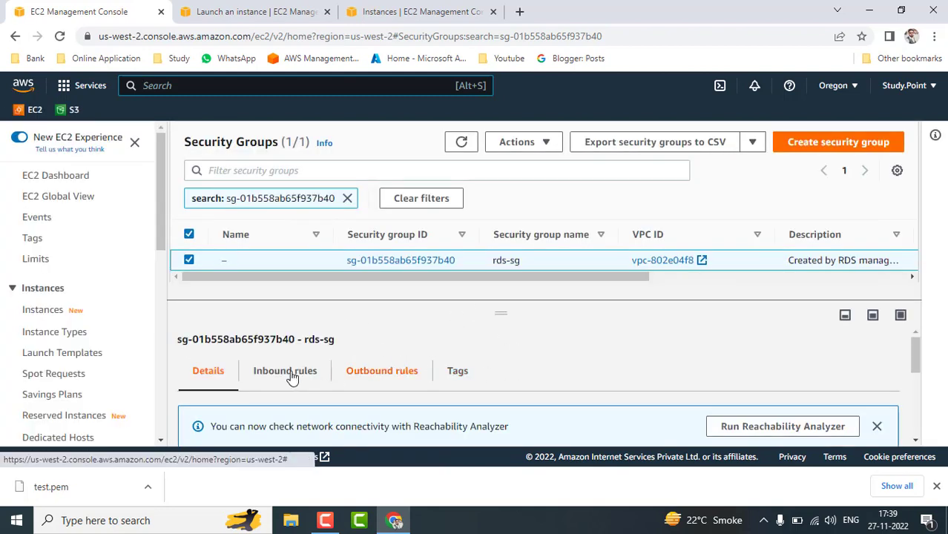
pyautogui.click(292, 378)
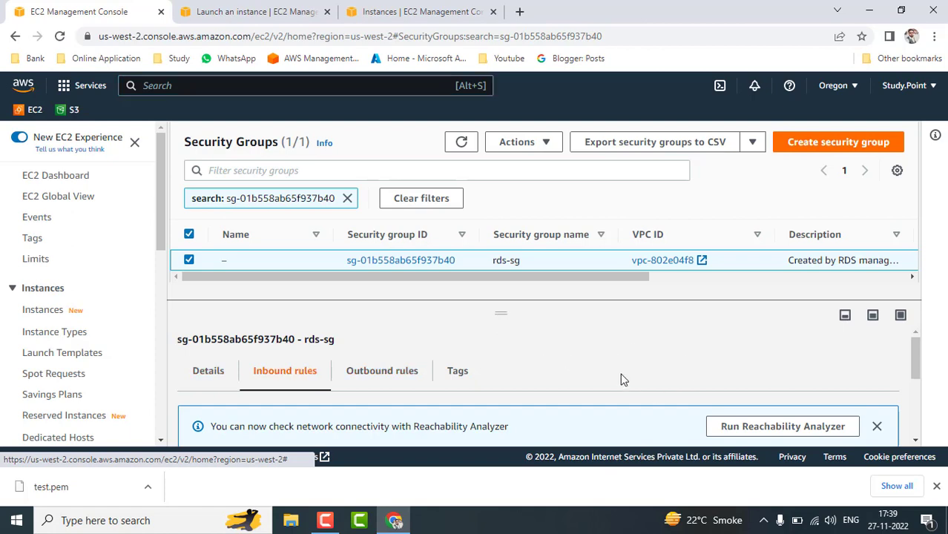
pyautogui.scroll(-2, 620, 376)
pyautogui.scroll(-1, 622, 374)
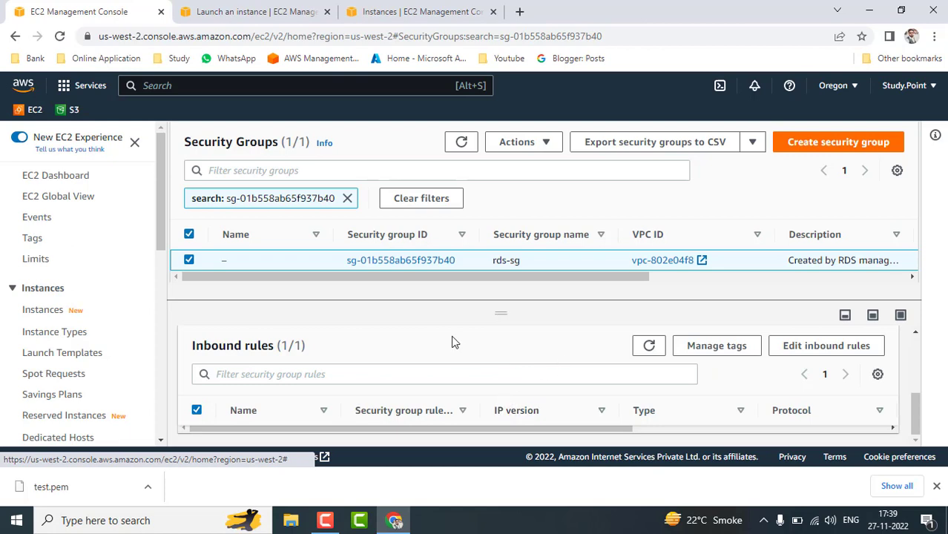
pyautogui.click(937, 486)
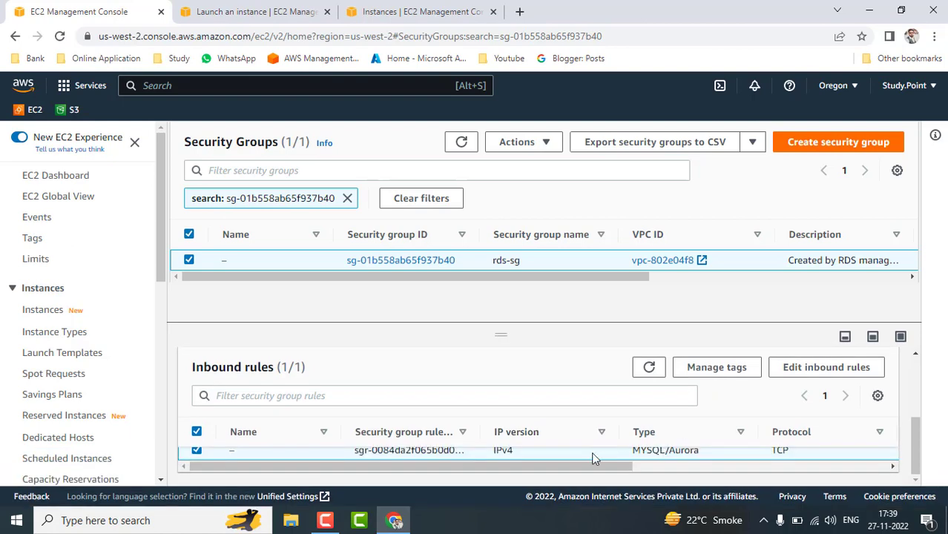
# Add an SSH rule, set SSH and MYSQL/Aurora sources to Anywhere-IPv4 (0.0.0.0/0), and save.
pyautogui.click(811, 371)
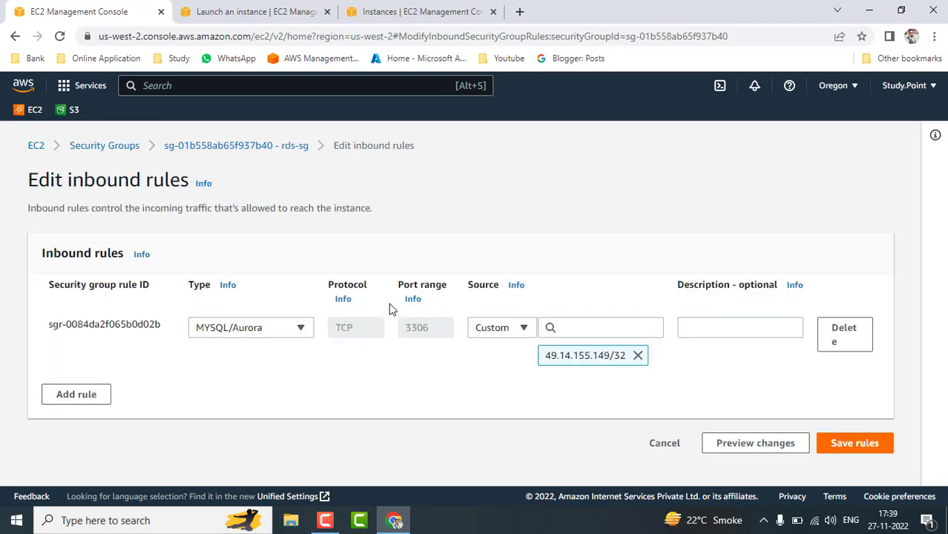
pyautogui.click(99, 395)
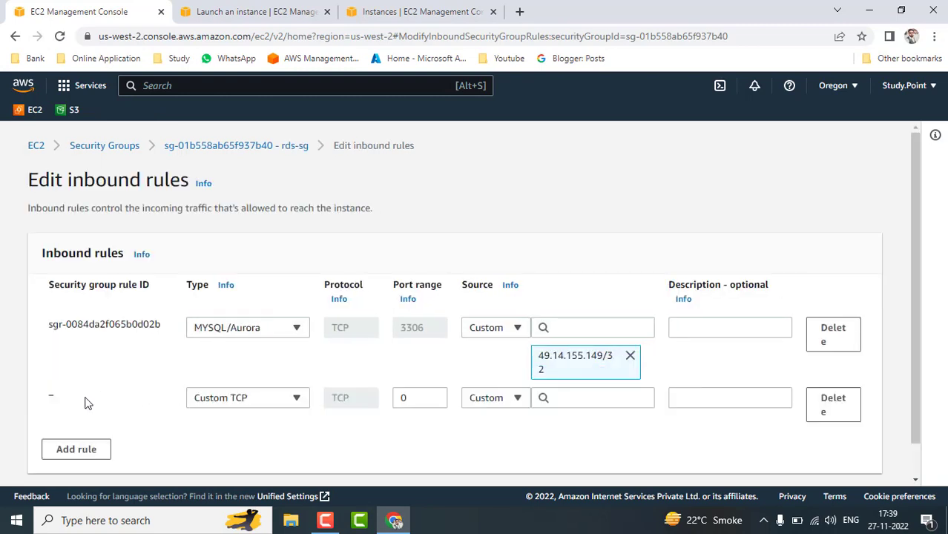
pyautogui.click(297, 397)
pyautogui.write('ssh')
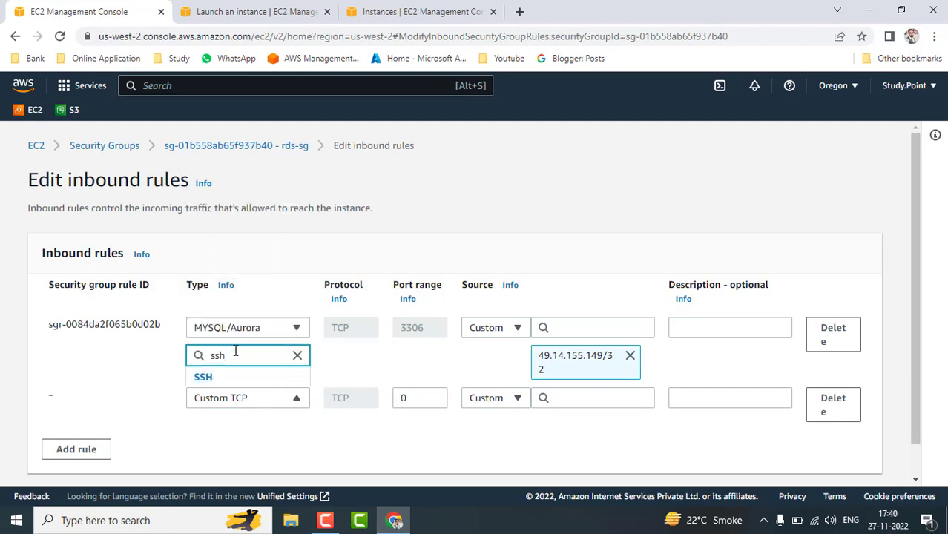
pyautogui.click(207, 377)
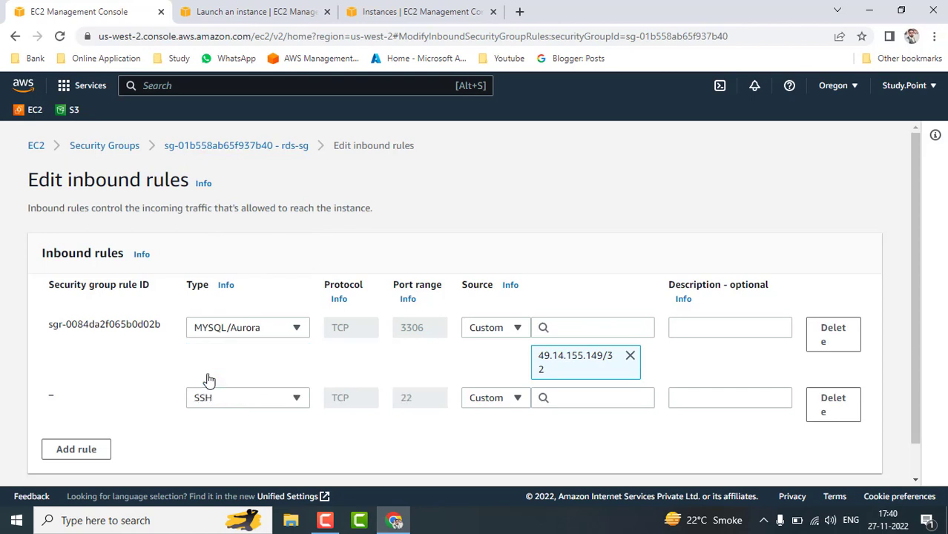
pyautogui.click(509, 401)
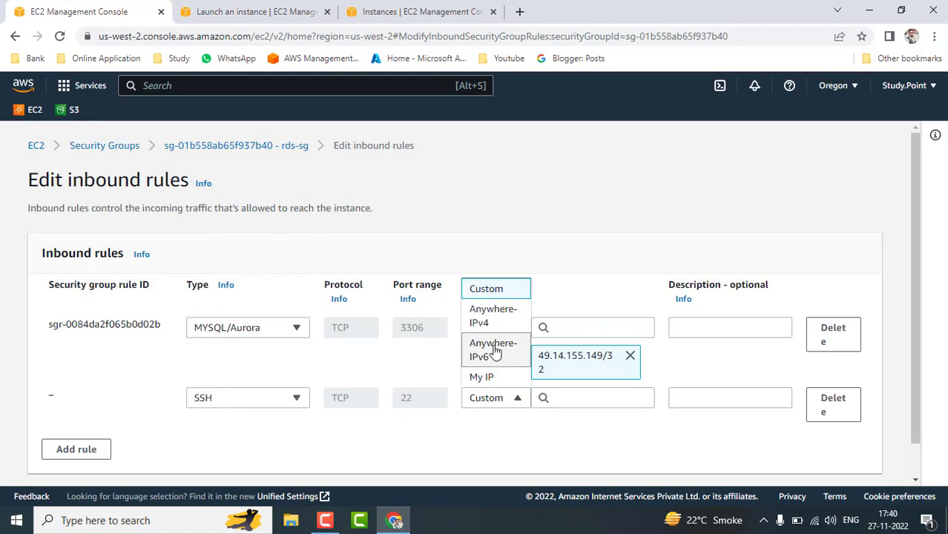
pyautogui.click(493, 317)
pyautogui.click(493, 329)
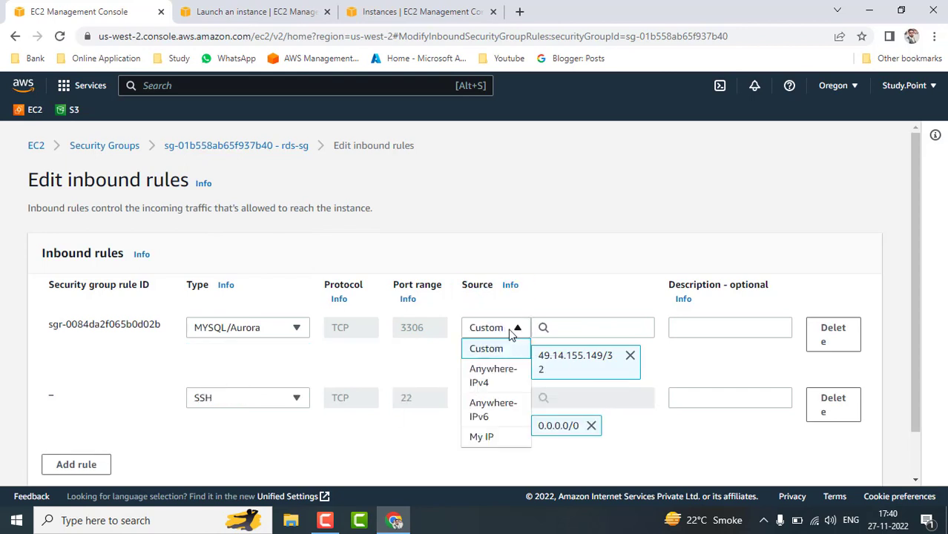
pyautogui.click(491, 375)
pyautogui.scroll(-1, 704, 427)
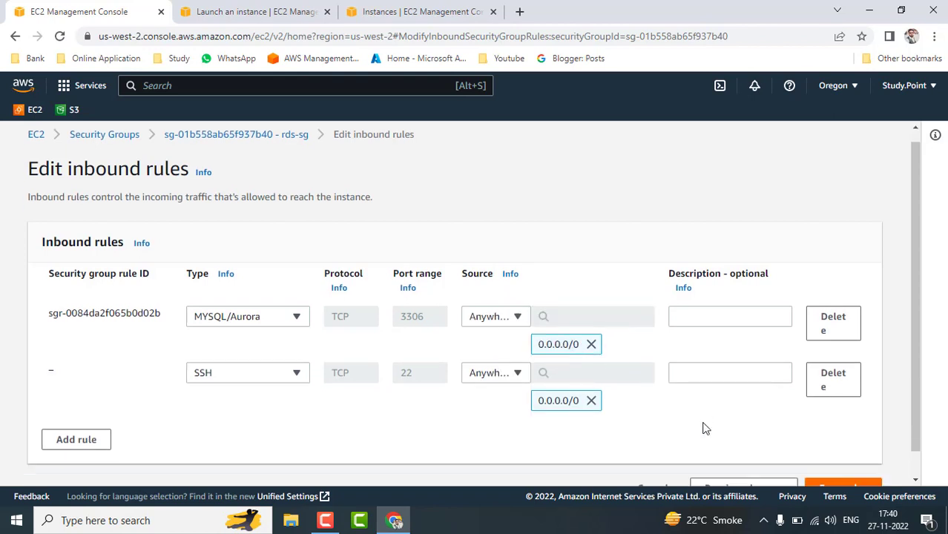
pyautogui.click(842, 462)
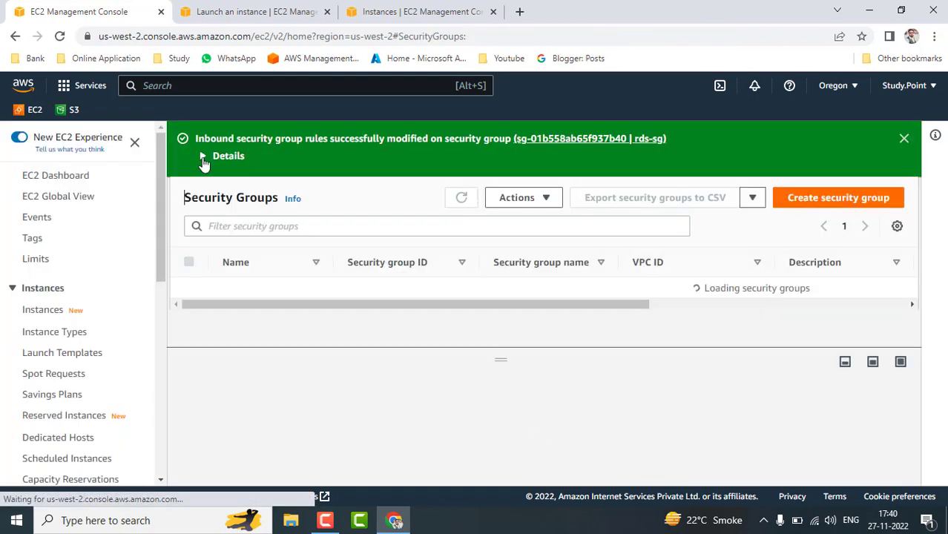
# Move across the browser tabs to the EC2 instances list showing demords.
pyautogui.click(256, 11)
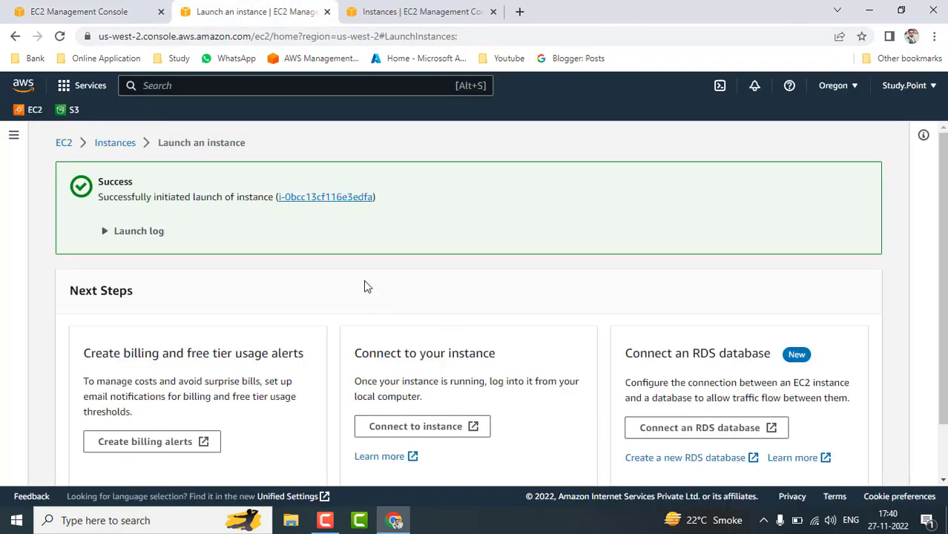
pyautogui.click(86, 10)
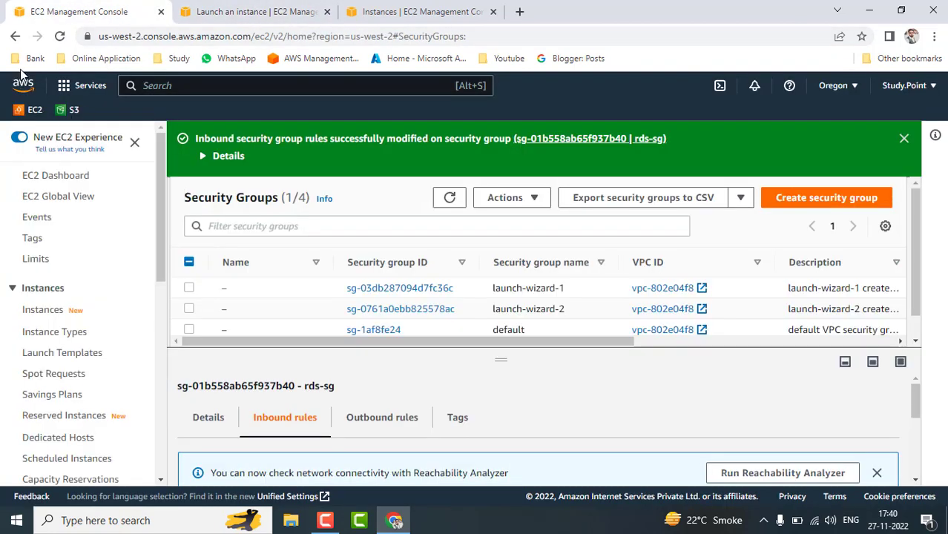
pyautogui.click(15, 36)
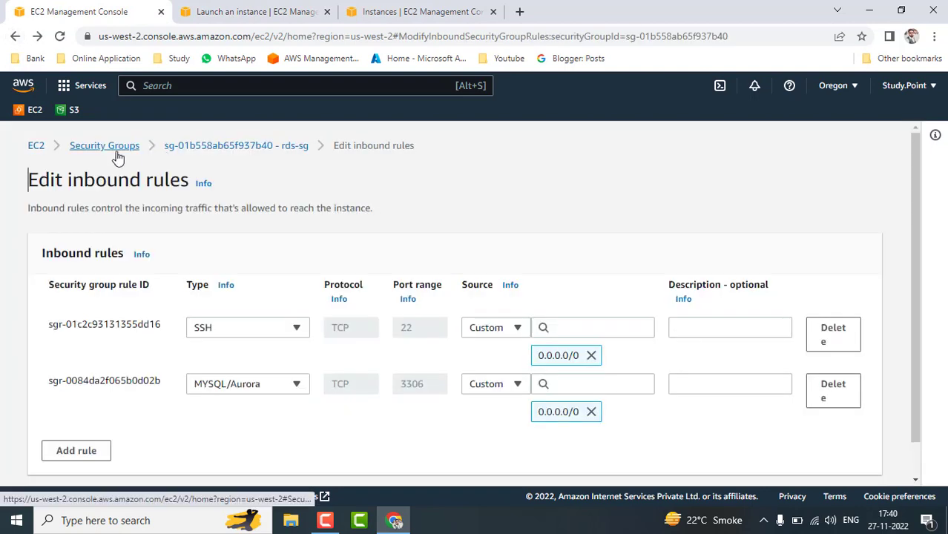
pyautogui.click(15, 35)
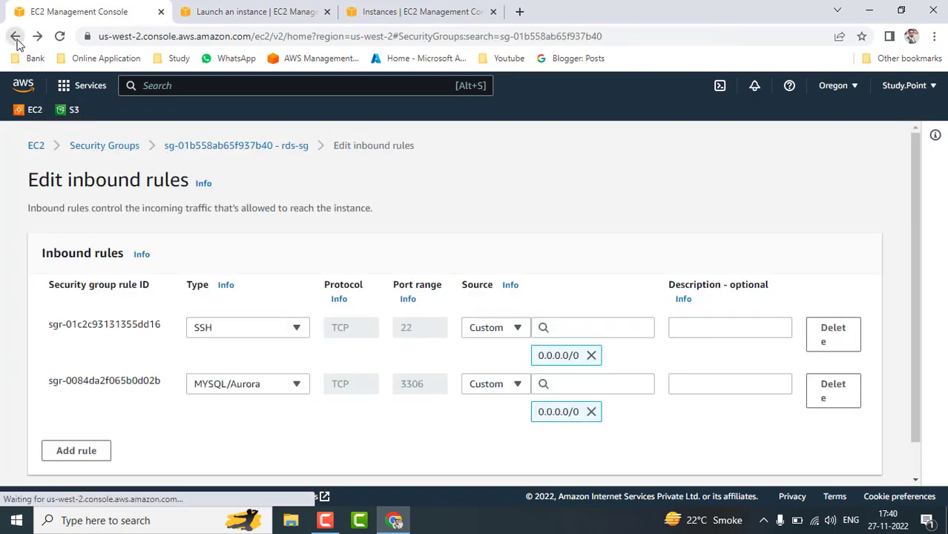
pyautogui.click(420, 11)
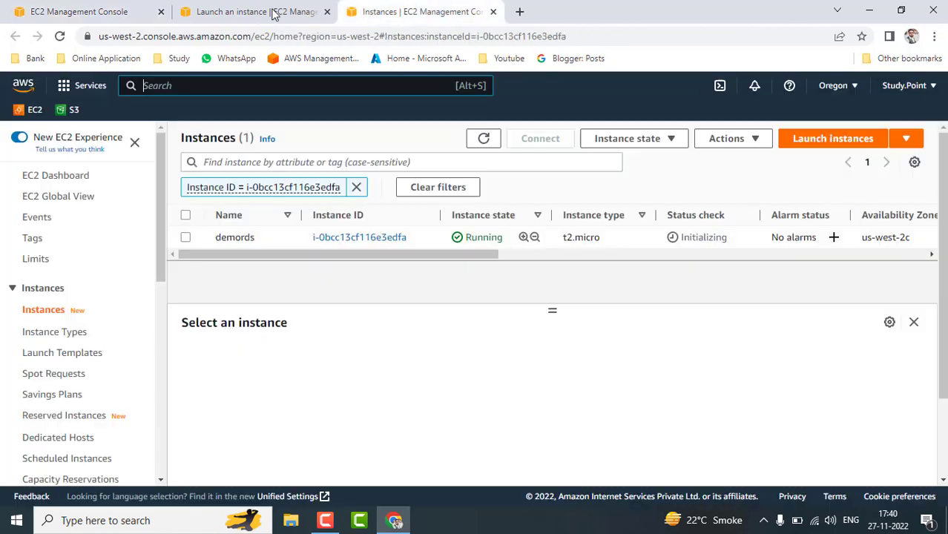
pyautogui.click(256, 11)
pyautogui.click(419, 9)
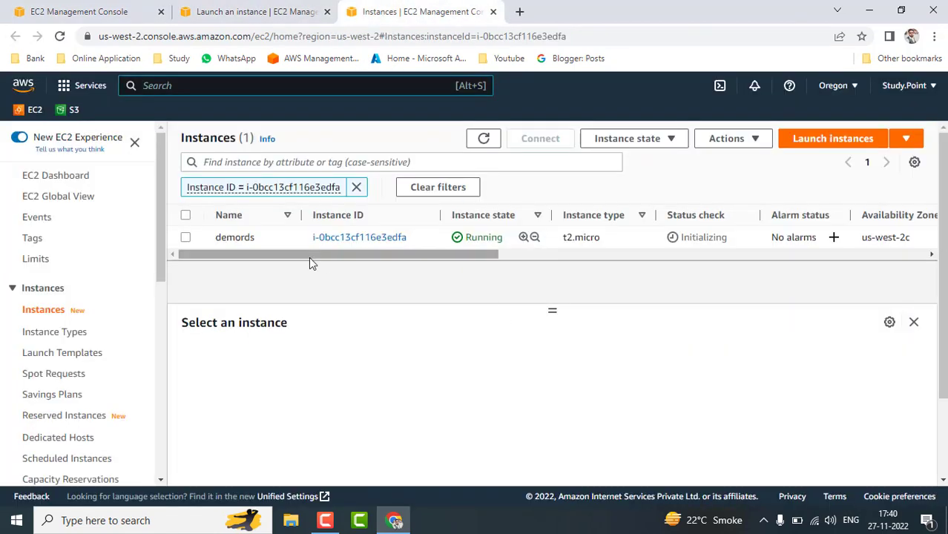
# Copy demords' public IPv4 address and refresh the list to update its status checks.
pyautogui.click(223, 239)
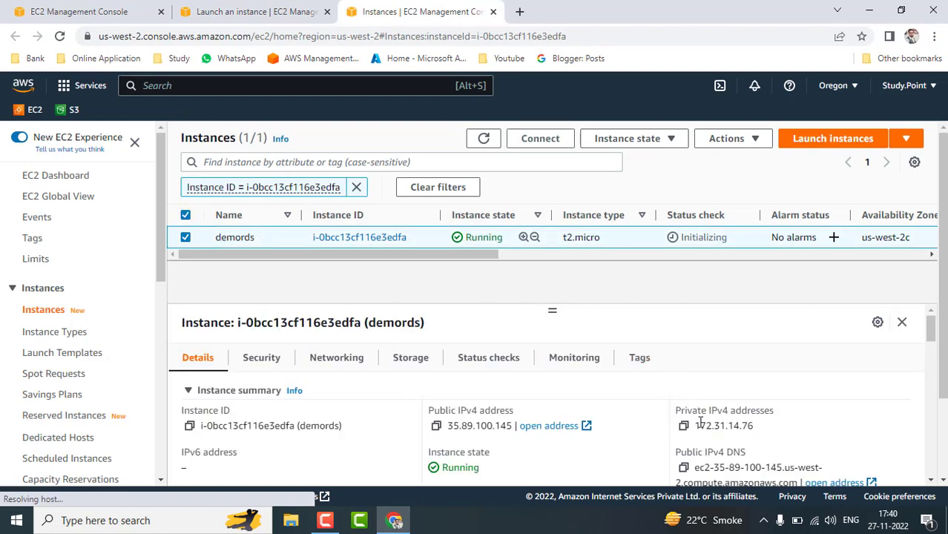
pyautogui.click(435, 428)
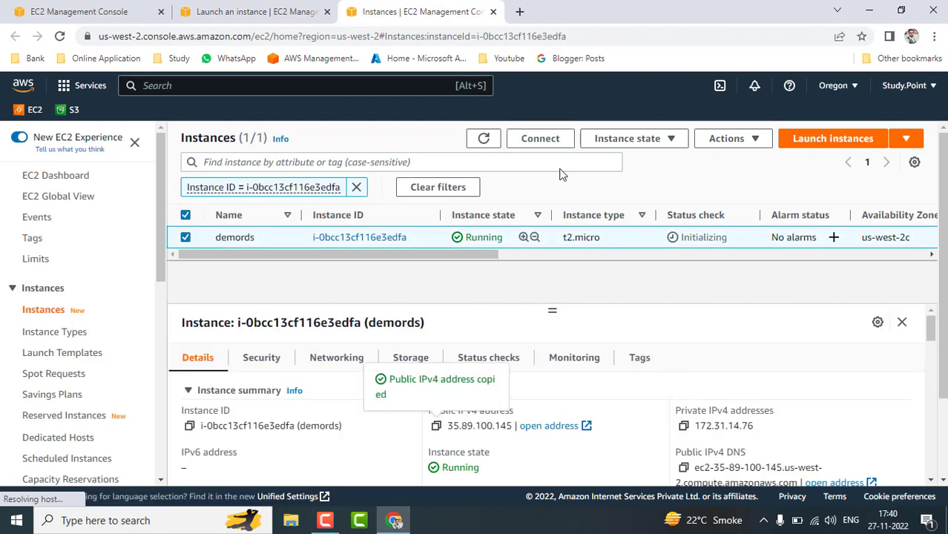
pyautogui.click(483, 138)
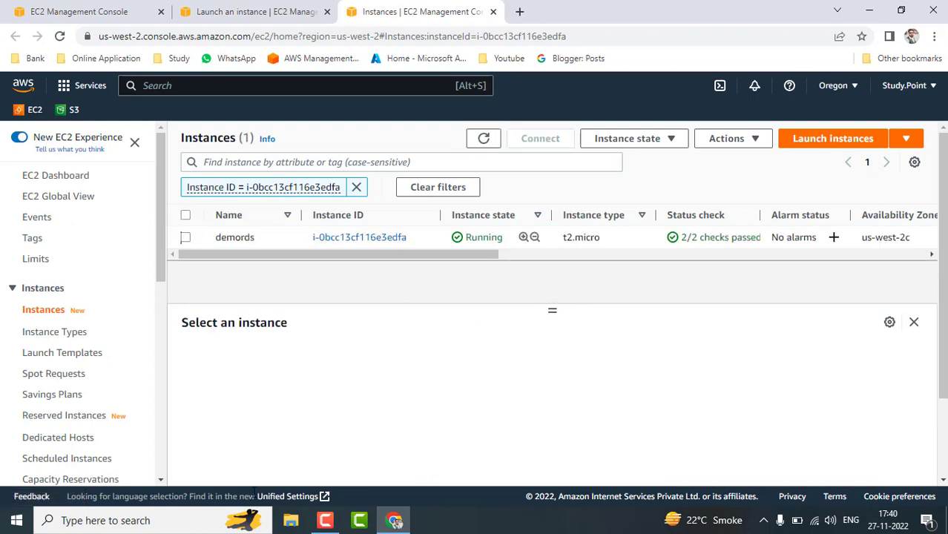
# Search for 'pu' in Windows search, then switch to File Explorer.
pyautogui.click(63, 520)
pyautogui.write('p')
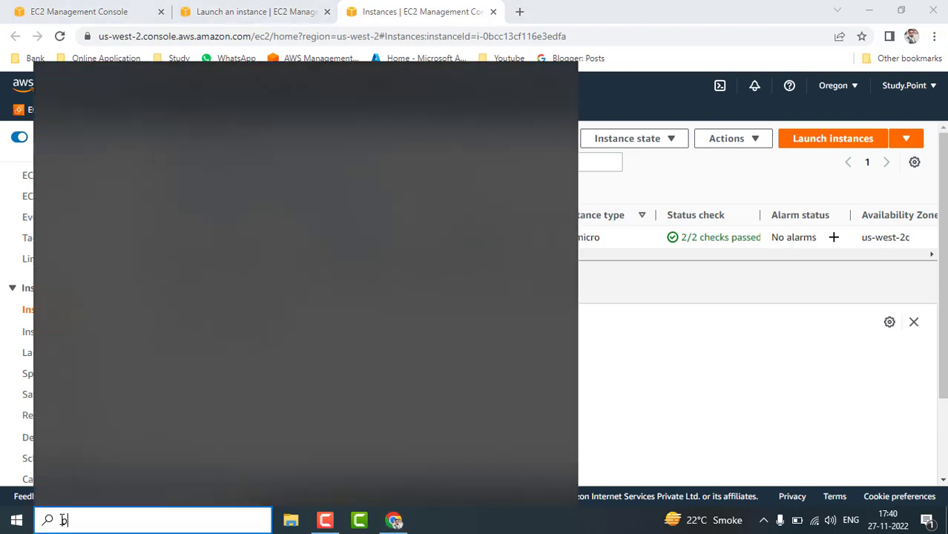
pyautogui.write('ut')
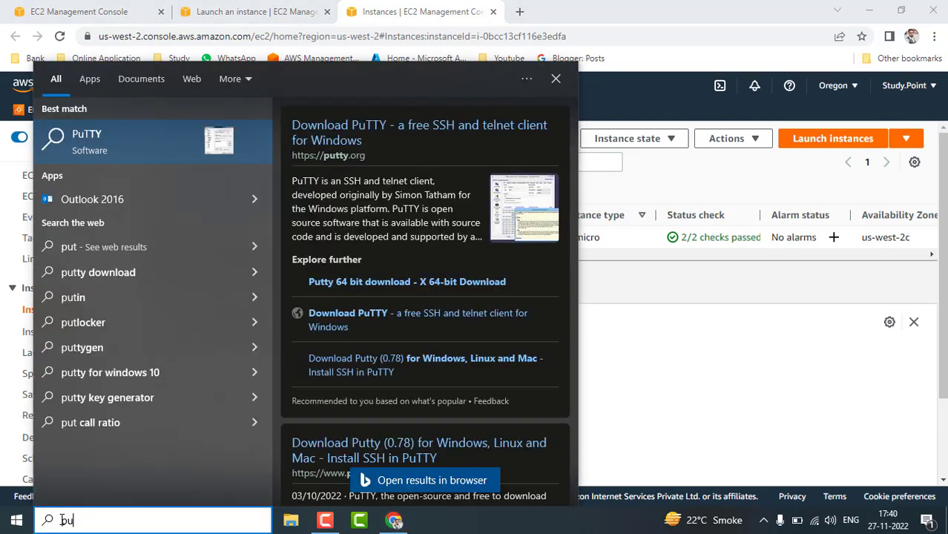
pyautogui.press('BackSpace')
pyautogui.press('BackSpace')
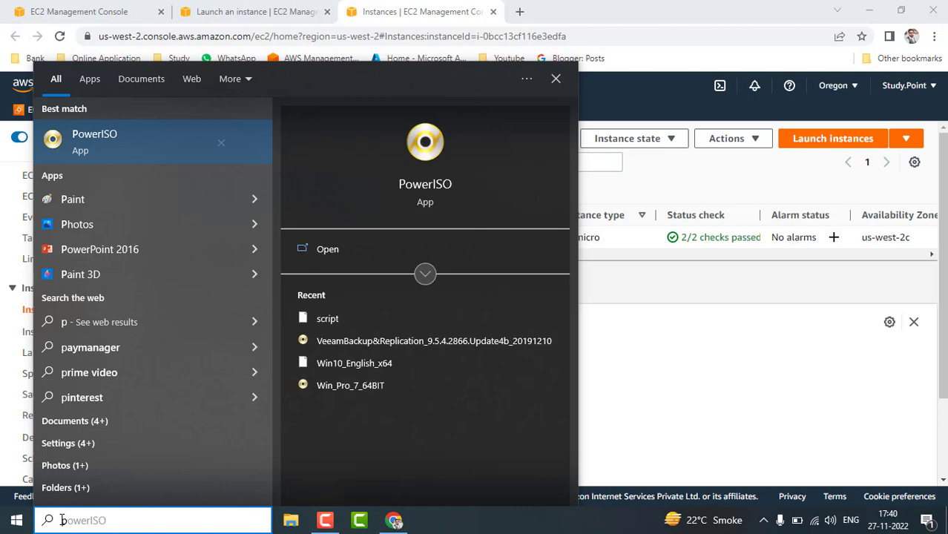
pyautogui.write('u')
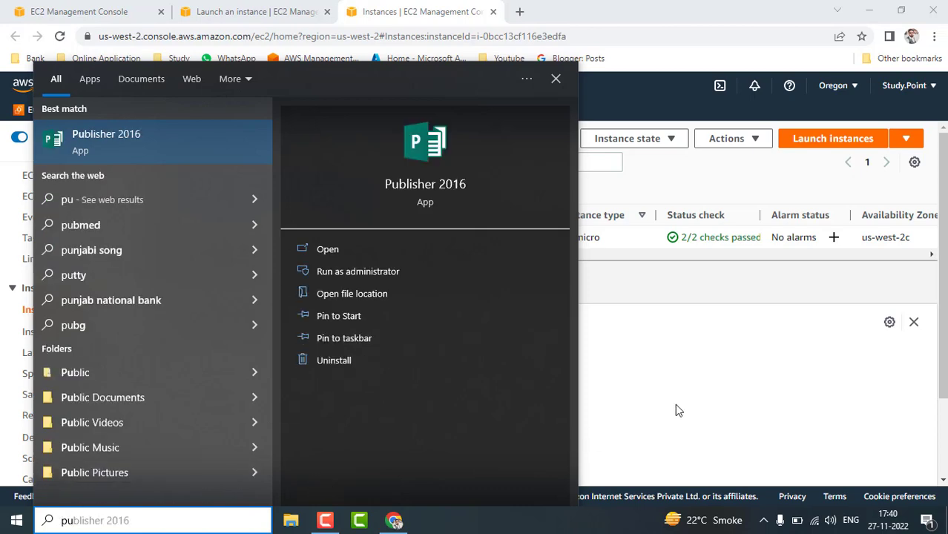
pyautogui.click(675, 404)
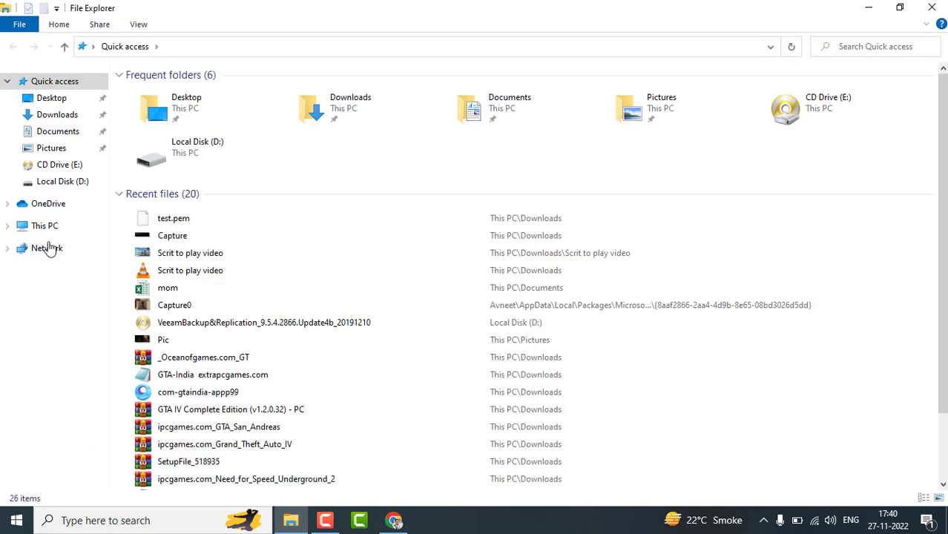
# Open Local Disk (D:) under This PC and select the putty-64bit-0.70-installer file.
pyautogui.click(78, 228)
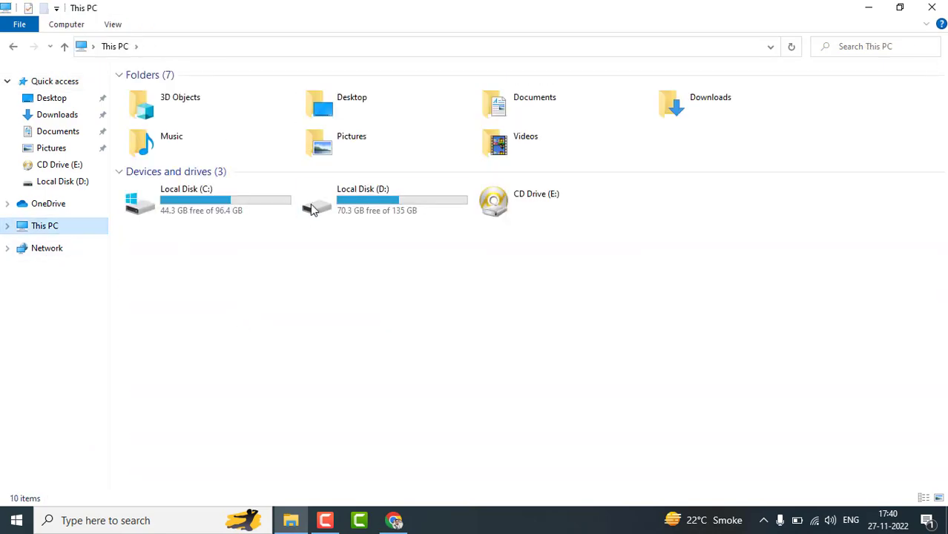
pyautogui.click(384, 210)
pyautogui.doubleClick(384, 210)
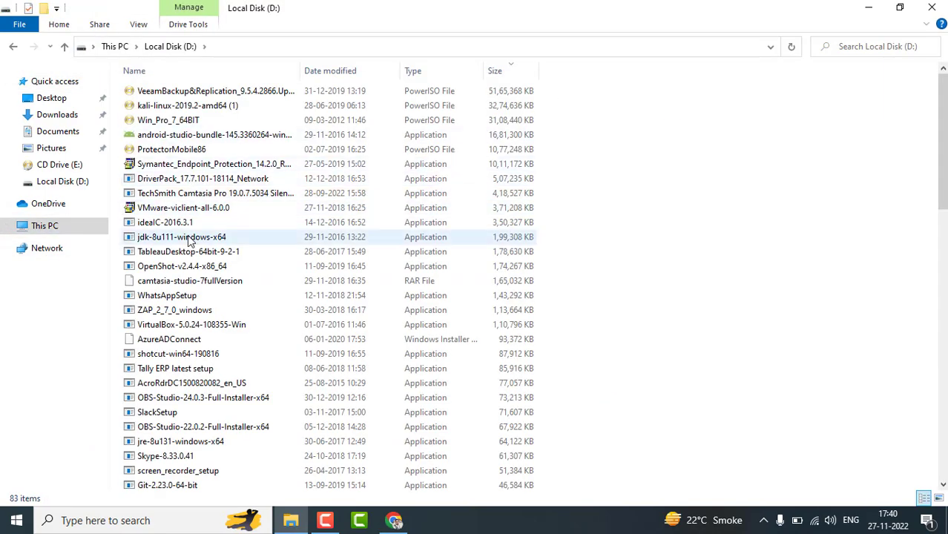
pyautogui.scroll(-10, 189, 240)
pyautogui.click(182, 86)
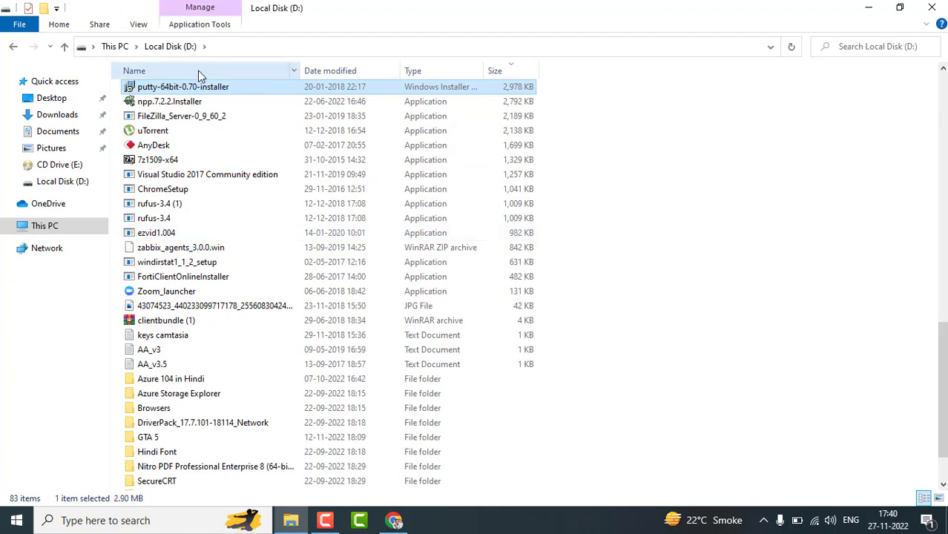
# Install PuTTY 0.70 with the default folder and features, then search 'pu' for its tools.
pyautogui.doubleClick(180, 89)
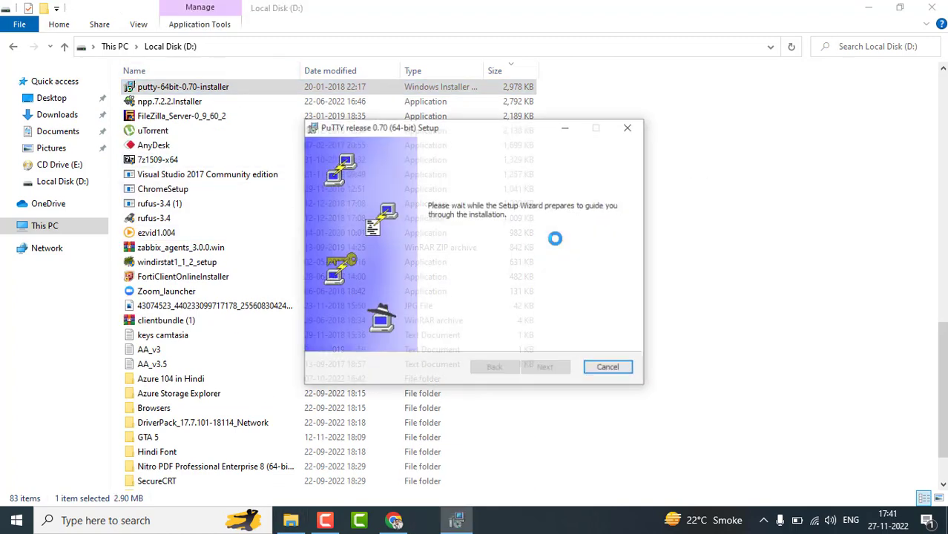
pyautogui.click(544, 369)
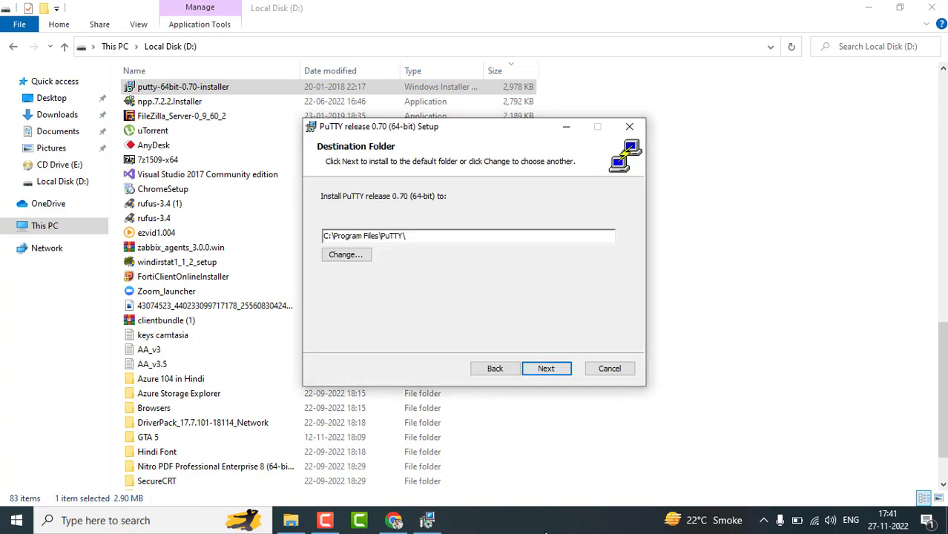
pyautogui.click(544, 369)
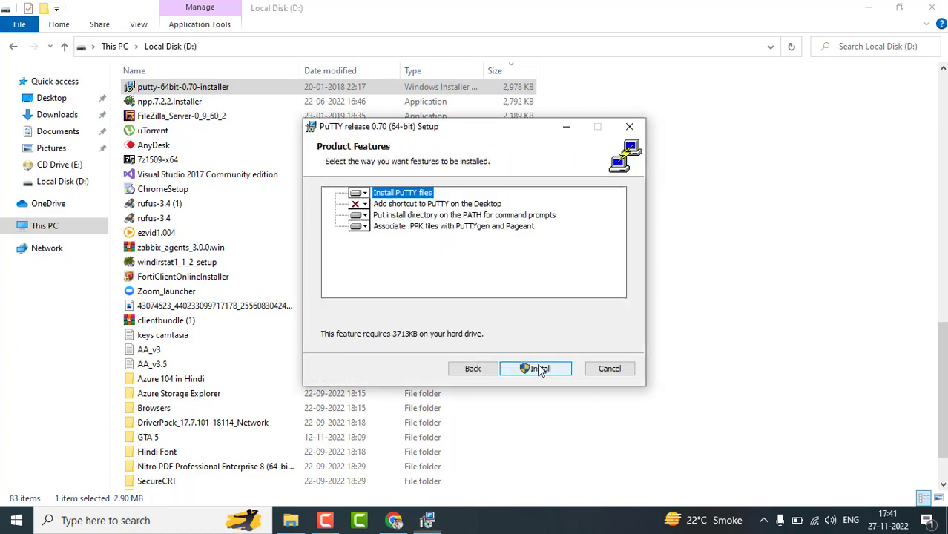
pyautogui.click(540, 369)
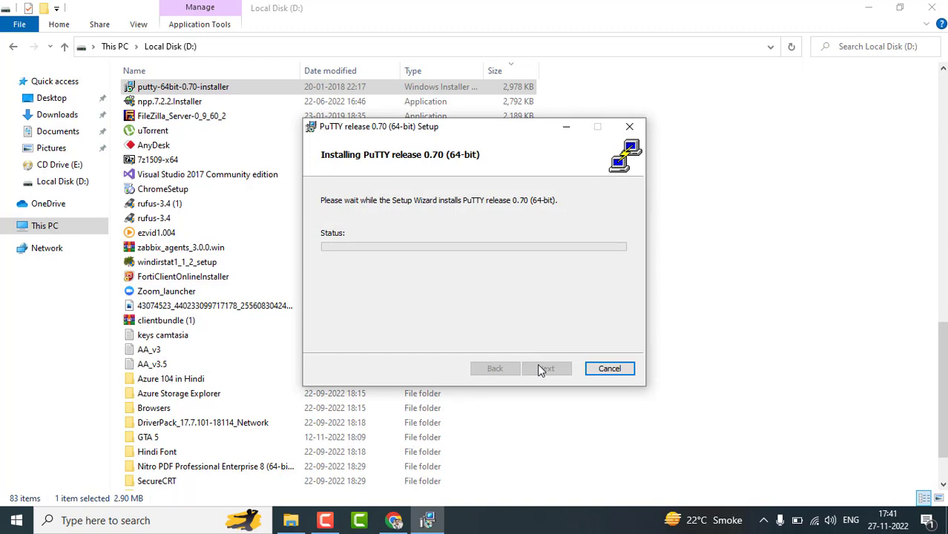
pyautogui.click(525, 522)
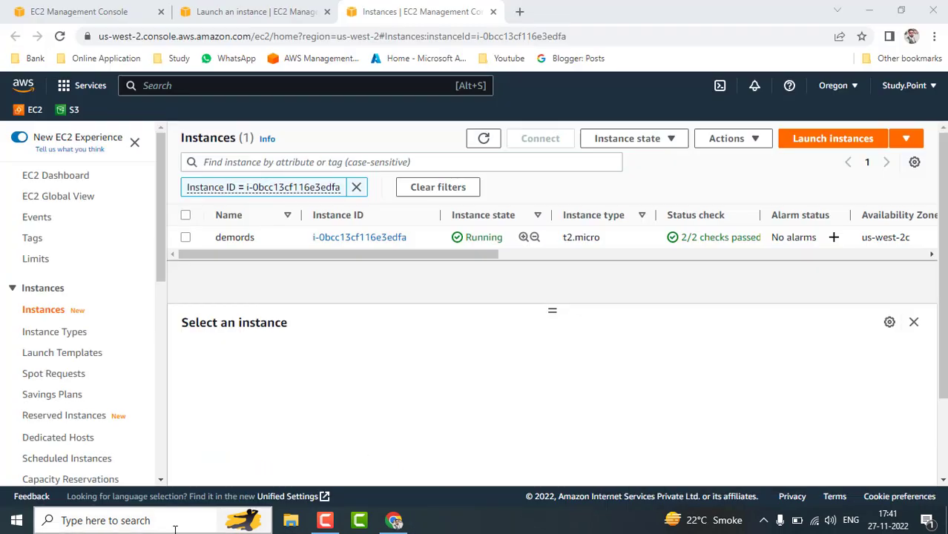
pyautogui.click(175, 528)
pyautogui.write('pu')
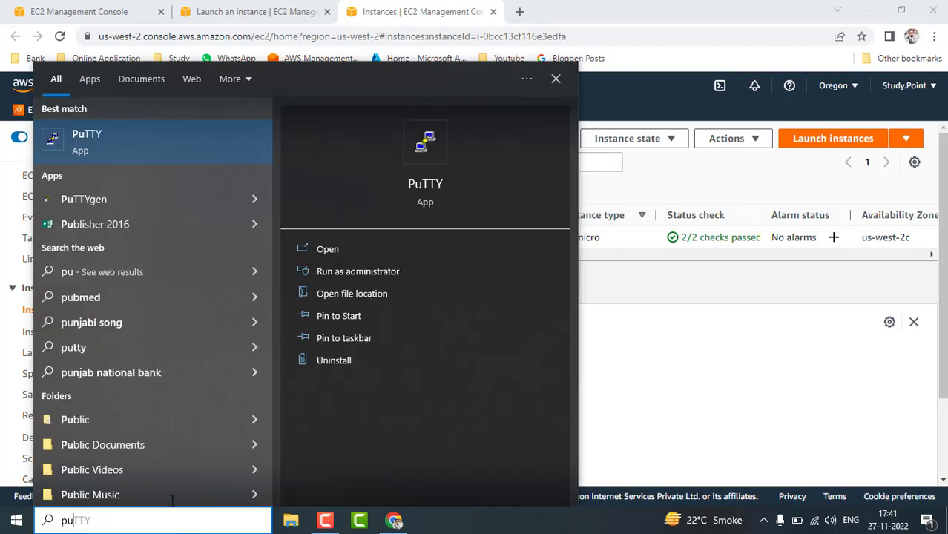
# Launch PuTTYgen, browse for a key to load, and set the file filter to All Files.
pyautogui.click(136, 195)
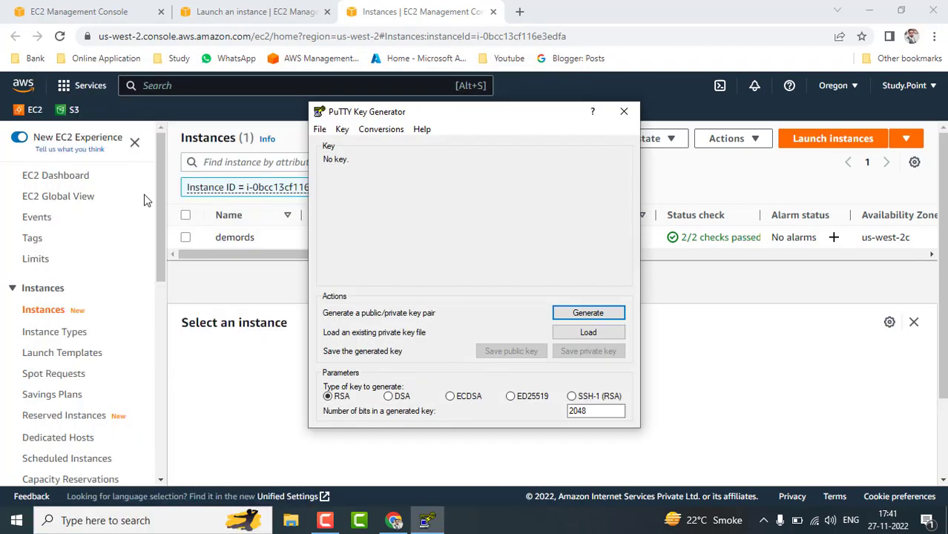
pyautogui.click(578, 335)
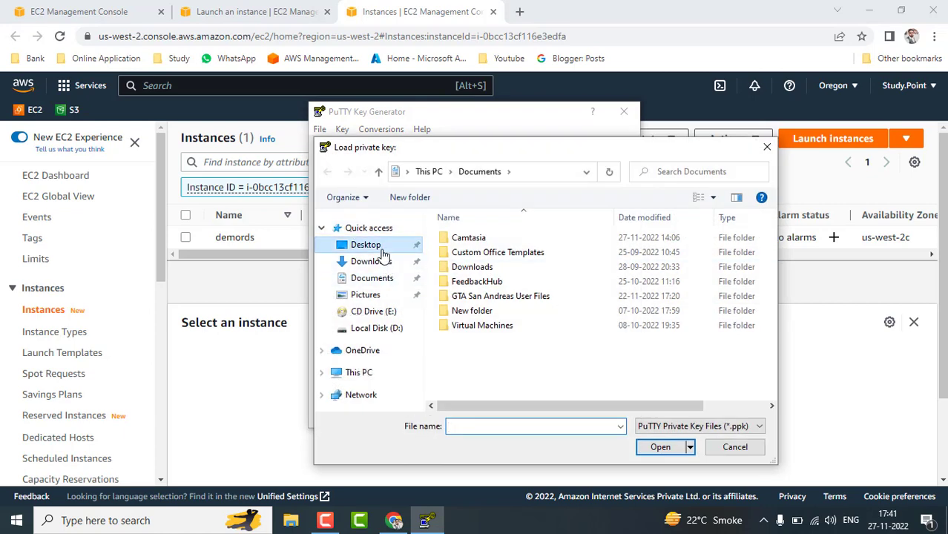
pyautogui.click(379, 249)
pyautogui.click(375, 262)
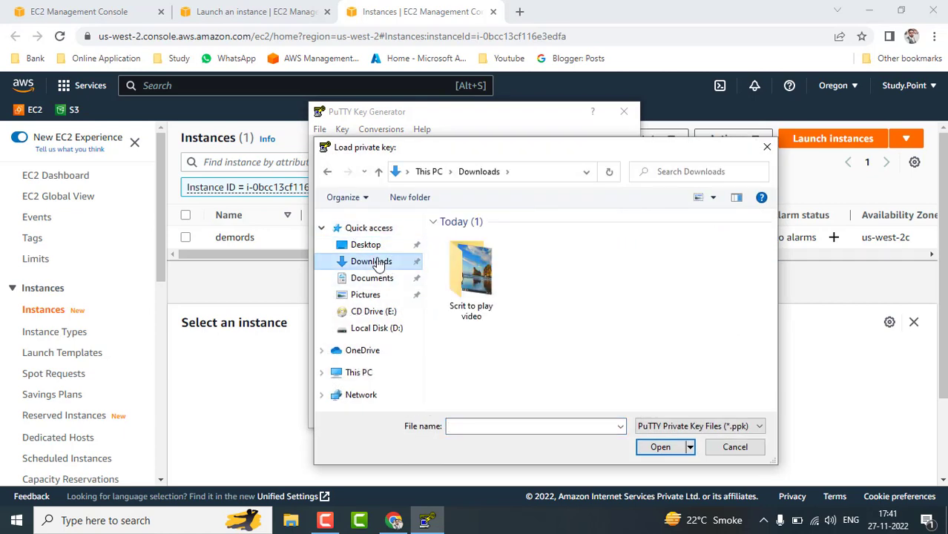
pyautogui.click(375, 280)
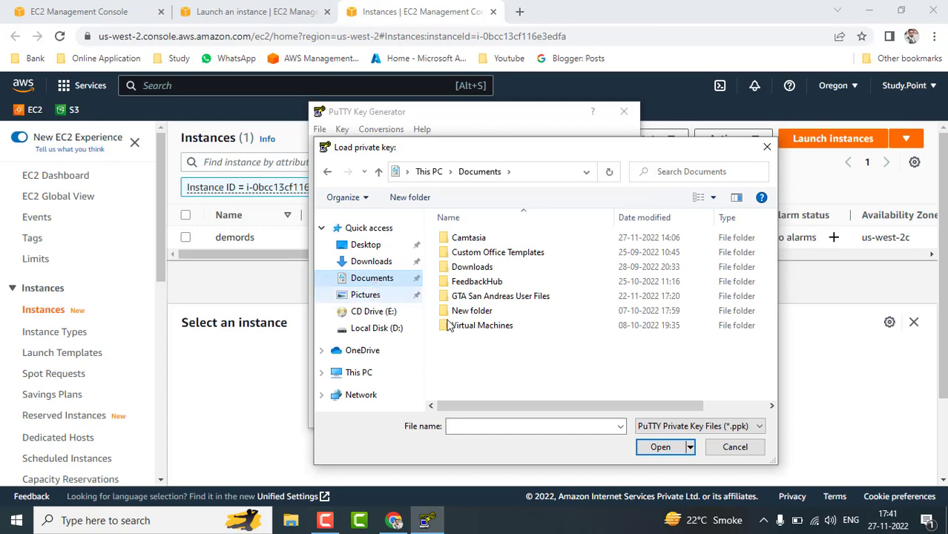
pyautogui.click(678, 428)
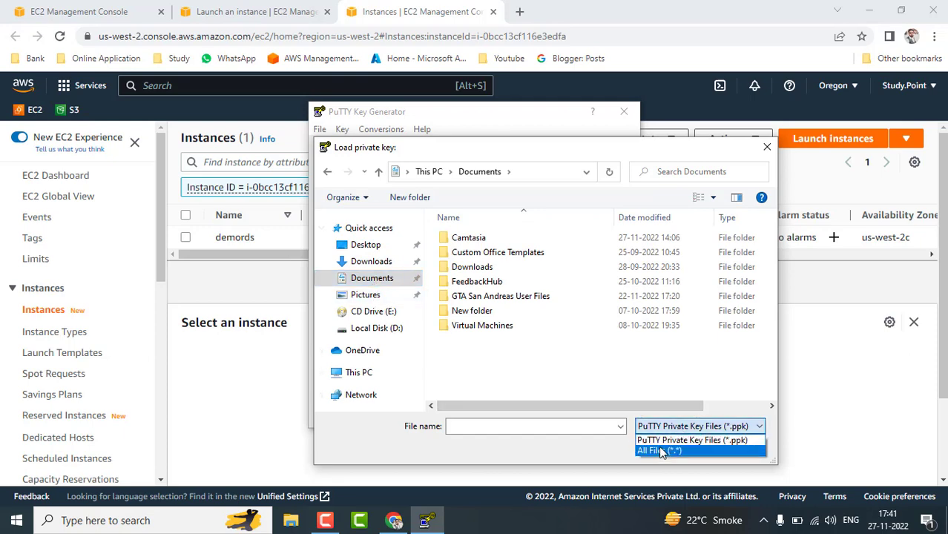
pyautogui.click(662, 452)
pyautogui.scroll(-1, 514, 355)
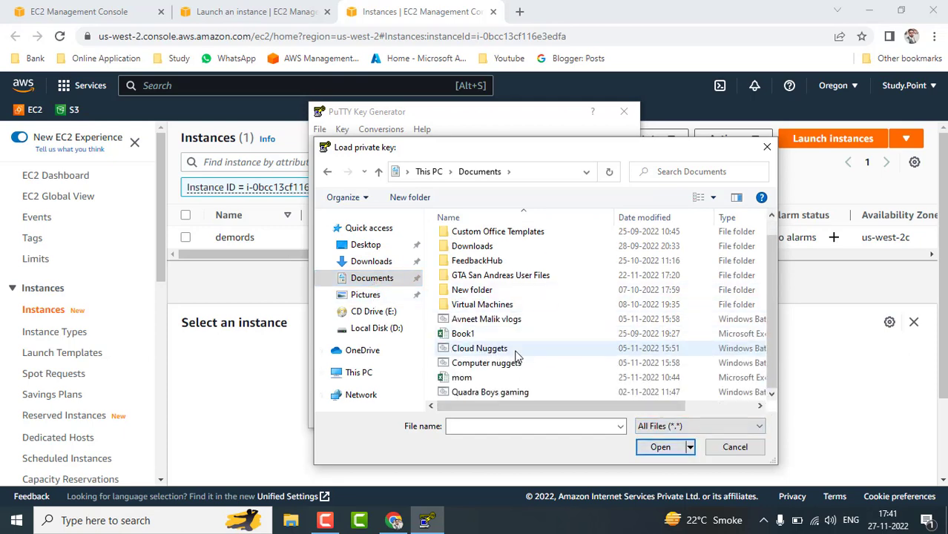
pyautogui.scroll(1, 517, 357)
# Load test.pem from Downloads into PuTTYgen and acknowledge the import notice.
pyautogui.click(365, 244)
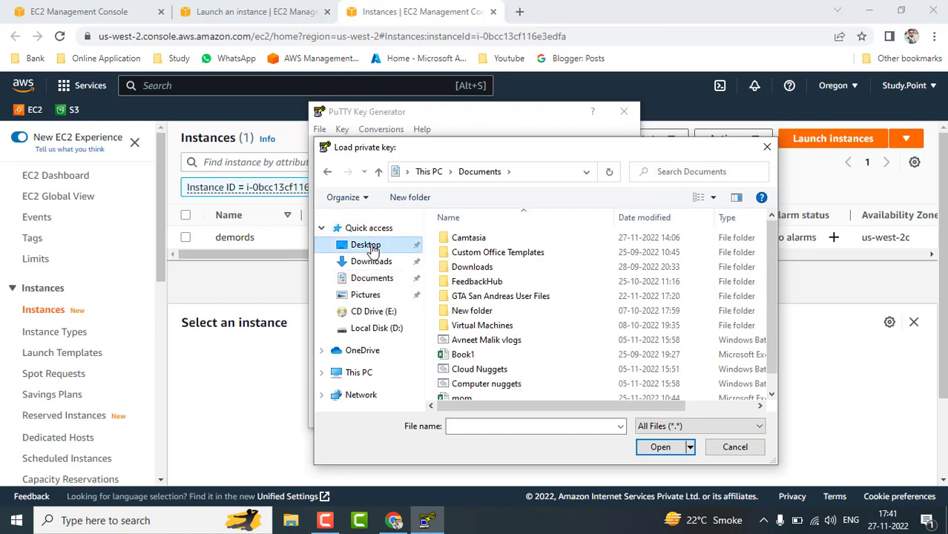
pyautogui.scroll(-4, 565, 314)
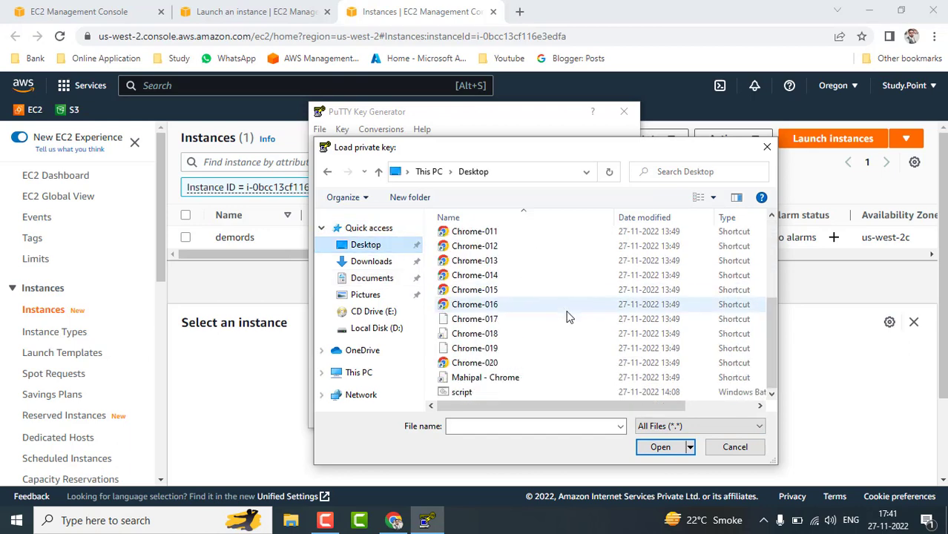
pyautogui.click(367, 264)
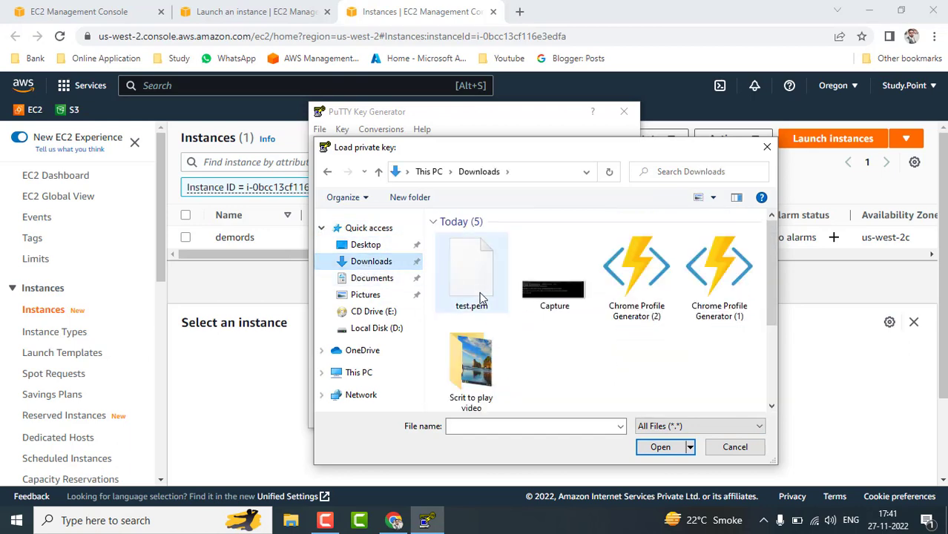
pyautogui.click(482, 300)
pyautogui.click(660, 447)
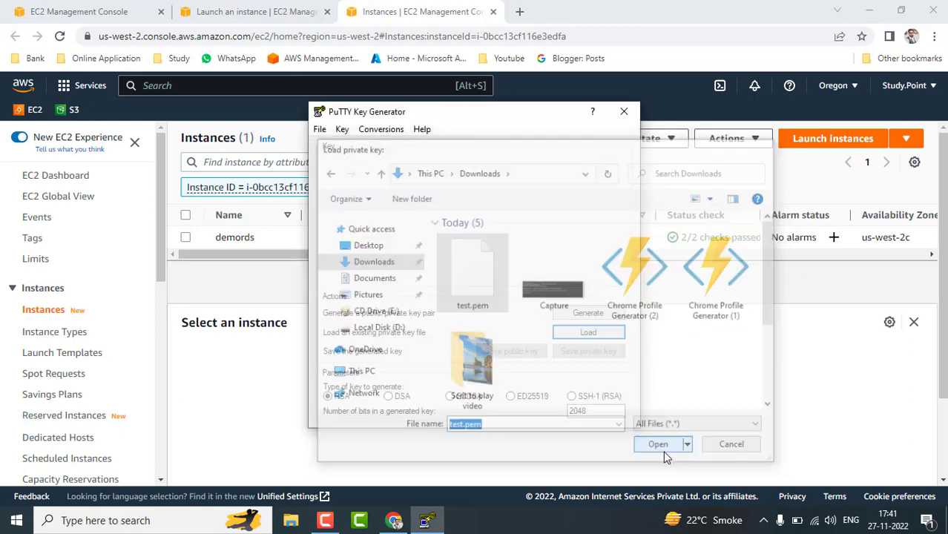
pyautogui.click(558, 322)
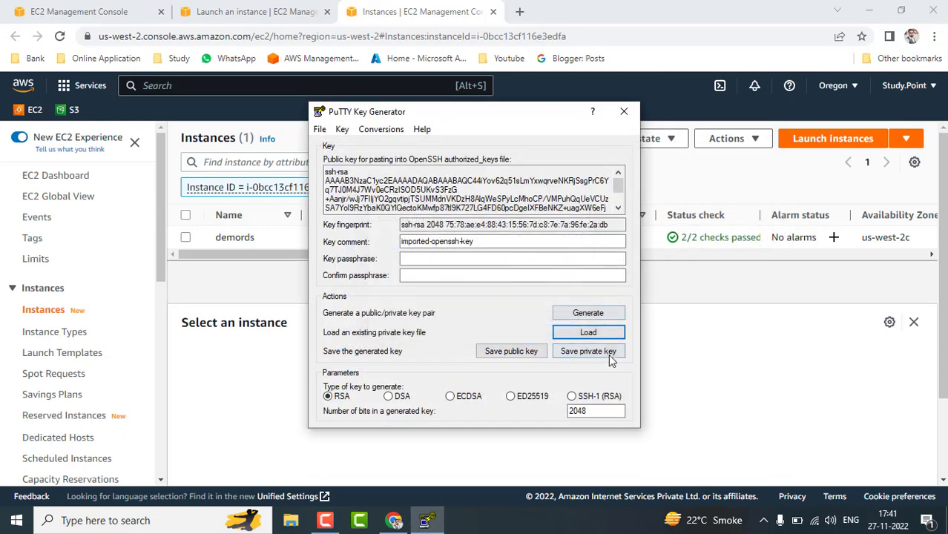
# Save the key without a passphrase as test1 in Downloads, then close PuTTYgen.
pyautogui.click(604, 352)
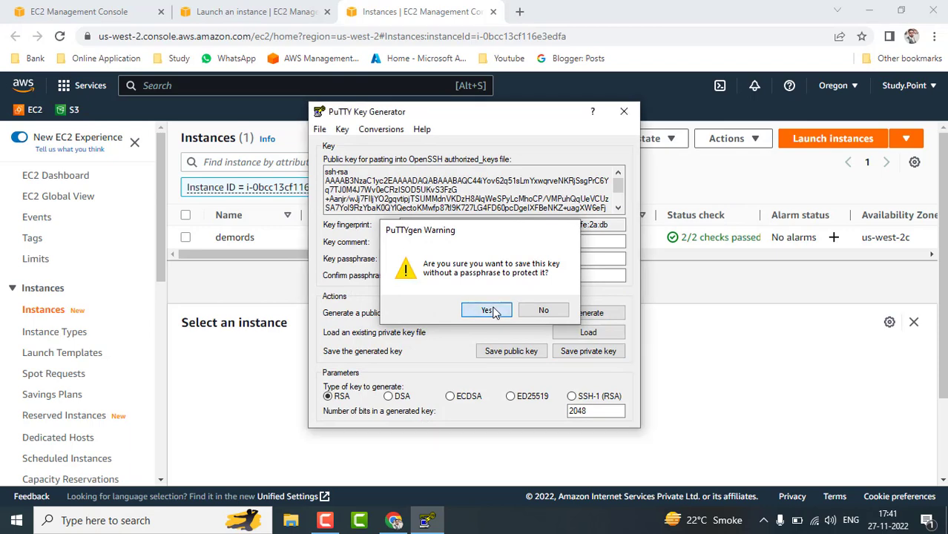
pyautogui.click(493, 311)
pyautogui.click(364, 264)
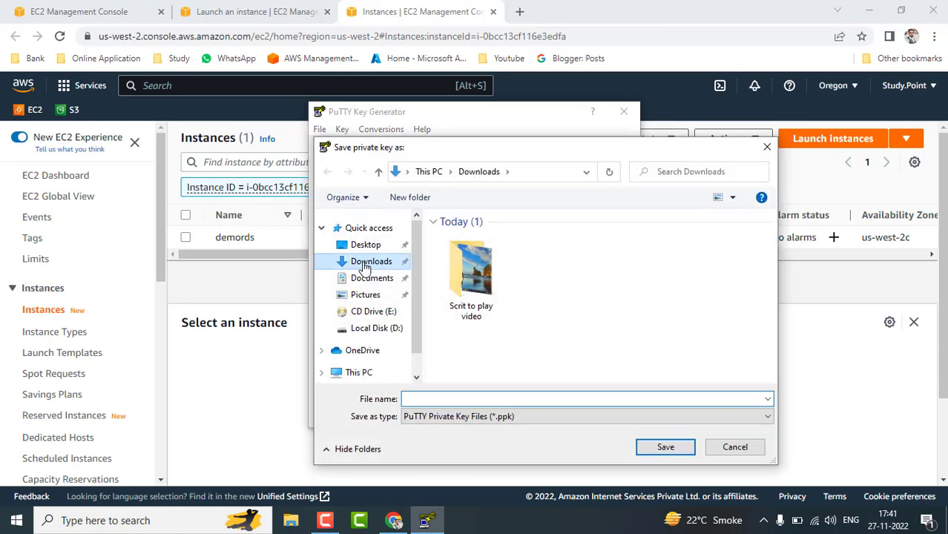
pyautogui.click(586, 398)
pyautogui.write('test1')
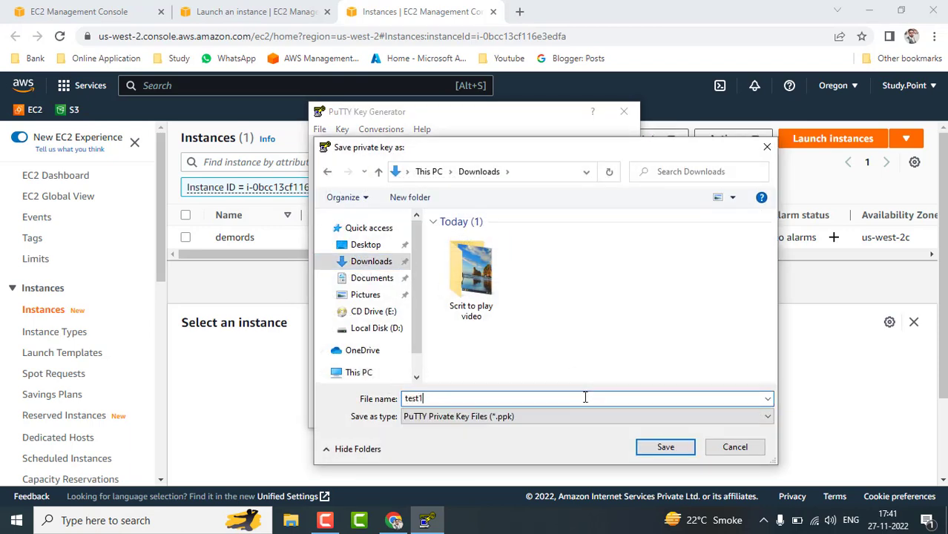
pyautogui.click(667, 448)
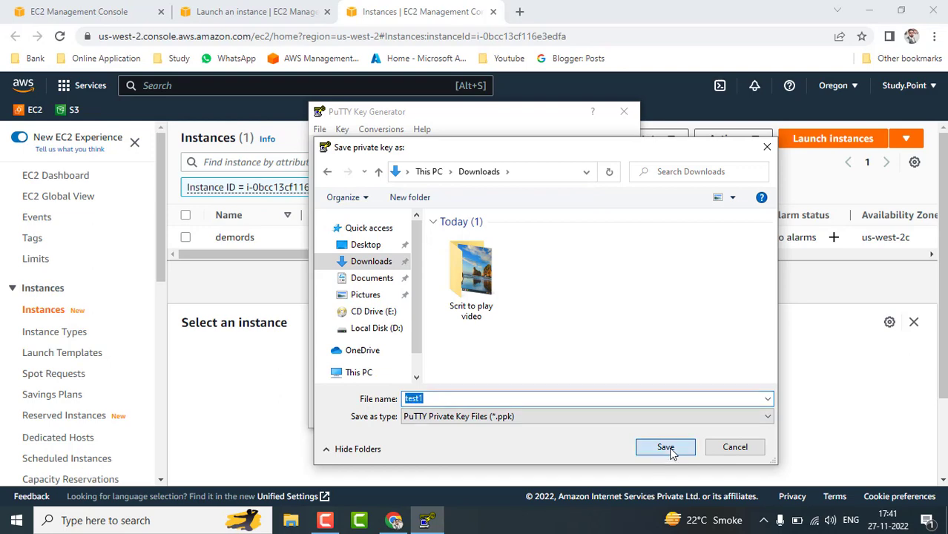
pyautogui.click(624, 111)
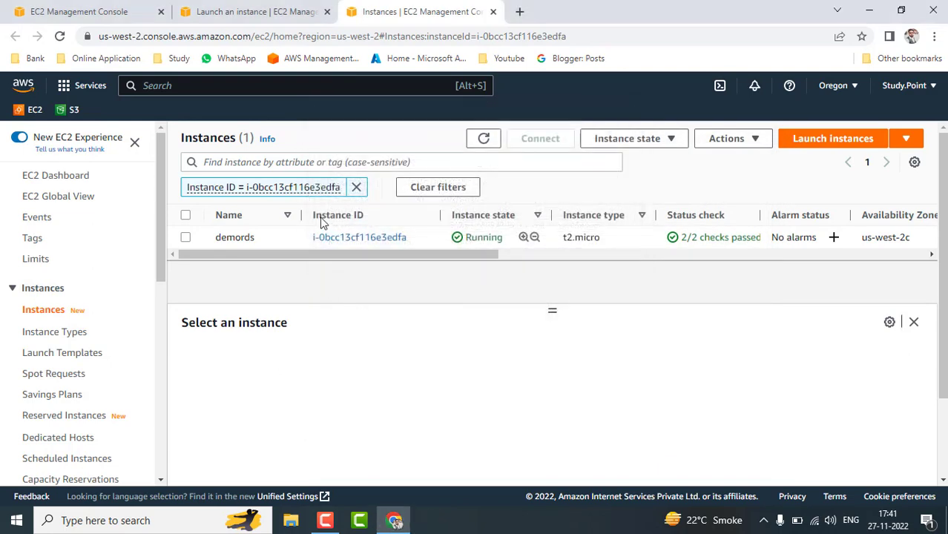
# Copy demords' public IPv4 and paste it as the Host Name in a new PuTTY window.
pyautogui.click(211, 240)
pyautogui.click(436, 426)
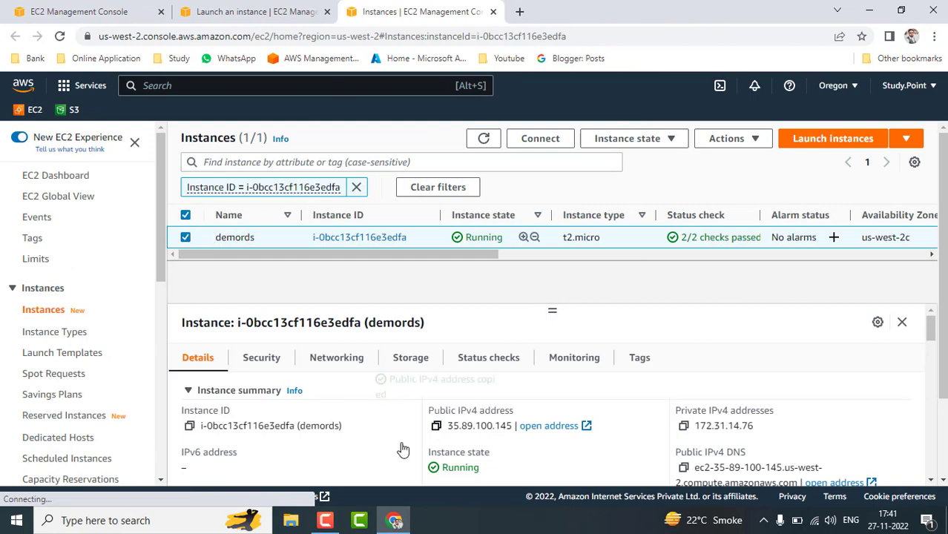
pyautogui.click(191, 520)
pyautogui.write('put')
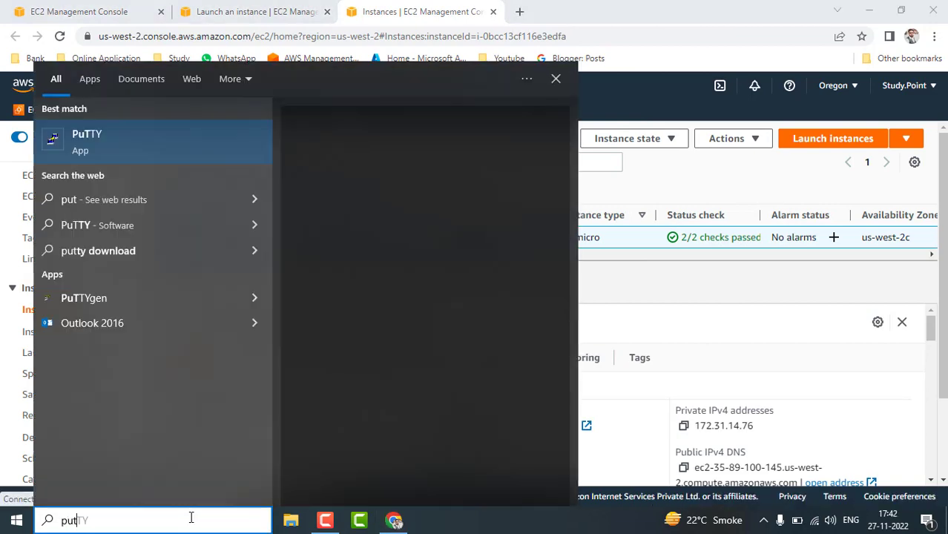
pyautogui.click(106, 139)
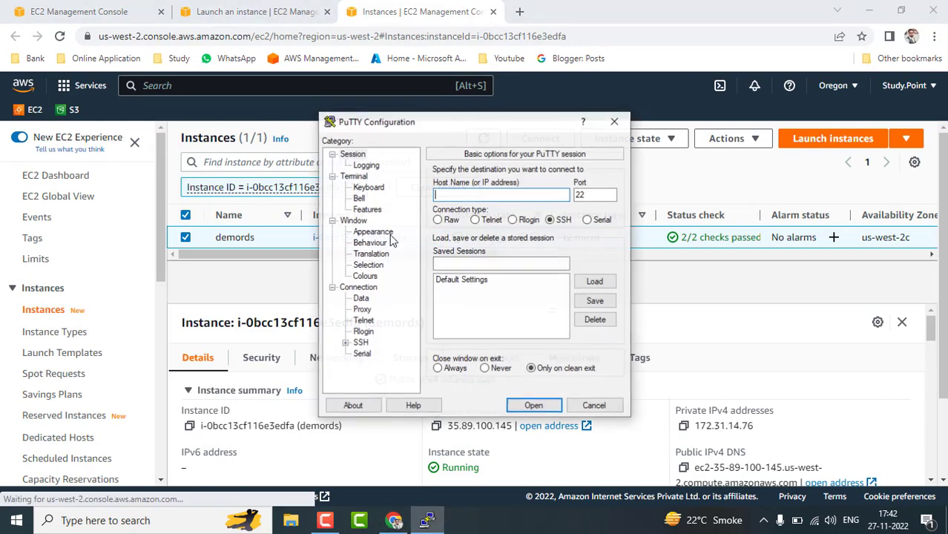
pyautogui.hotkey('ctrl', 'v')
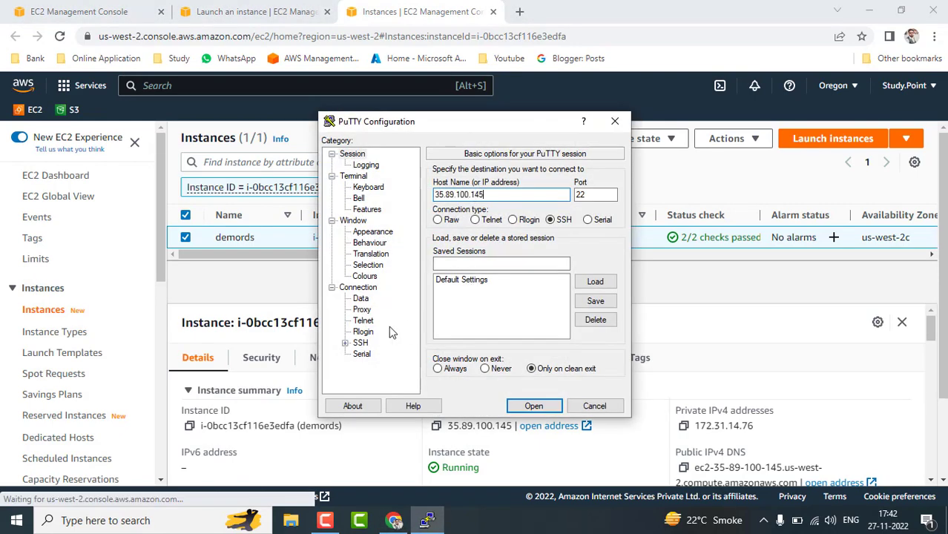
# Set the SSH Auth private key to test1.ppk from Downloads and open the connection.
pyautogui.click(345, 343)
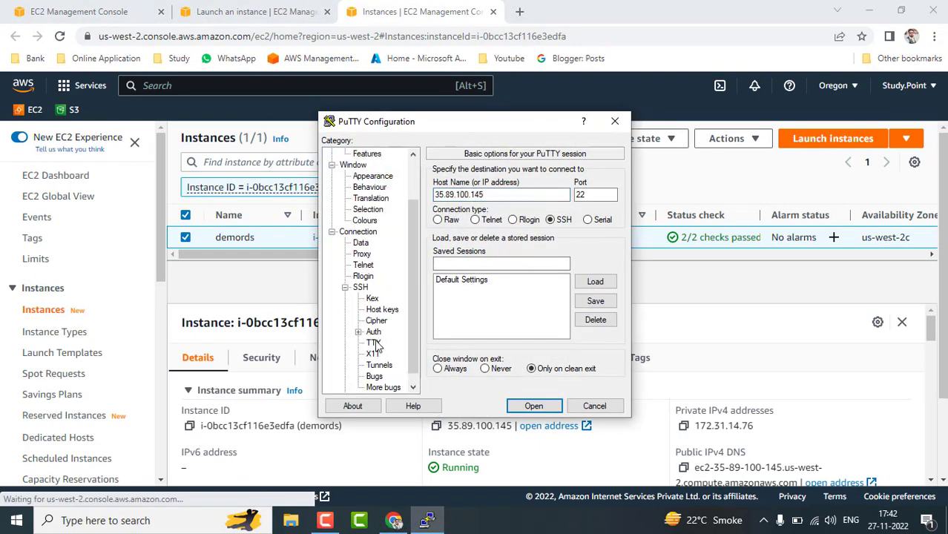
pyautogui.click(375, 334)
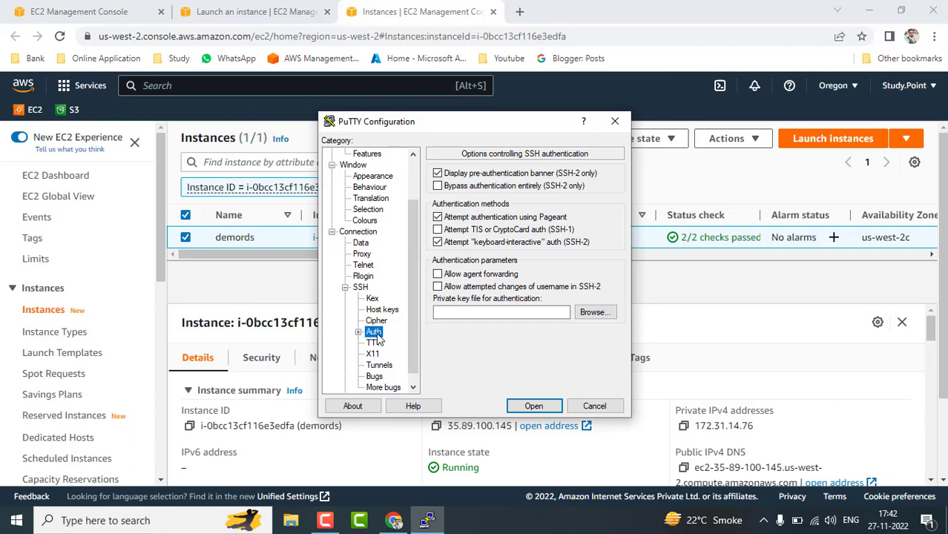
pyautogui.click(595, 312)
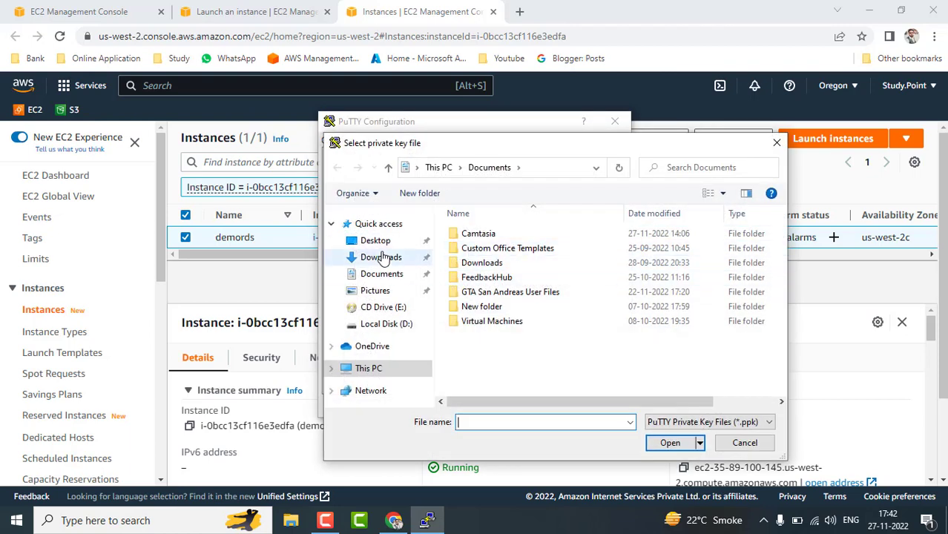
pyautogui.click(381, 258)
pyautogui.doubleClick(481, 266)
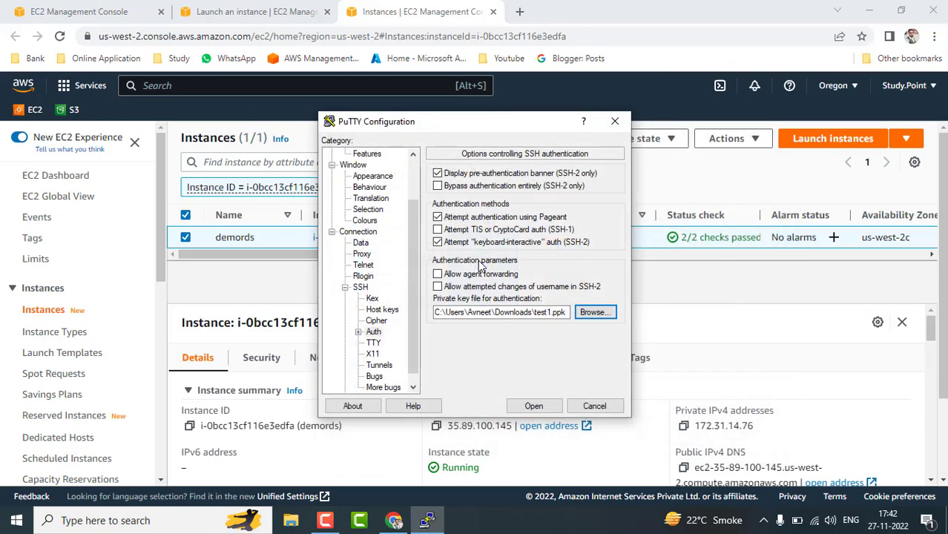
pyautogui.click(535, 406)
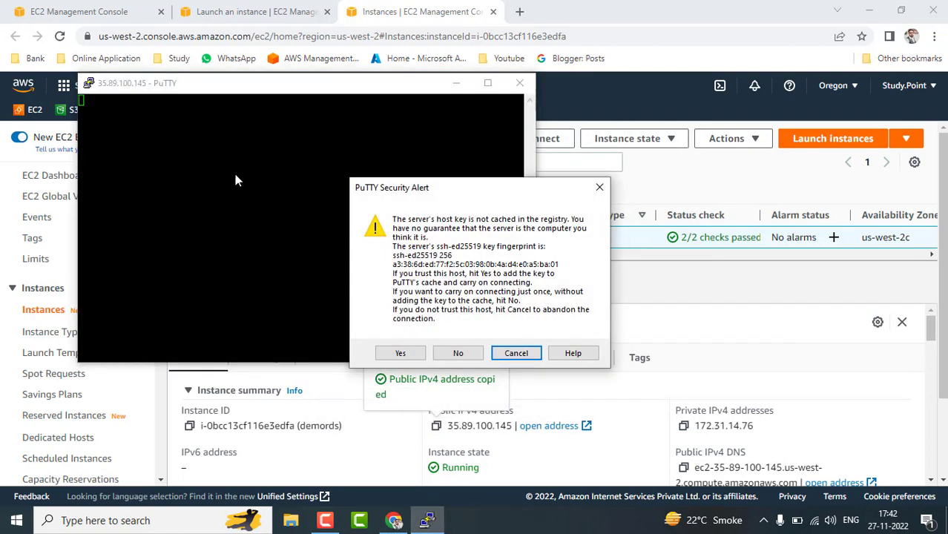
# Trust the server's host key and reopen the session settings from the window menu.
pyautogui.click(399, 355)
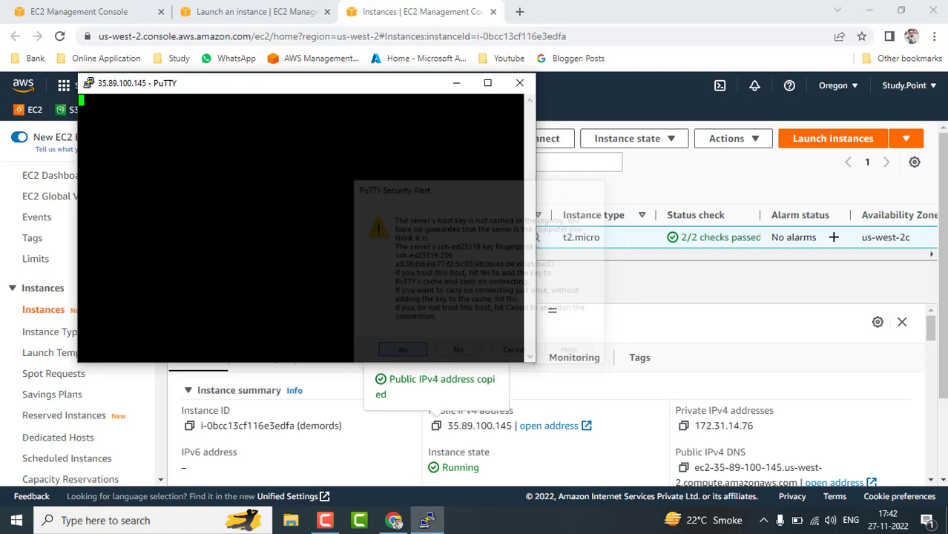
pyautogui.click(88, 85)
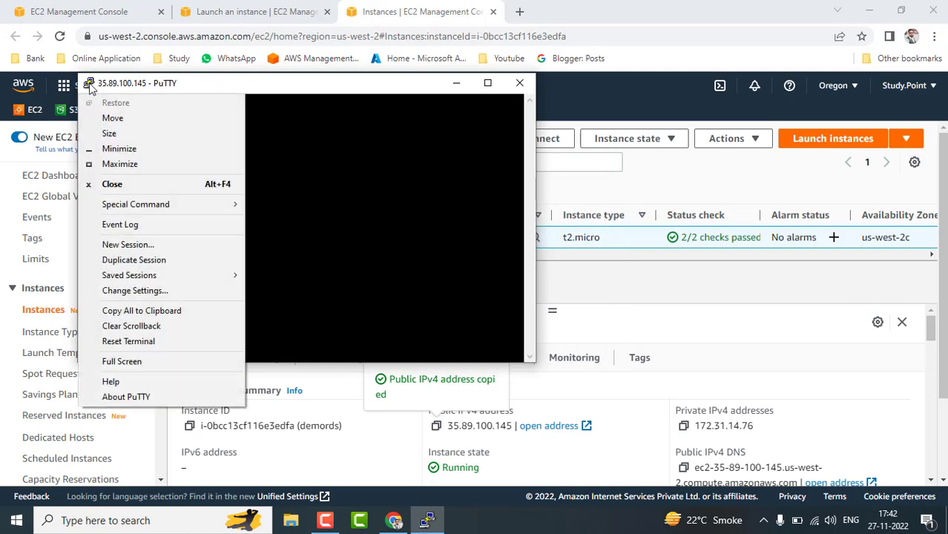
pyautogui.click(146, 292)
# Set the terminal font to Courier New 16-point, apply it, and maximize the window.
pyautogui.click(373, 232)
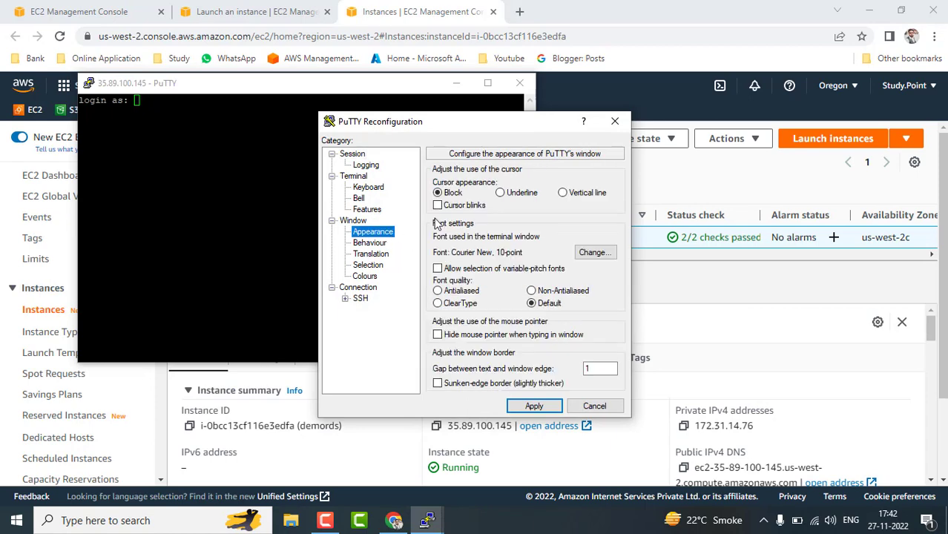
pyautogui.click(592, 252)
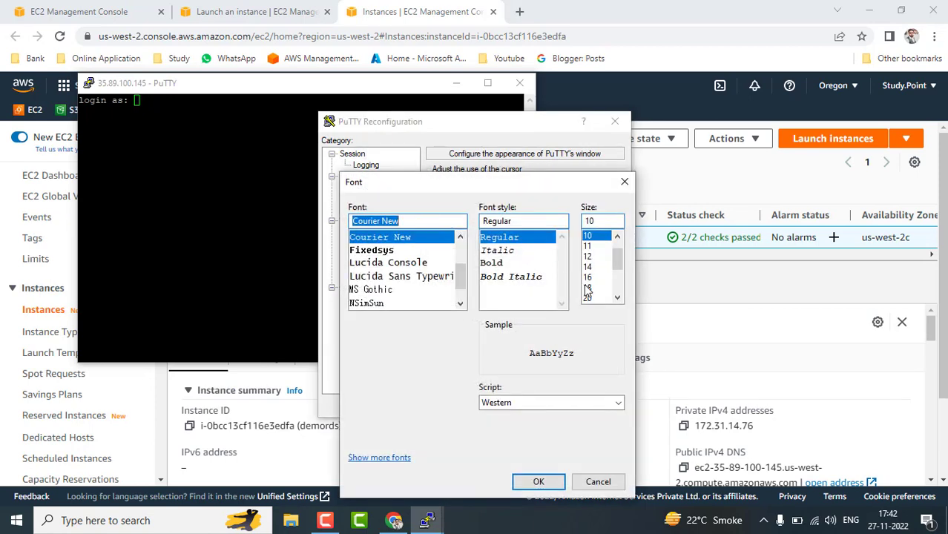
pyautogui.click(588, 288)
pyautogui.click(588, 277)
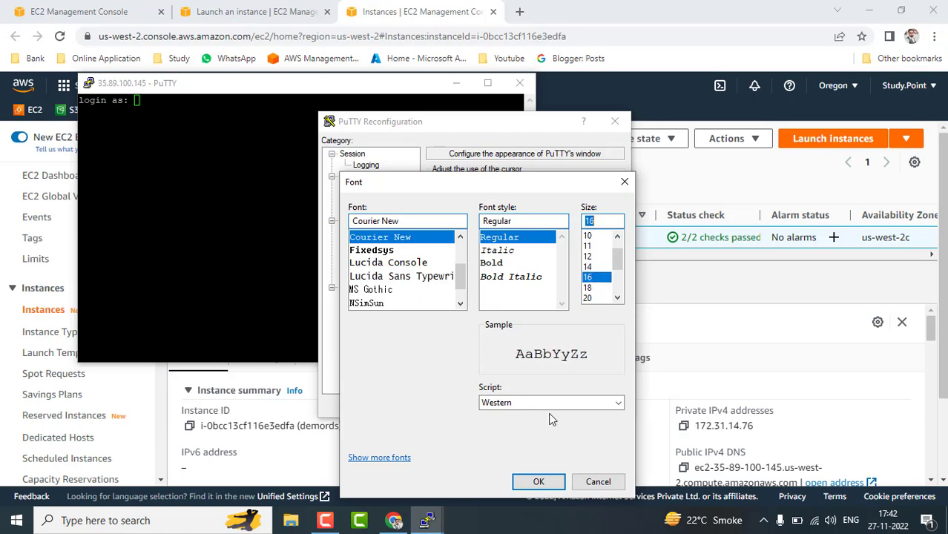
pyautogui.click(538, 481)
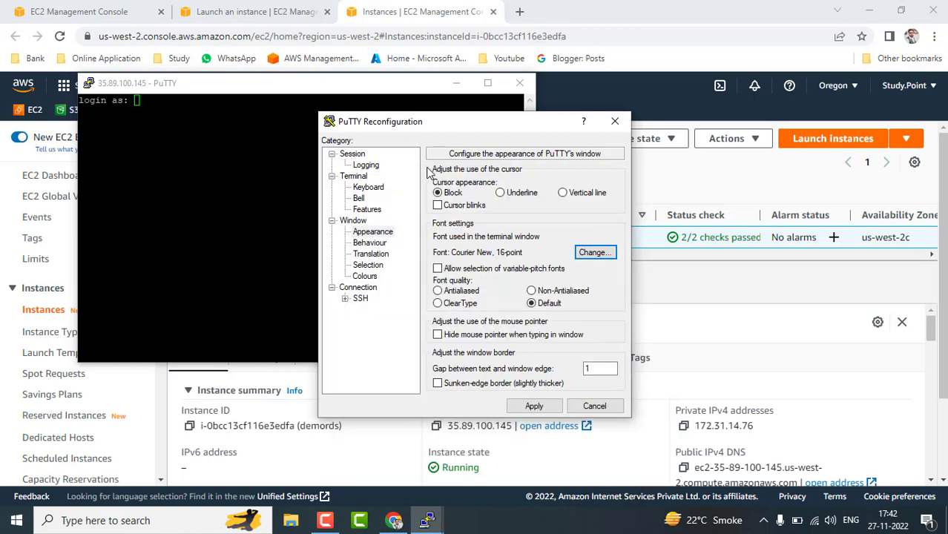
pyautogui.click(534, 406)
pyautogui.doubleClick(594, 90)
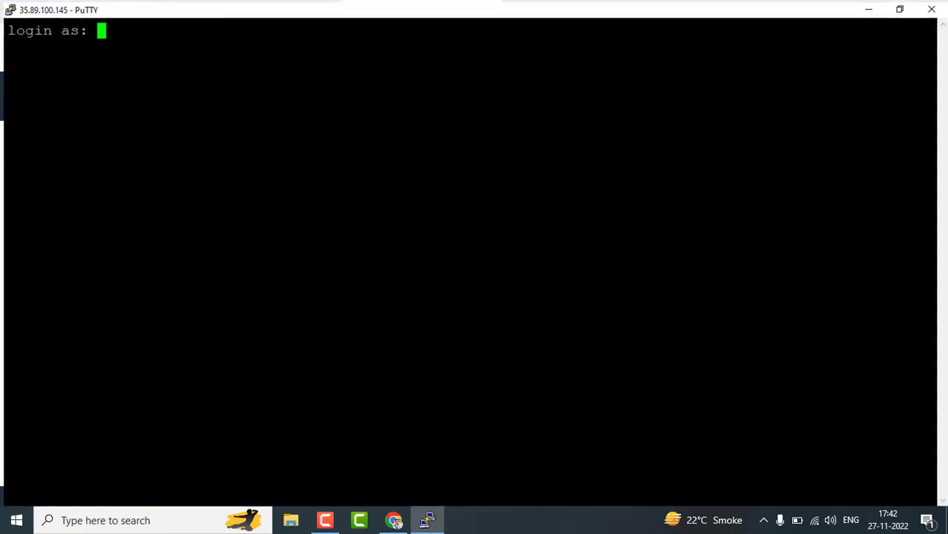
# Log in as ec2-user, switch to root with sudo su, and clear the screen.
pyautogui.write('ec-')
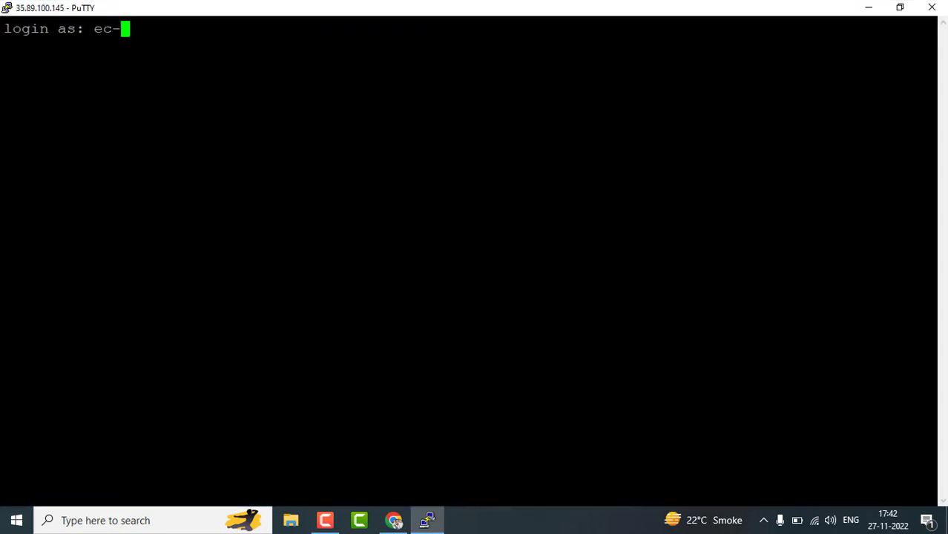
pyautogui.press('BackSpace')
pyautogui.write('2-user')
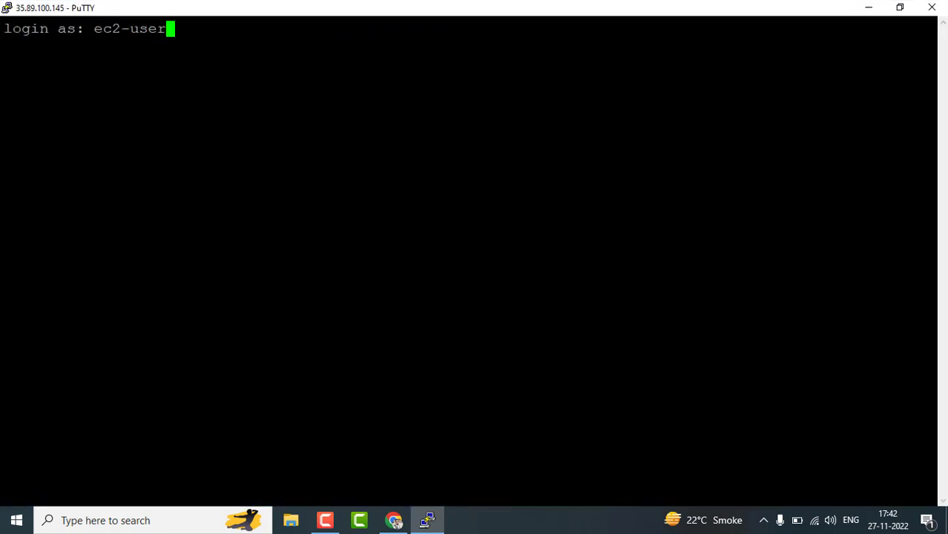
pyautogui.press('Return')
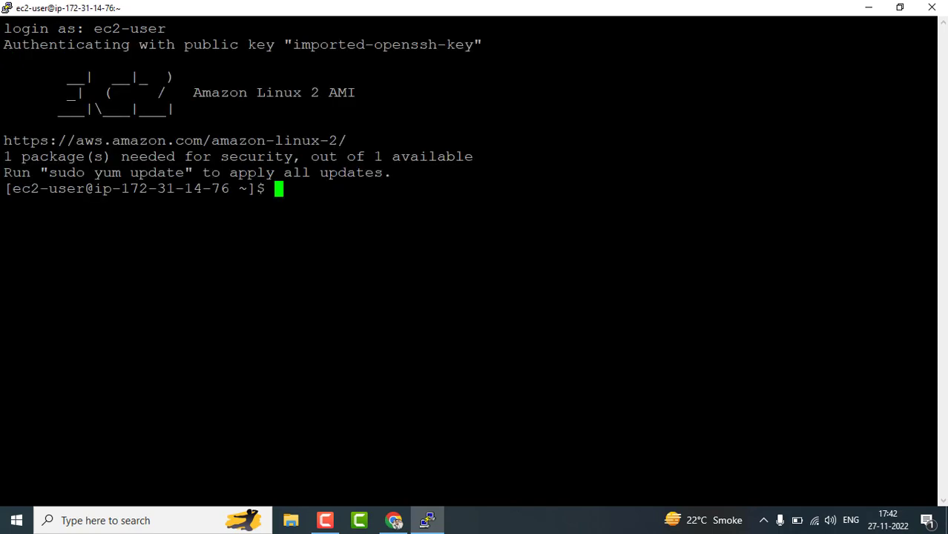
pyautogui.write('sudo su')
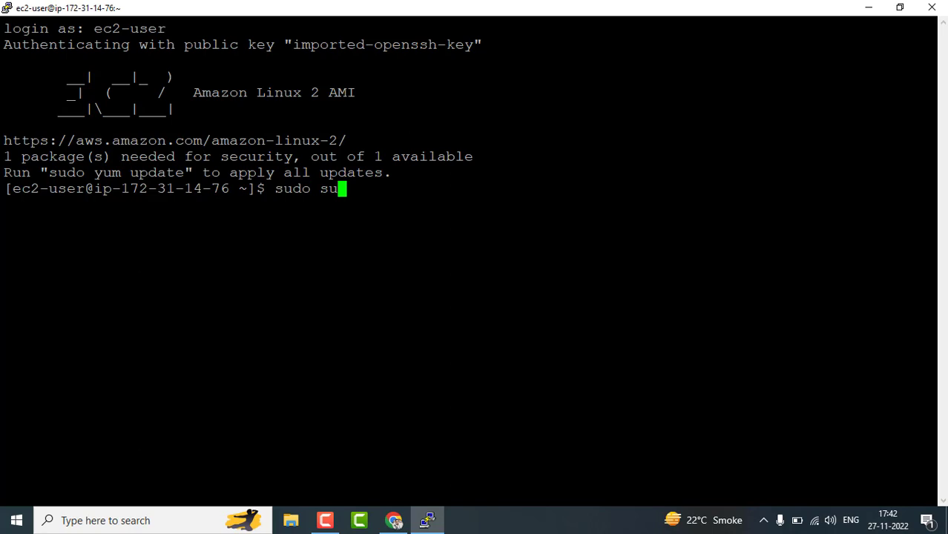
pyautogui.press('Return')
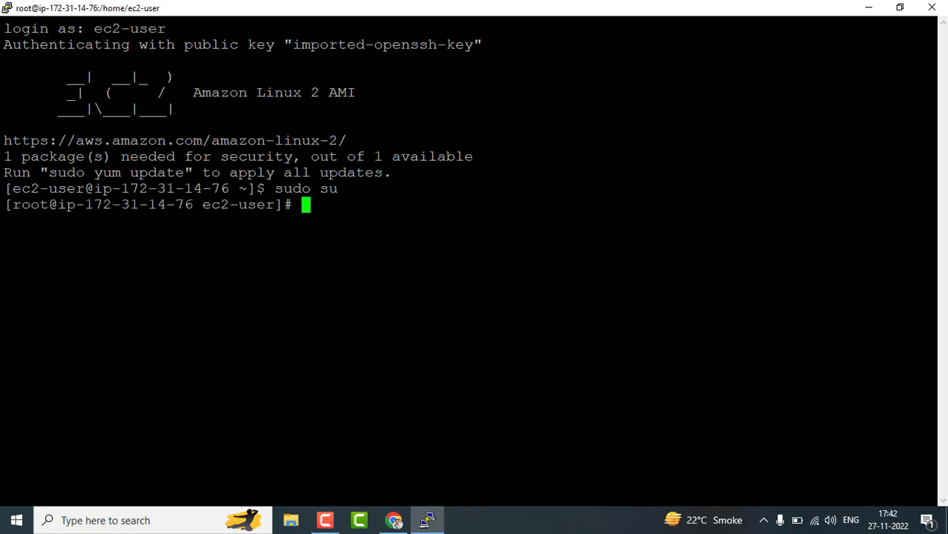
pyautogui.write('clear')
pyautogui.press('Return')
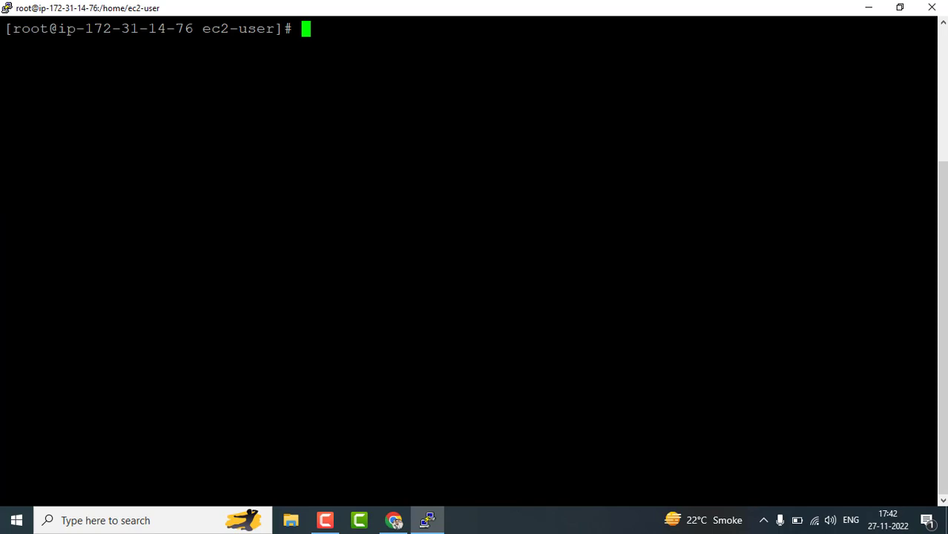
# Run 'yum install -y Mysql', which reports no package available.
pyautogui.write('yum ins')
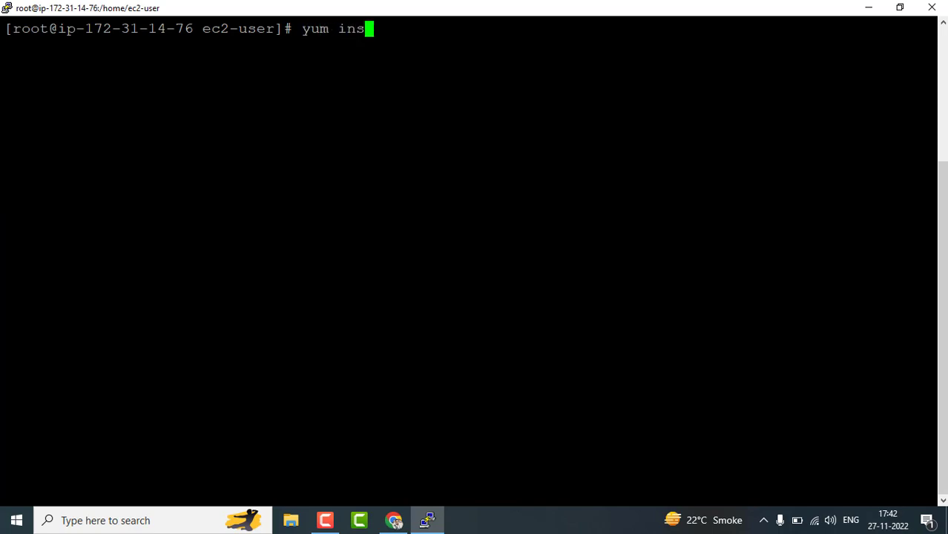
pyautogui.write('tal')
pyautogui.press('BackSpace')
pyautogui.write('l -y ')
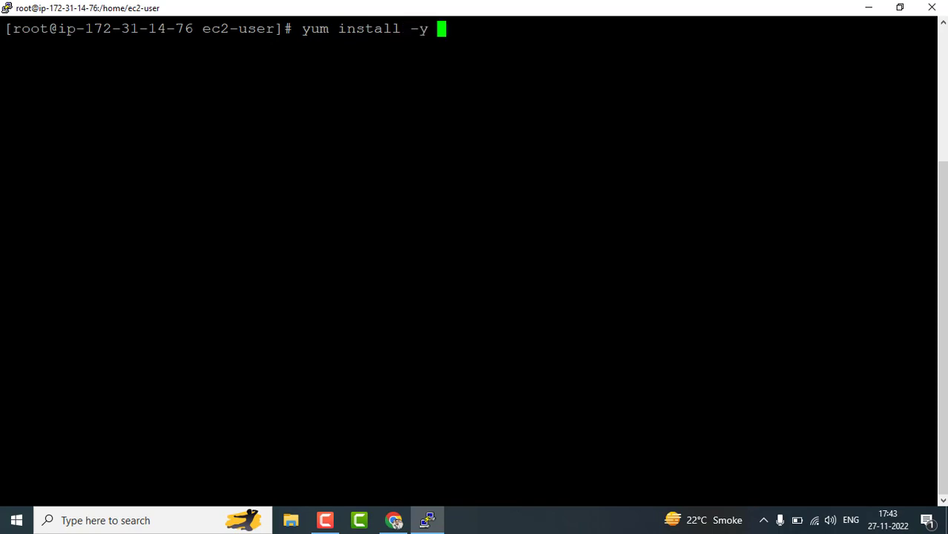
pyautogui.write('Mysql')
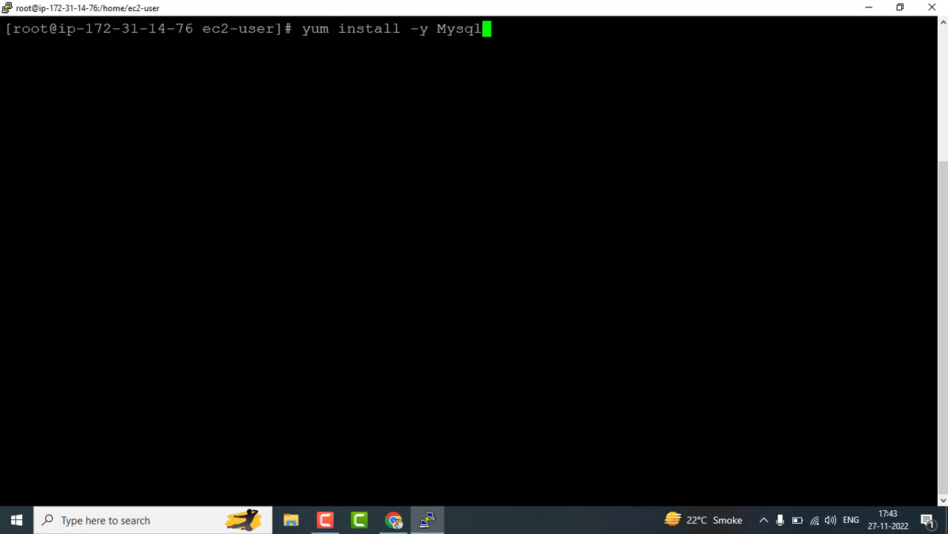
pyautogui.press('Return')
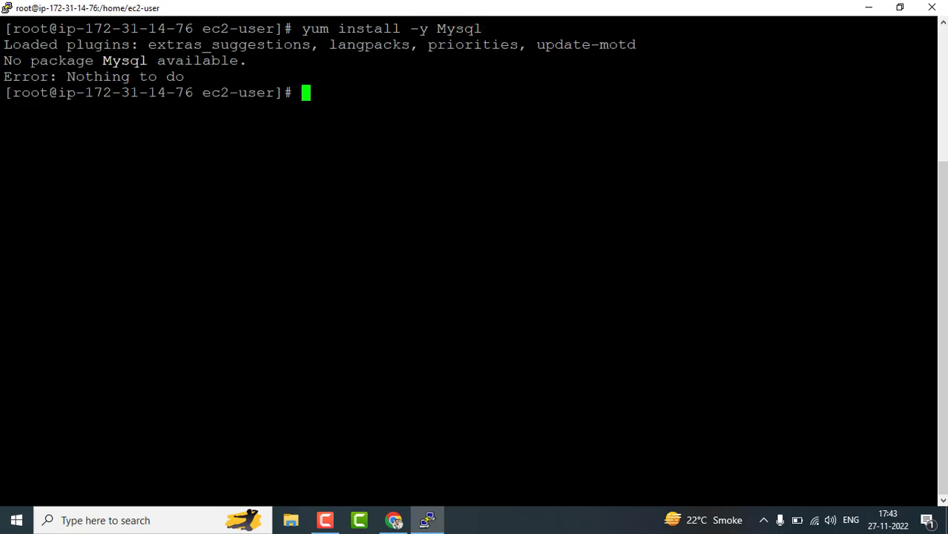
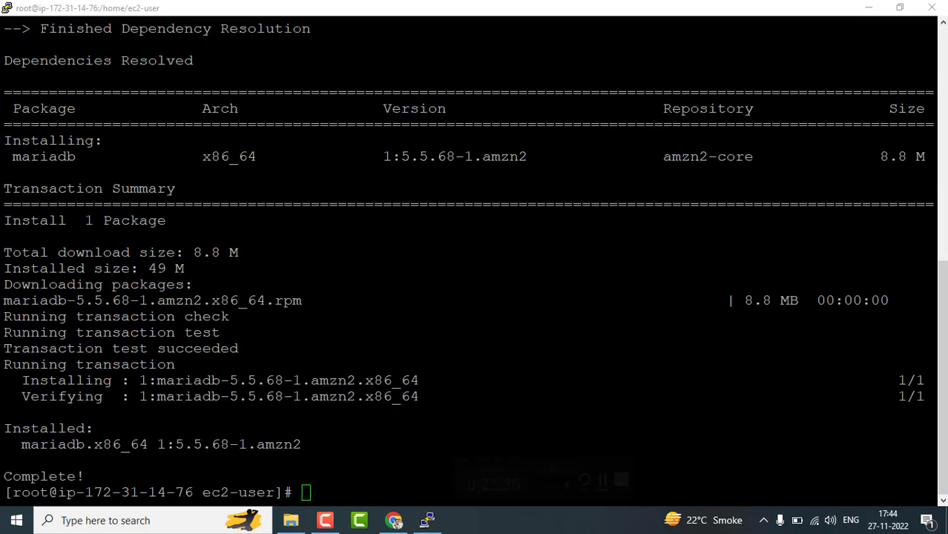
# Clear the PuTTY terminal screen with the clear command.
pyautogui.scroll(2, 471, 261)
pyautogui.scroll(-2, 471, 261)
pyautogui.click(307, 493)
pyautogui.write('clear')
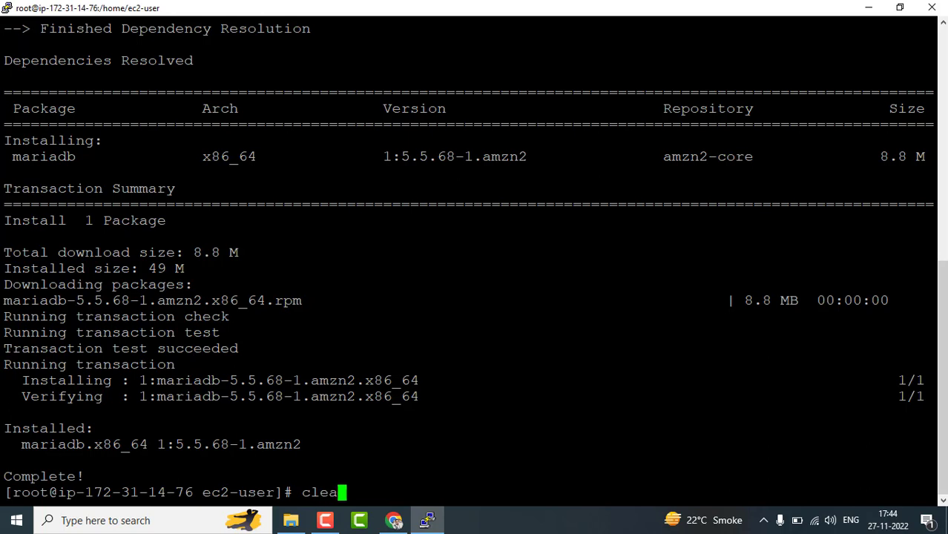
pyautogui.press('Return')
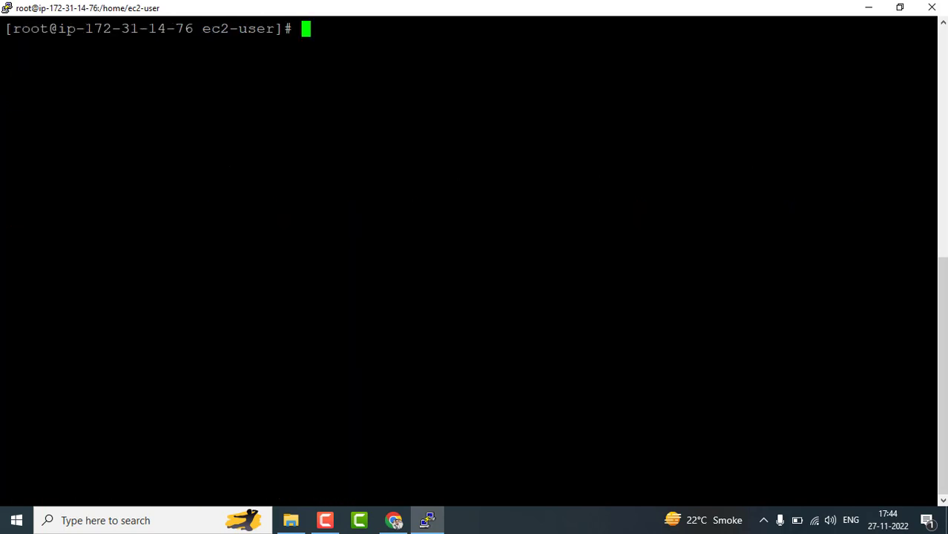
# Start a 'mysql -h' command at the prompt, removing an accidentally pasted IP address.
pyautogui.write('mysql')
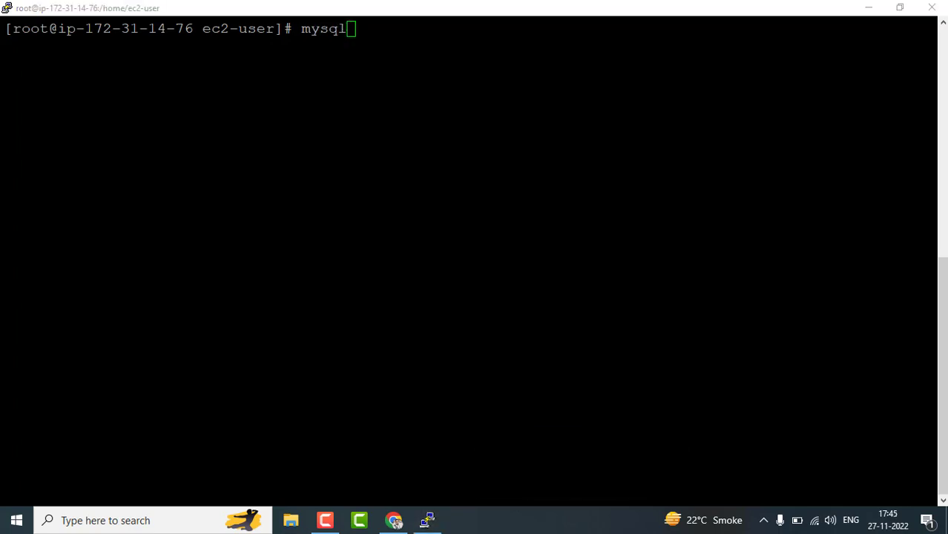
pyautogui.rightClick(475, 259)
pyautogui.write('-')
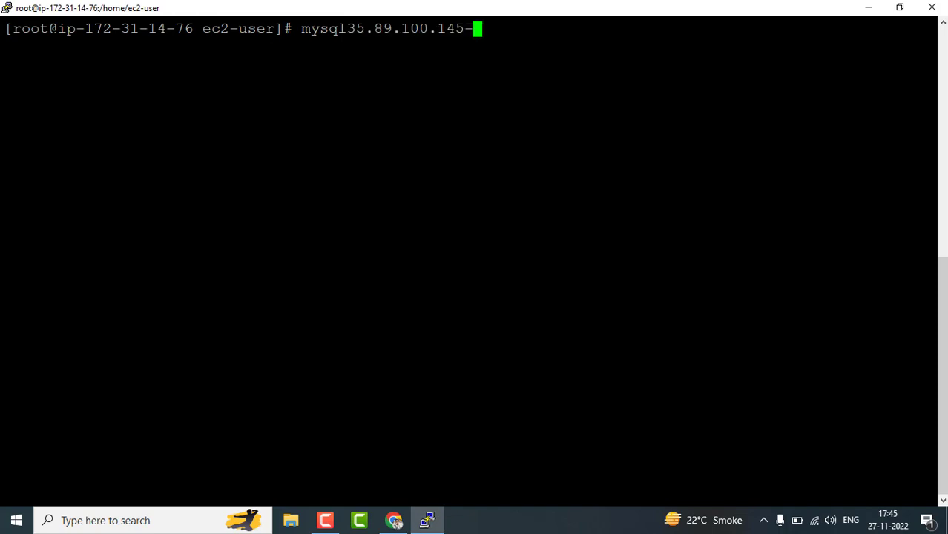
pyautogui.press('BackSpace')
pyautogui.press('BackSpace')
pyautogui.press('BackSpace')
pyautogui.press('BackSpace')
pyautogui.press('BackSpace')
pyautogui.press('BackSpace')
pyautogui.press('BackSpace')
pyautogui.press('BackSpace')
pyautogui.press('BackSpace')
pyautogui.press('BackSpace')
pyautogui.press('BackSpace')
pyautogui.press('BackSpace')
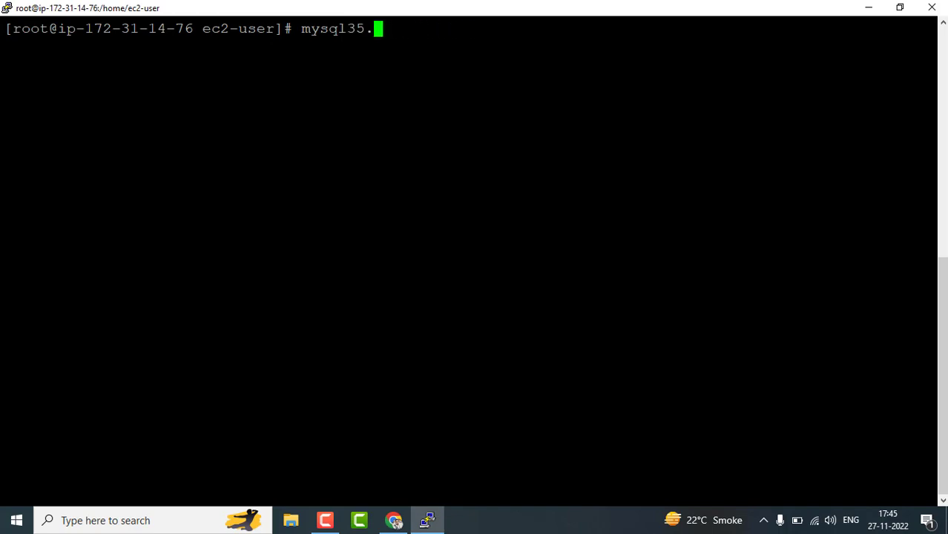
pyautogui.press('BackSpace')
pyautogui.press('BackSpace')
pyautogui.press('BackSpace')
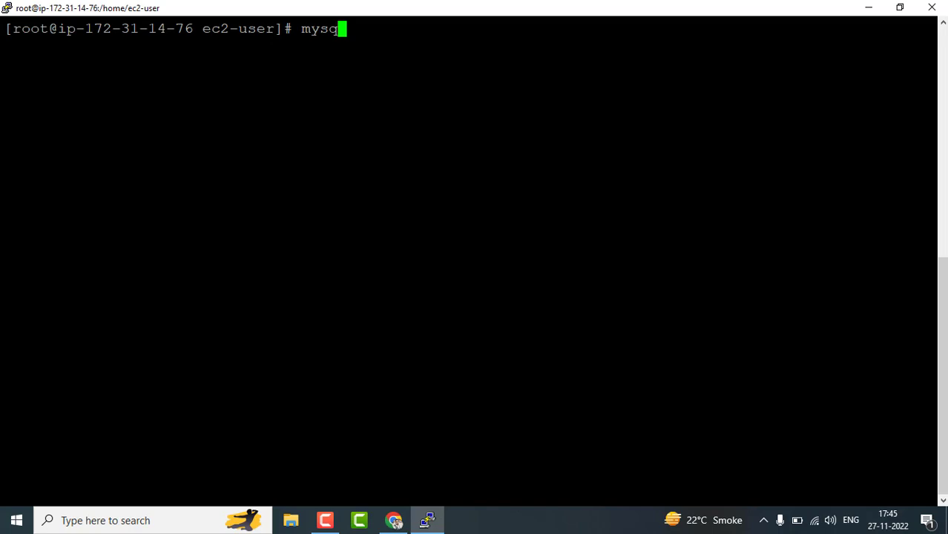
pyautogui.write('l -h')
# Copy database-1's endpoint address from the RDS Connectivity & security section.
pyautogui.click(393, 520)
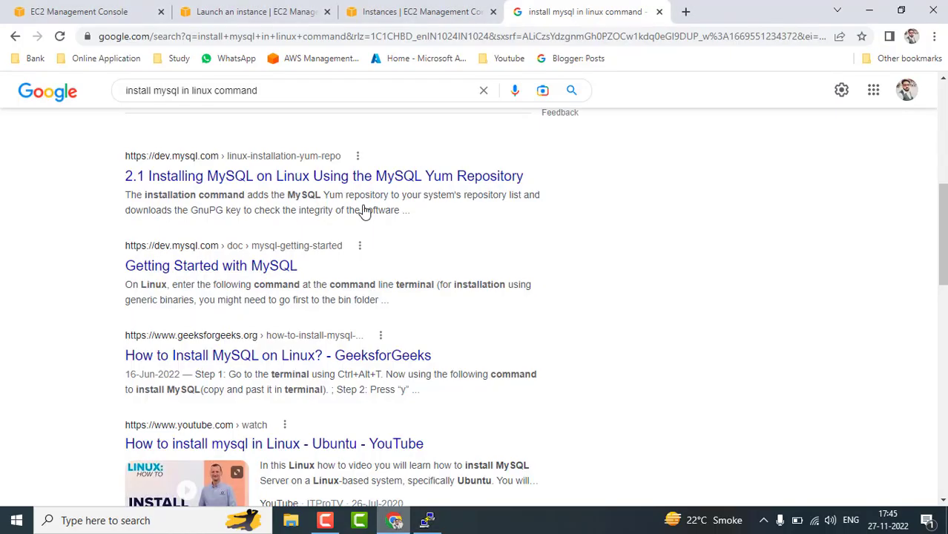
pyautogui.click(199, 6)
pyautogui.click(118, 8)
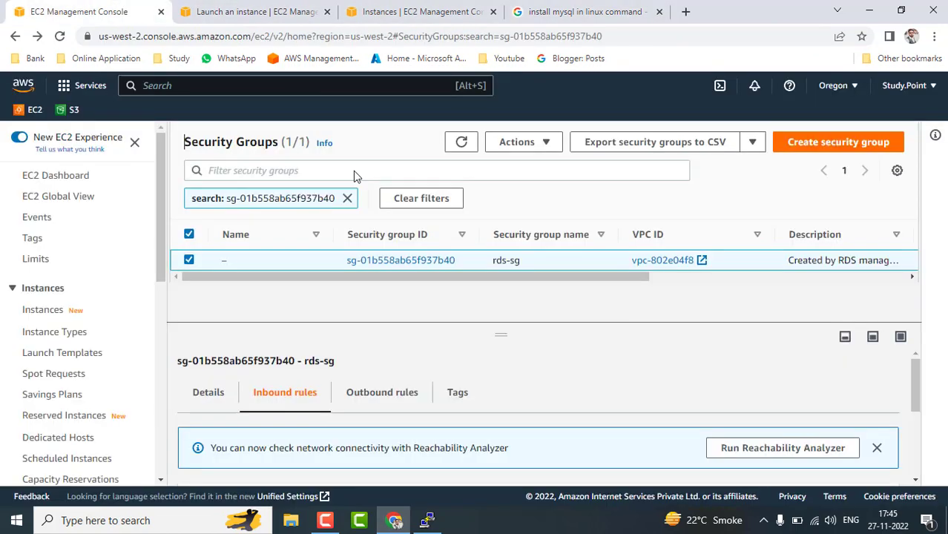
pyautogui.click(14, 36)
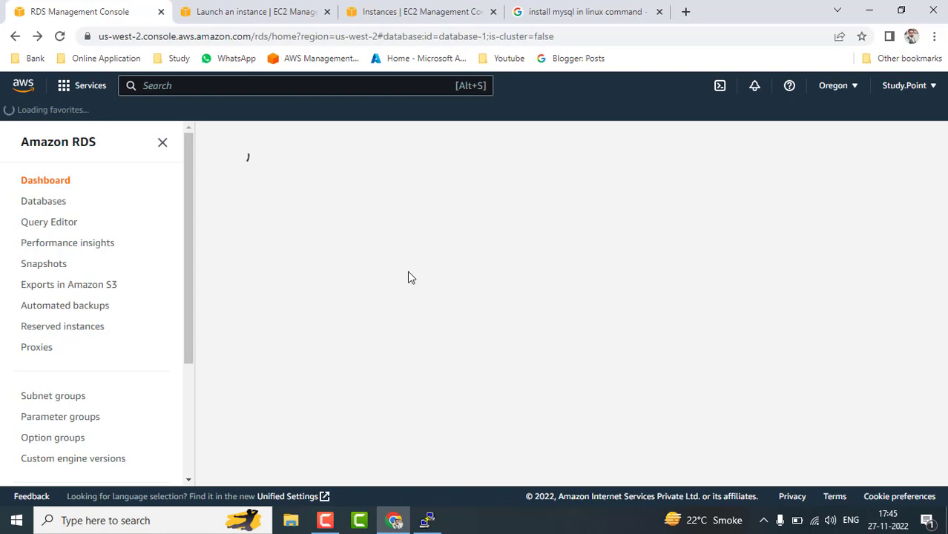
pyautogui.scroll(-3, 410, 314)
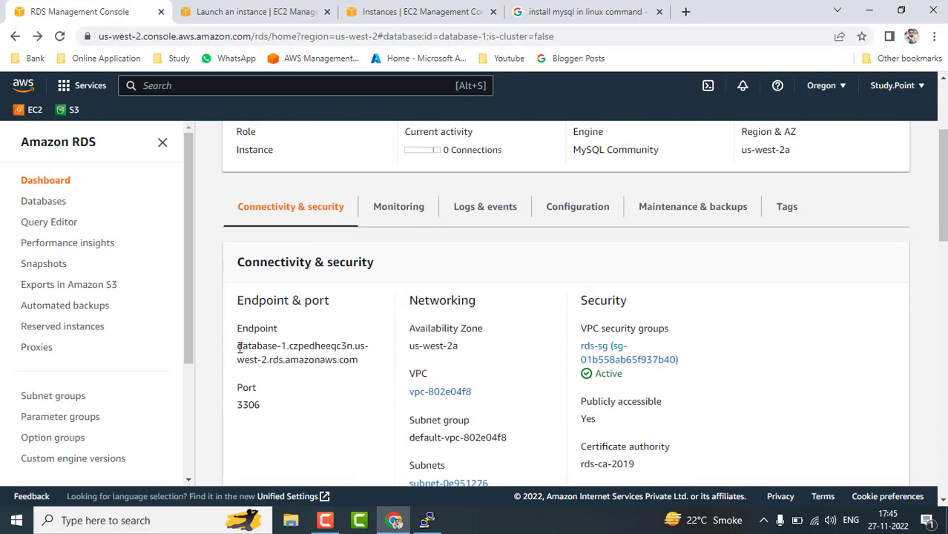
pyautogui.moveTo(238, 346); pyautogui.dragTo(362, 367)
pyautogui.hotkey('ctrl', 'c')
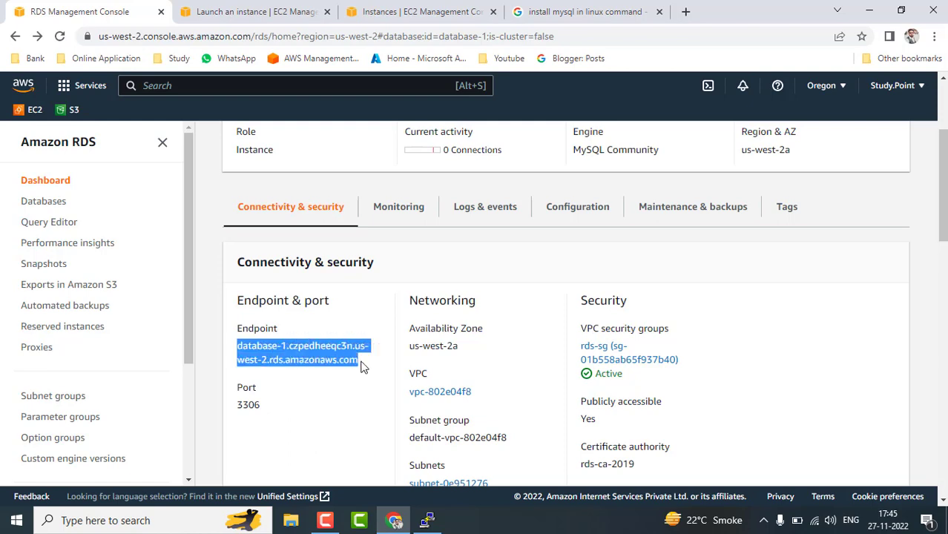
pyautogui.click(427, 520)
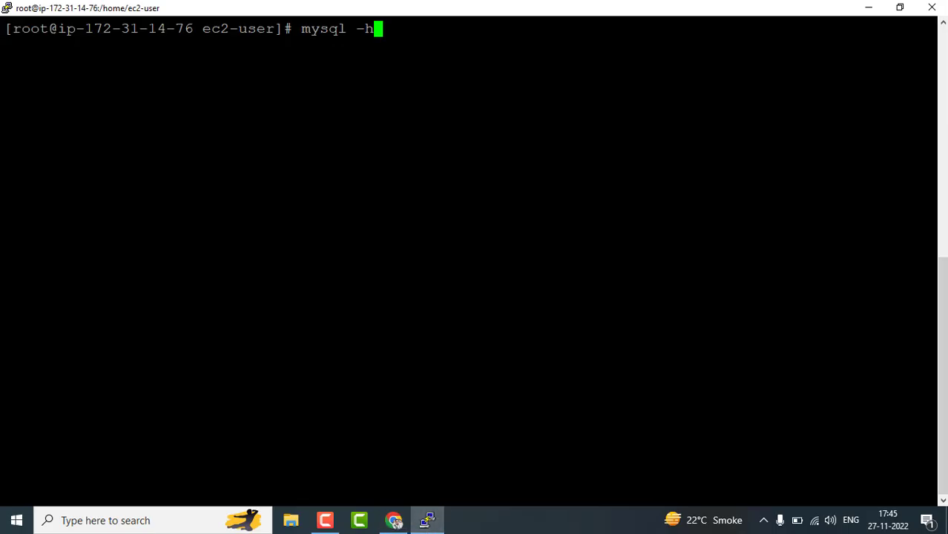
# Run mysql -h <endpoint> -u admin -p db1 and enter the password to connect.
pyautogui.press('shift+Insert')
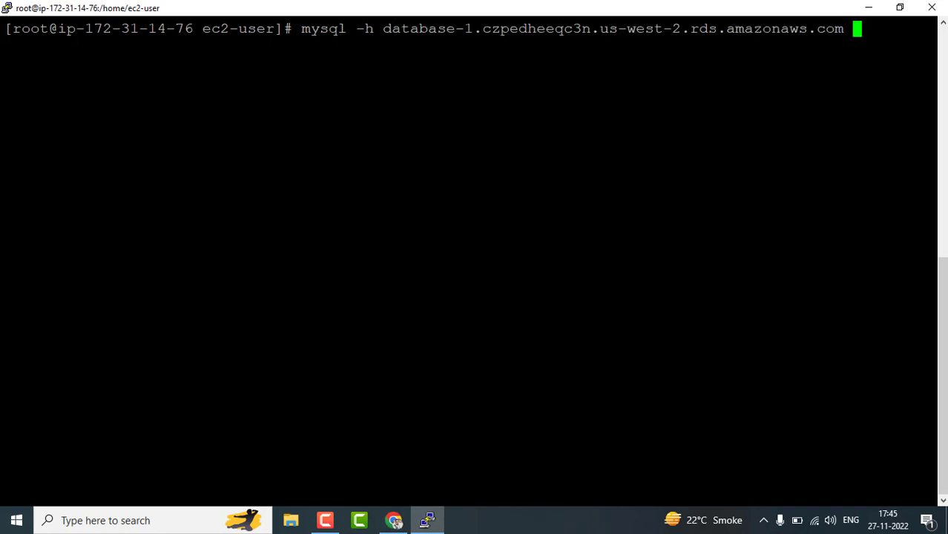
pyautogui.write('-u admin')
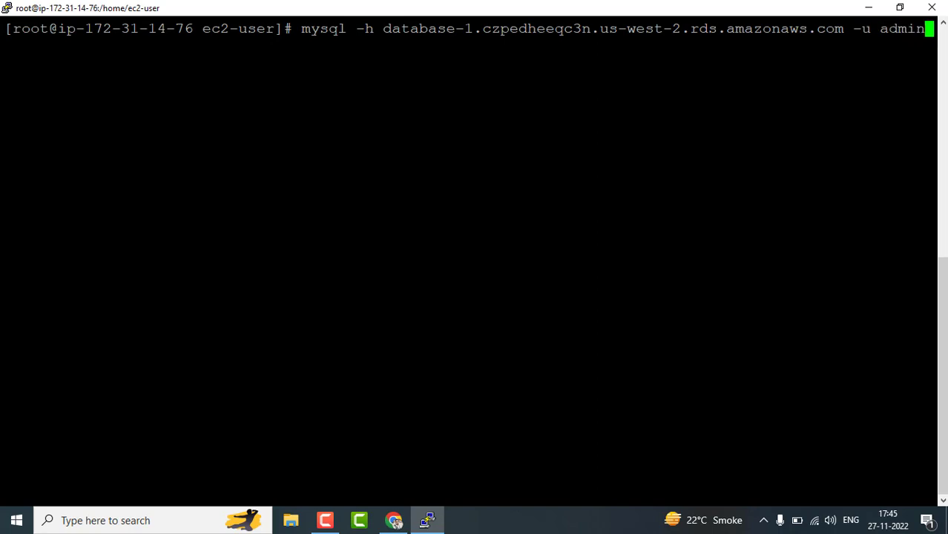
pyautogui.write(' -p')
pyautogui.write('db1')
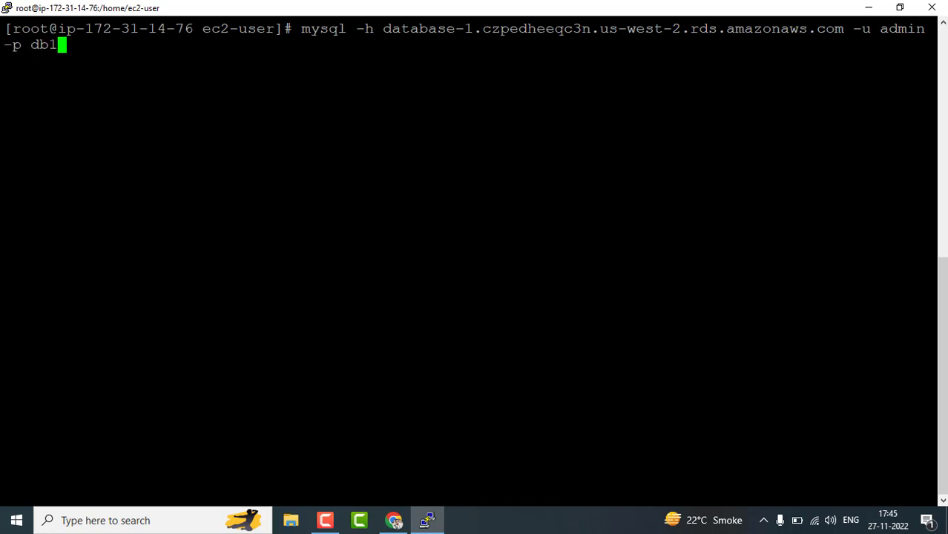
pyautogui.press('Return')
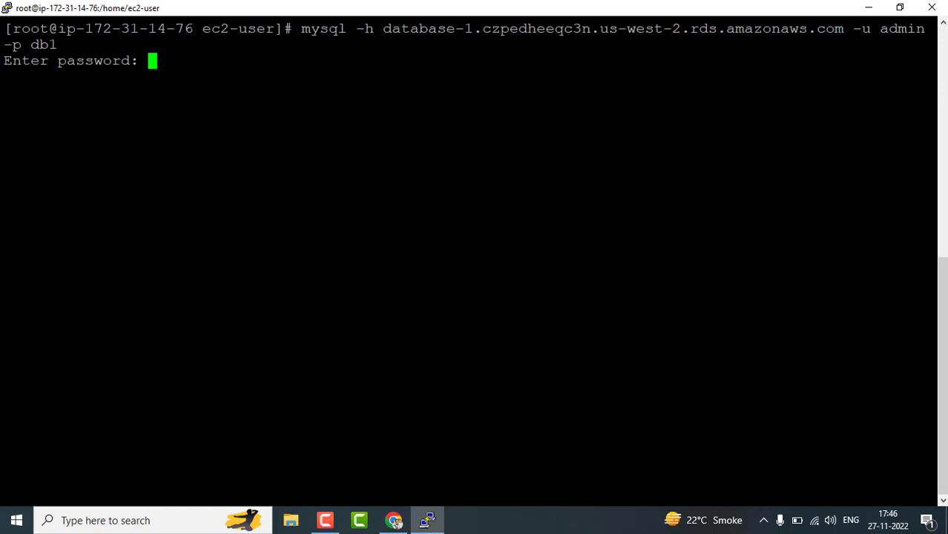
pyautogui.press('Return')
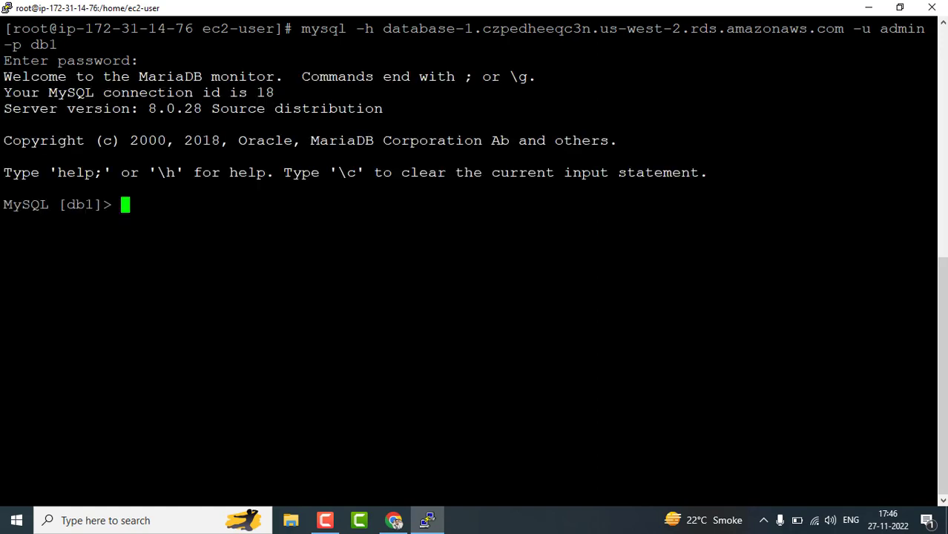
# List the MySQL client's help commands, then exit the client.
pyautogui.write('help')
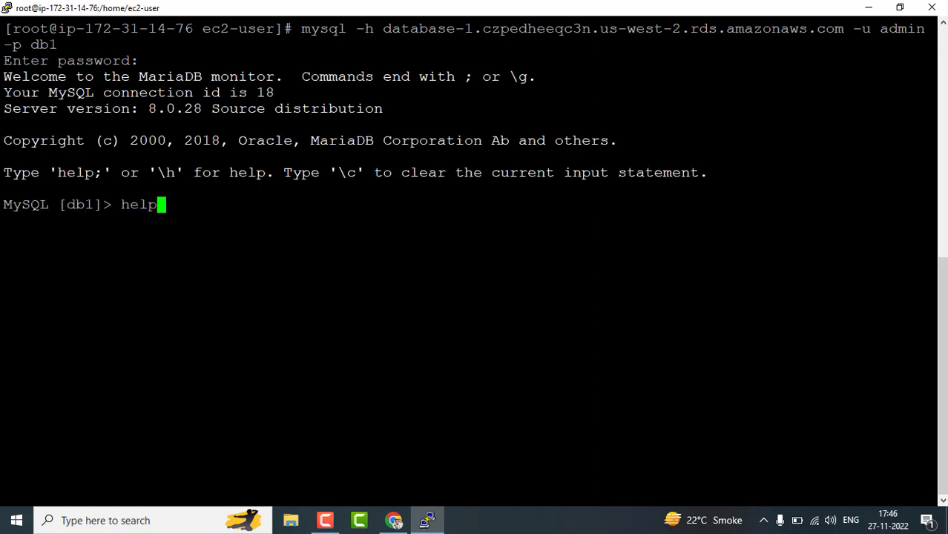
pyautogui.press('Return')
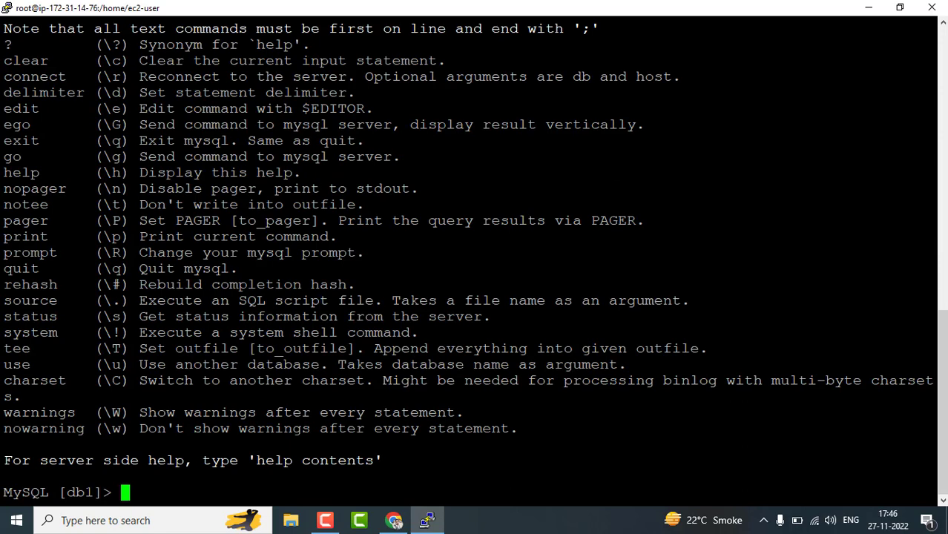
pyautogui.write('exit')
pyautogui.press('Return')
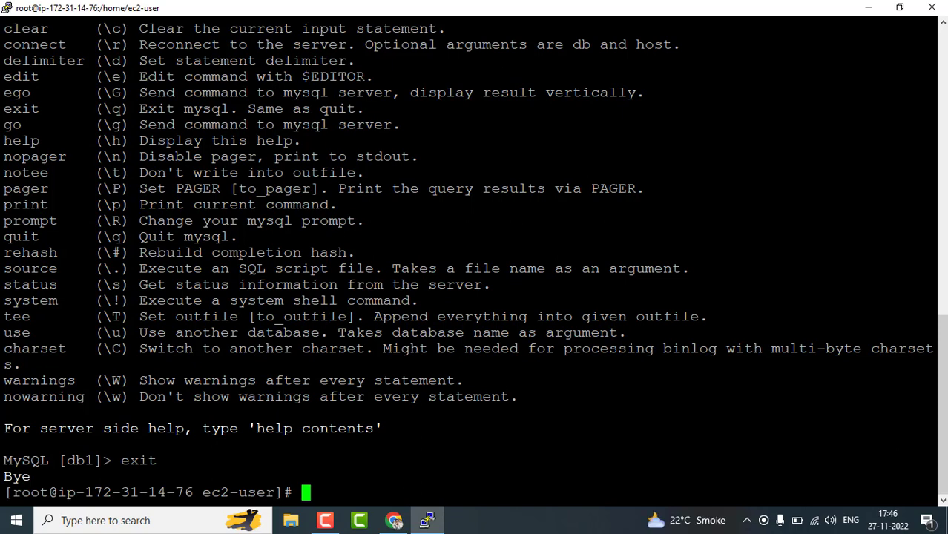
# Rerun the mysql connection command from history and log in to db1 again.
pyautogui.press('Up')
pyautogui.press('Up')
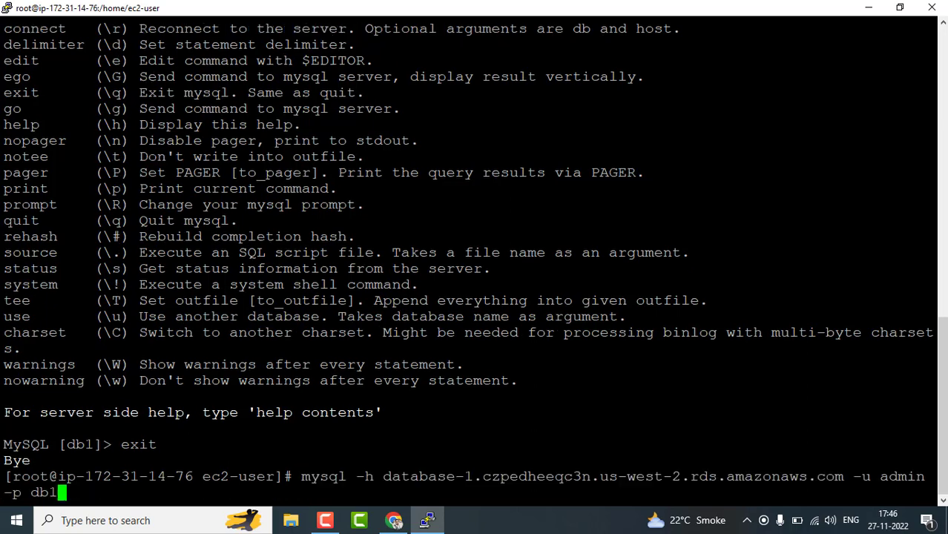
pyautogui.press('Up')
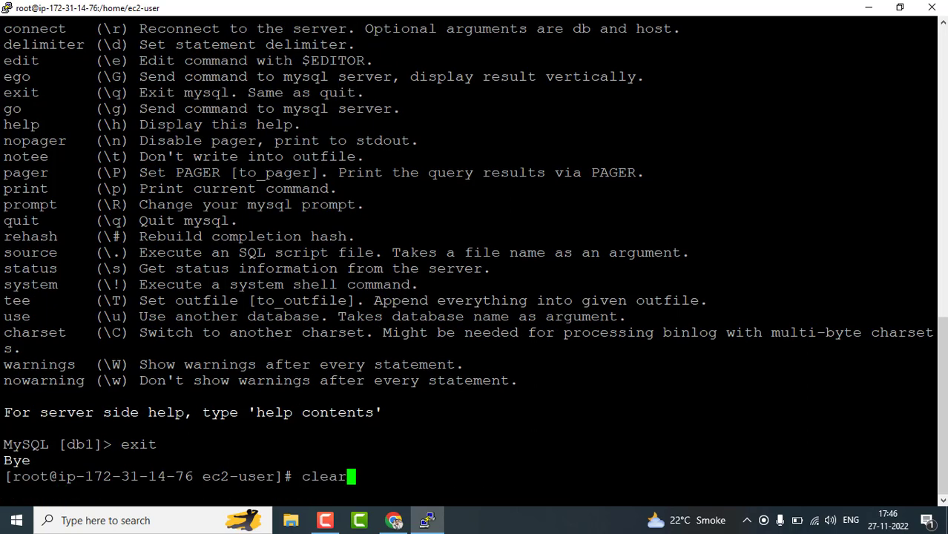
pyautogui.press('Up')
pyautogui.press('Up')
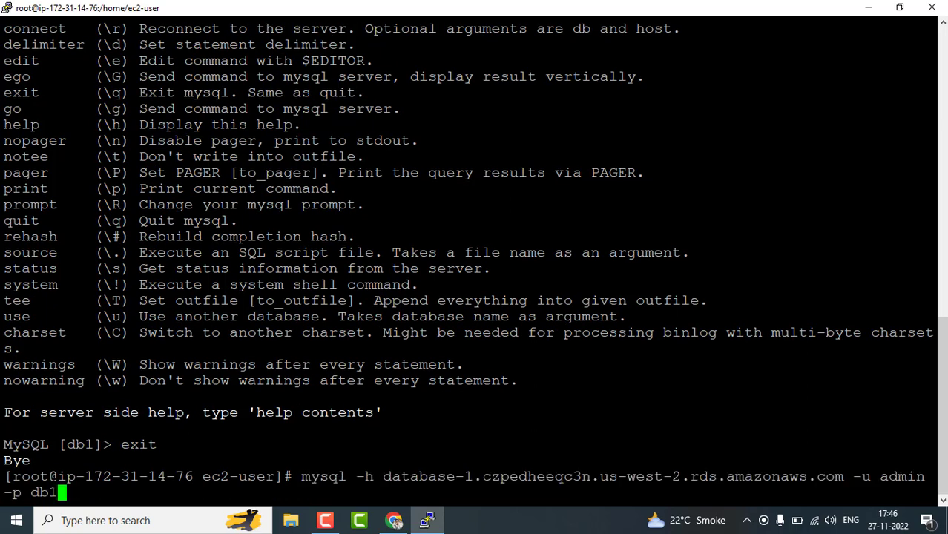
pyautogui.press('Down')
pyautogui.press('Up')
pyautogui.press('Return')
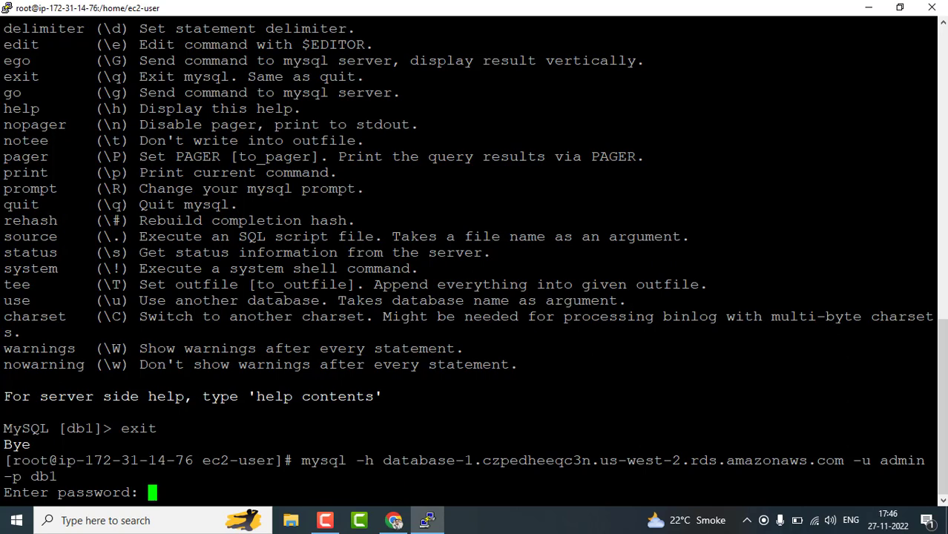
pyautogui.press('Return')
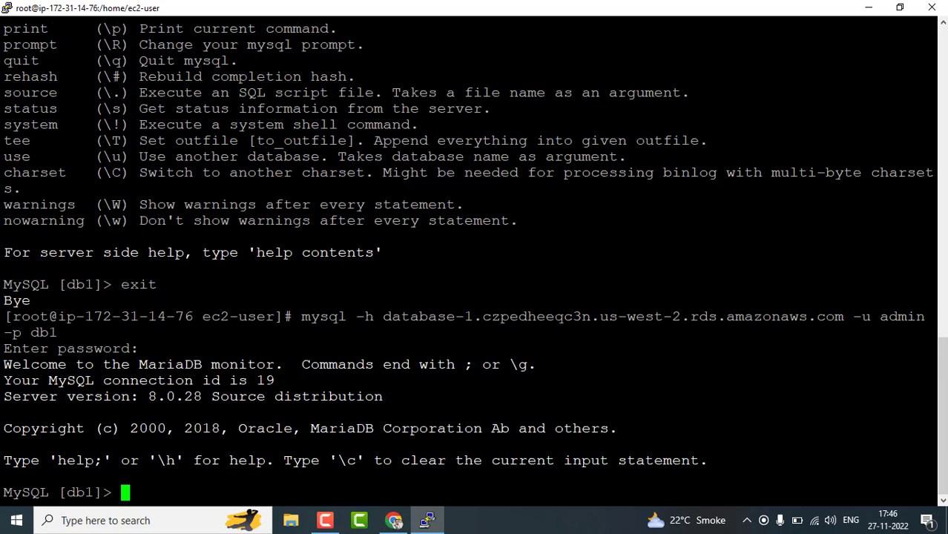
# Exit the MySQL client and then the root shell.
pyautogui.write('exit')
pyautogui.press('Return')
pyautogui.write('exit')
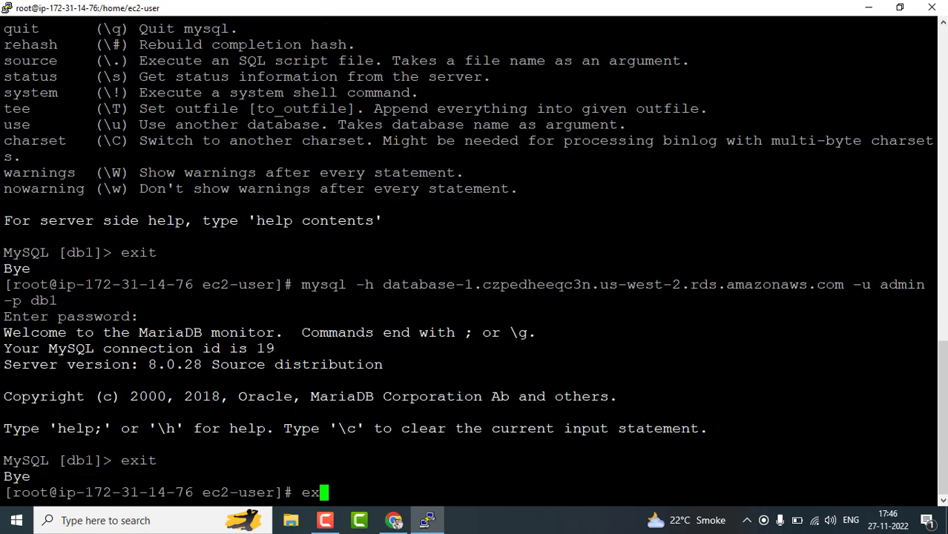
pyautogui.press('Return')
# End the PuTTY session and go back to the RDS Databases list.
pyautogui.write('exit')
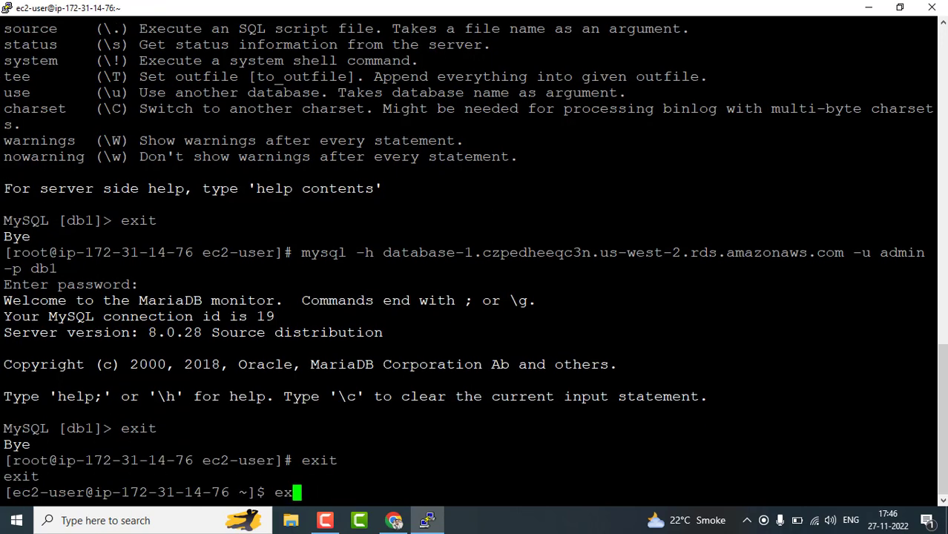
pyautogui.press('Return')
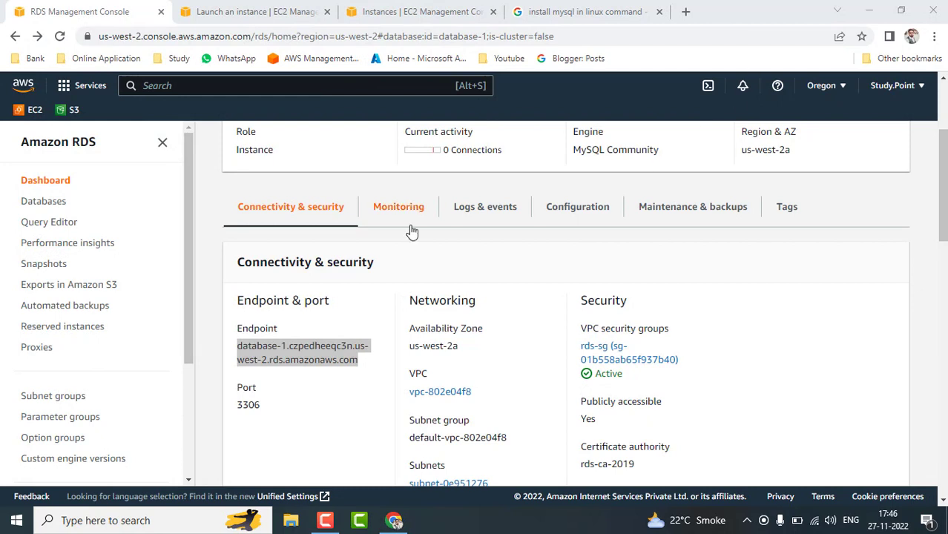
pyautogui.scroll(3, 388, 294)
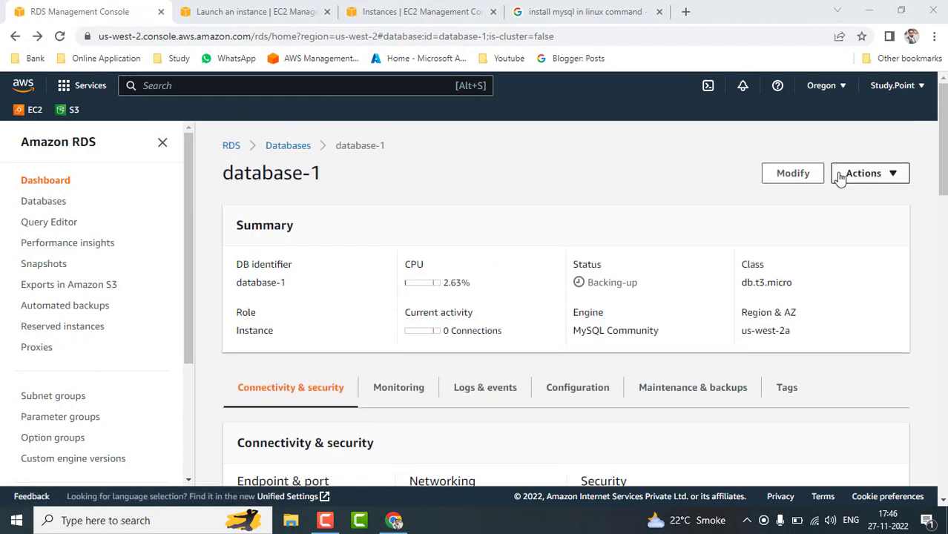
pyautogui.click(287, 146)
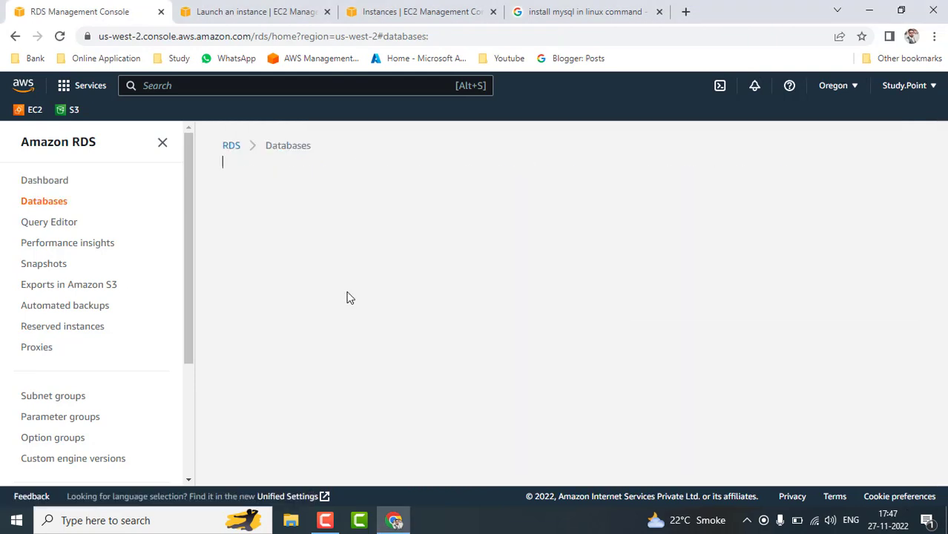
# Try Actions > Delete on database-1, which deletion protection blocks.
pyautogui.click(242, 289)
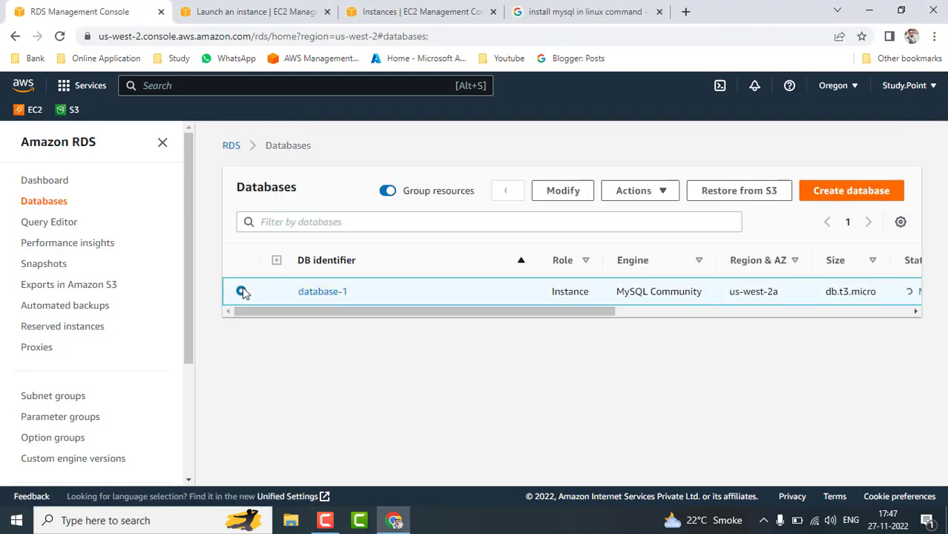
pyautogui.click(665, 196)
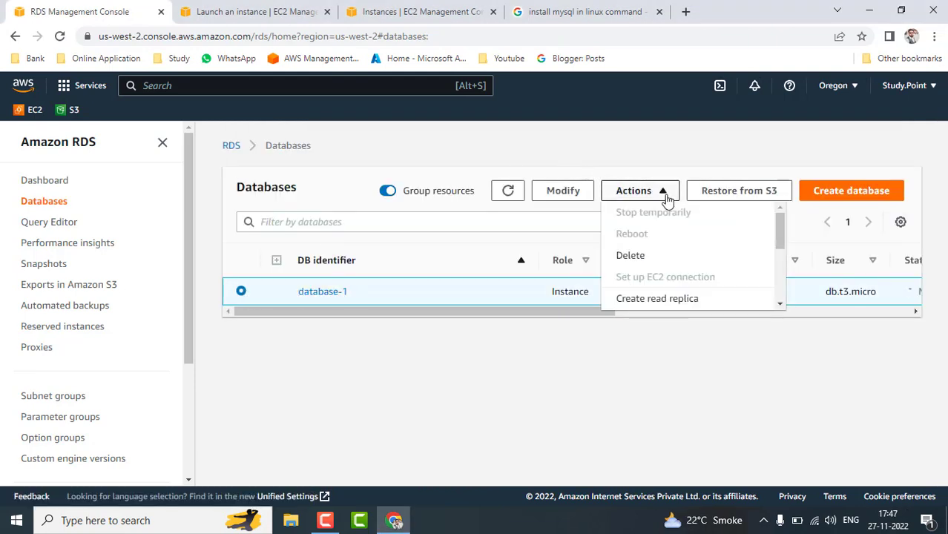
pyautogui.click(658, 260)
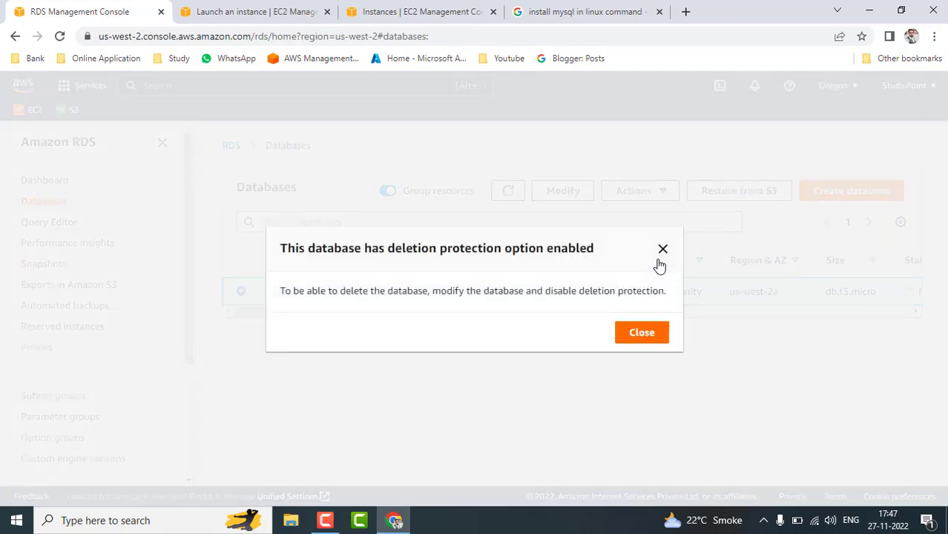
pyautogui.click(640, 333)
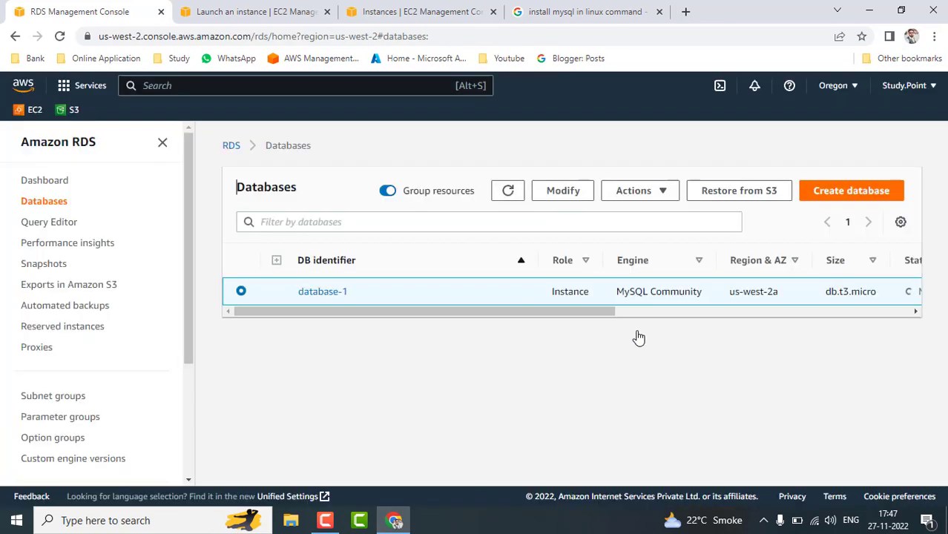
pyautogui.click(657, 196)
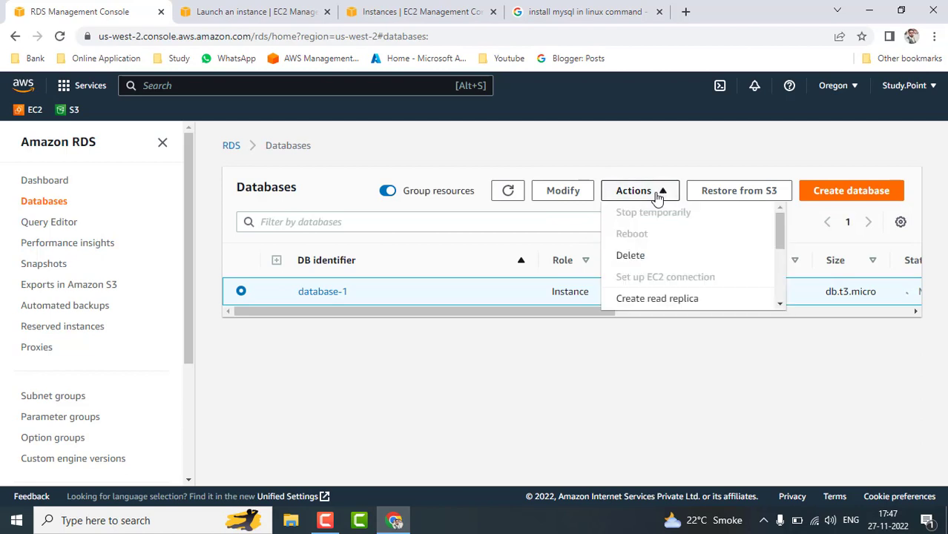
pyautogui.click(581, 195)
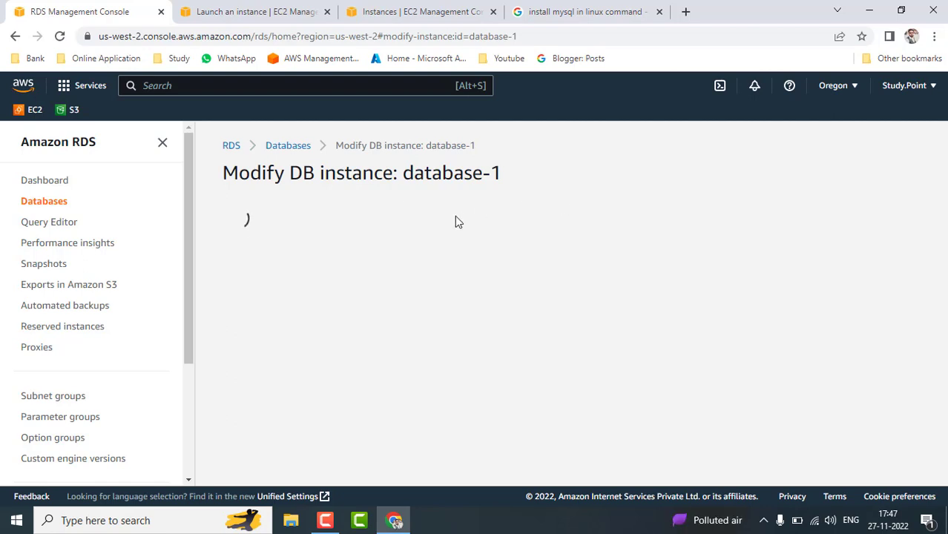
pyautogui.click(299, 148)
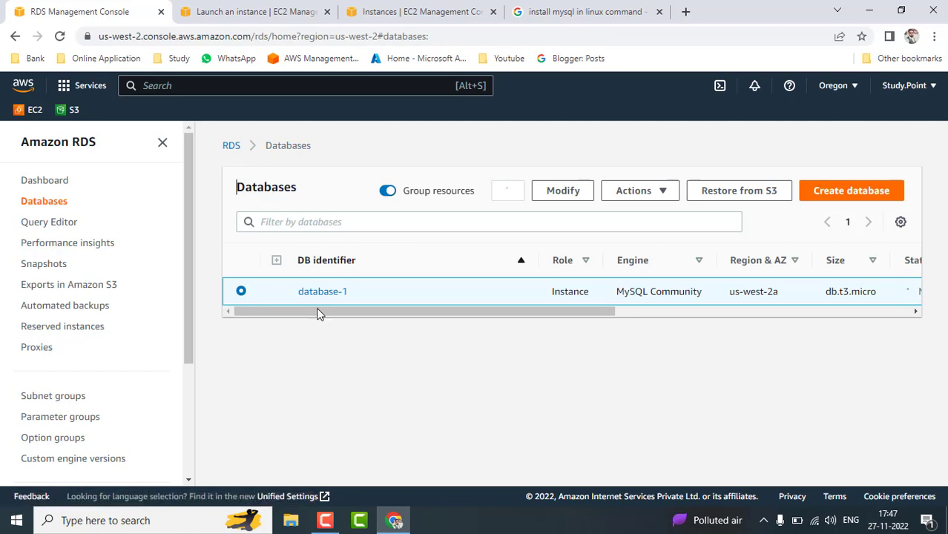
# View database-1's Configuration tab and confirm Deletion protection shows Enabled.
pyautogui.click(325, 296)
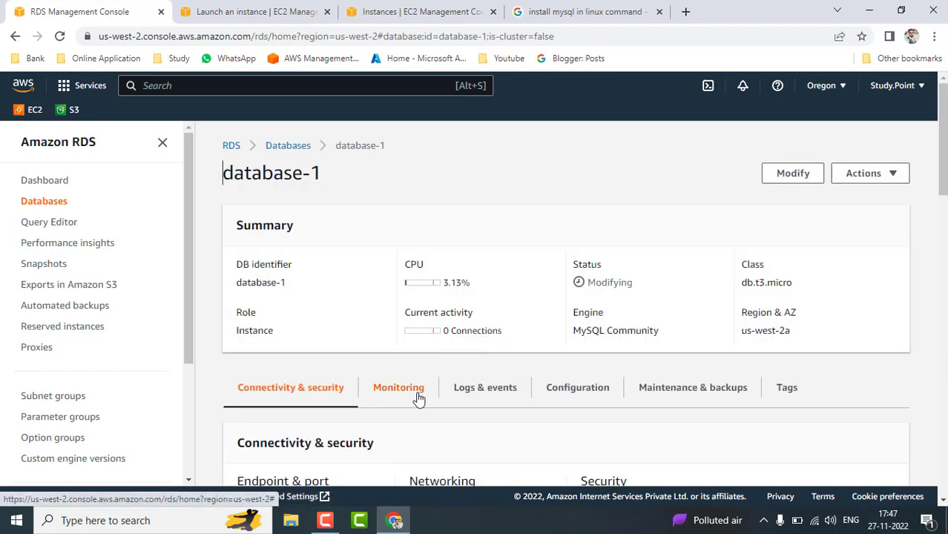
pyautogui.scroll(-1, 416, 397)
pyautogui.click(603, 313)
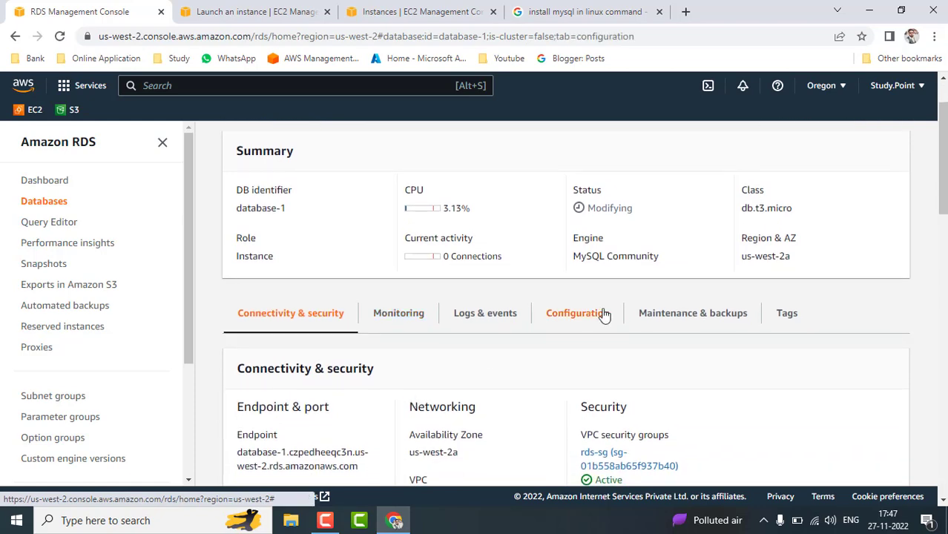
pyautogui.scroll(-5, 520, 371)
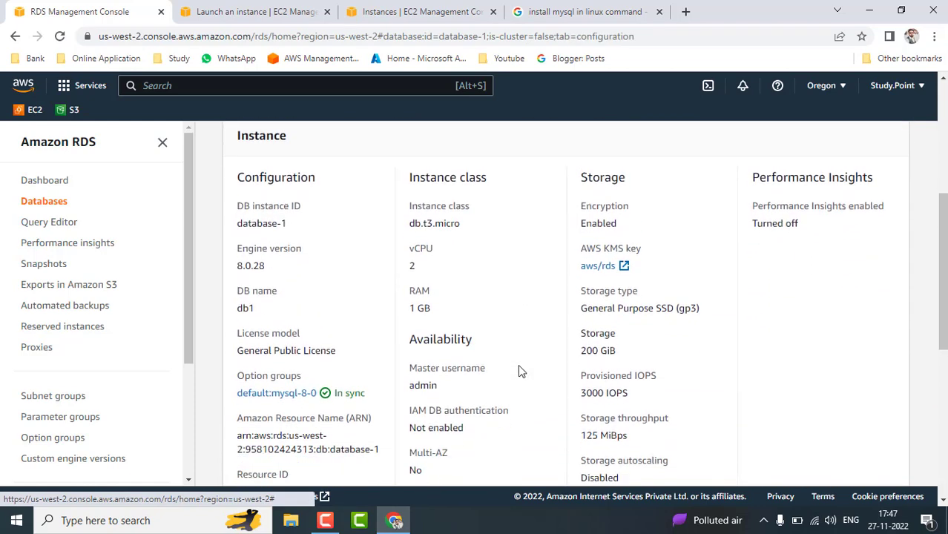
pyautogui.scroll(-3, 519, 371)
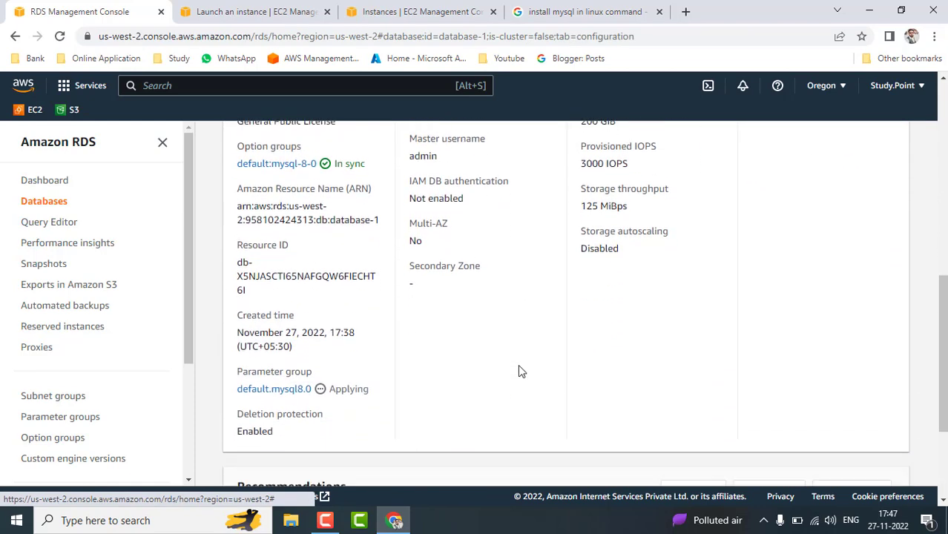
pyautogui.scroll(-2, 520, 371)
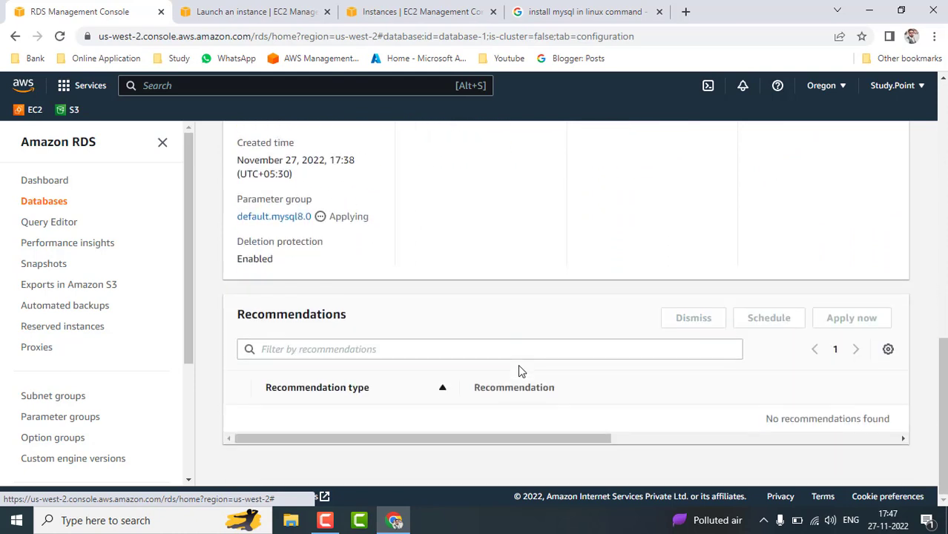
pyautogui.scroll(1, 518, 364)
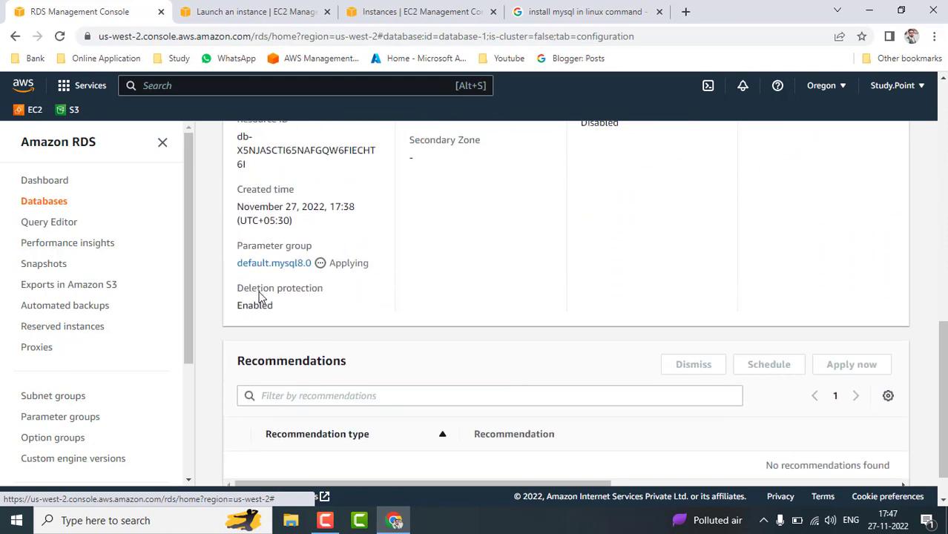
pyautogui.scroll(4, 605, 305)
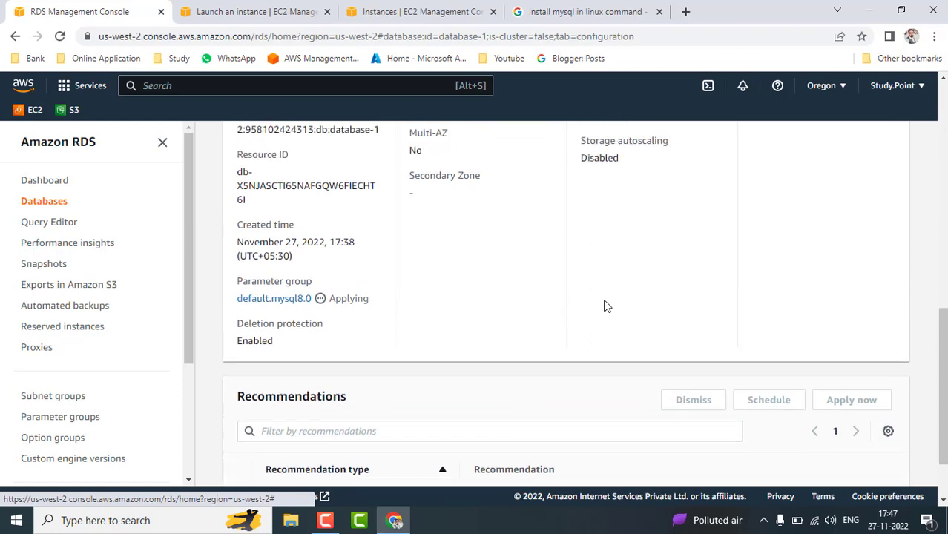
pyautogui.scroll(8, 604, 300)
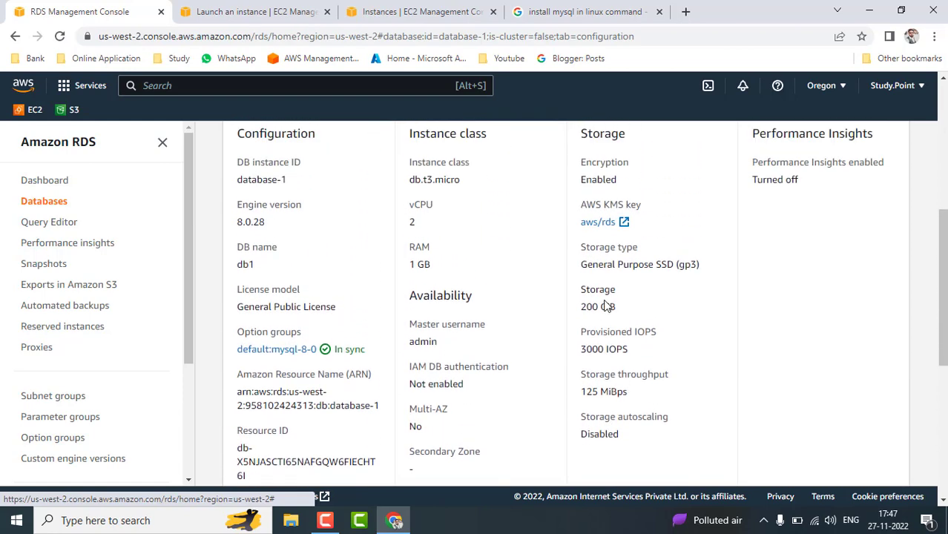
pyautogui.scroll(1, 603, 301)
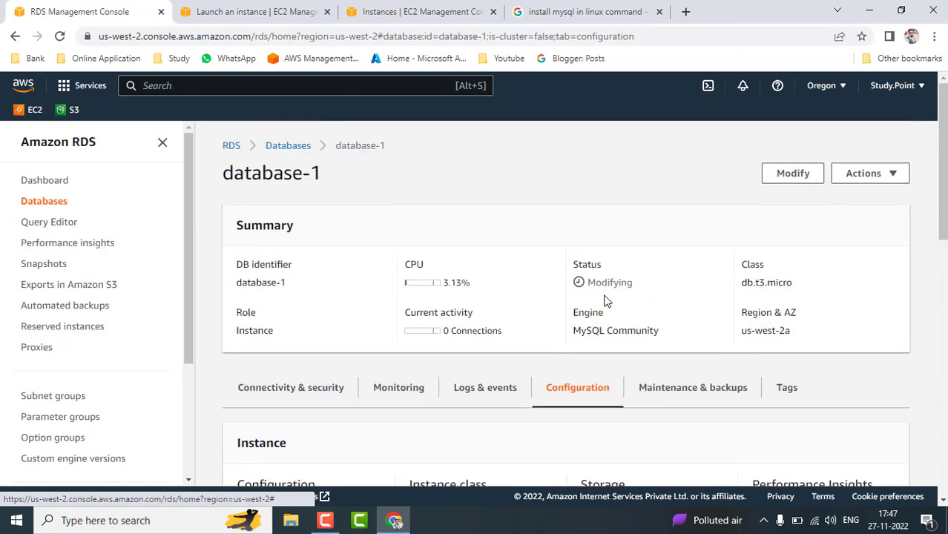
# Modify database-1 to disable deletion protection, choosing Apply immediately.
pyautogui.click(792, 175)
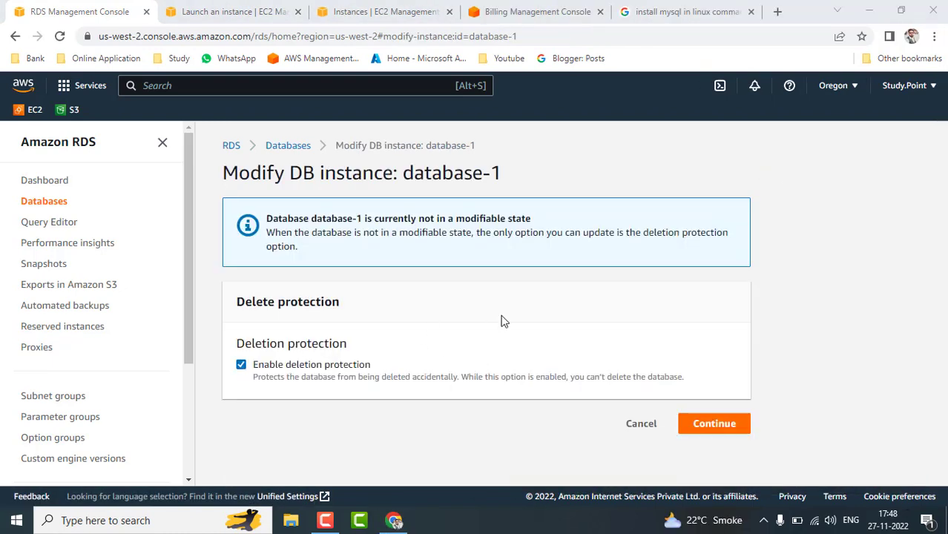
pyautogui.click(242, 364)
pyautogui.click(729, 425)
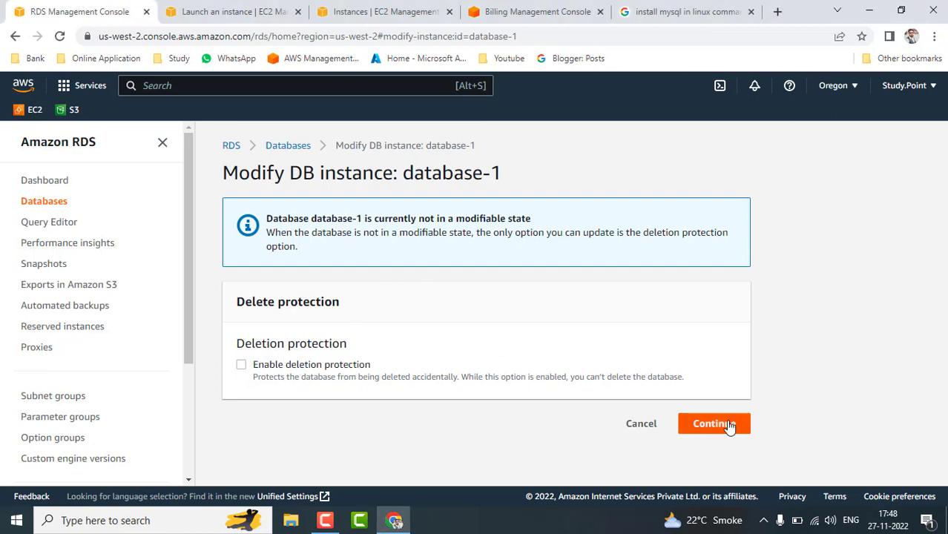
pyautogui.scroll(-1, 642, 359)
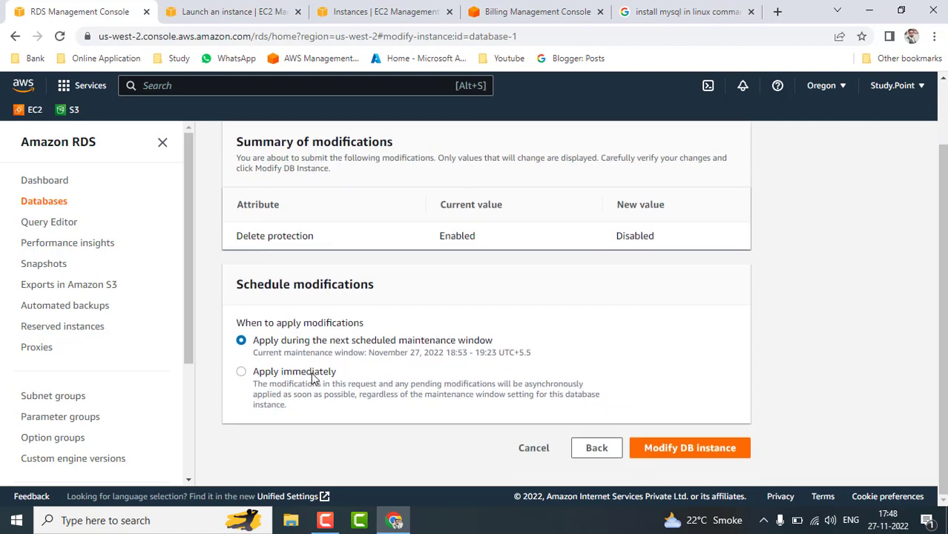
pyautogui.click(311, 372)
pyautogui.click(685, 449)
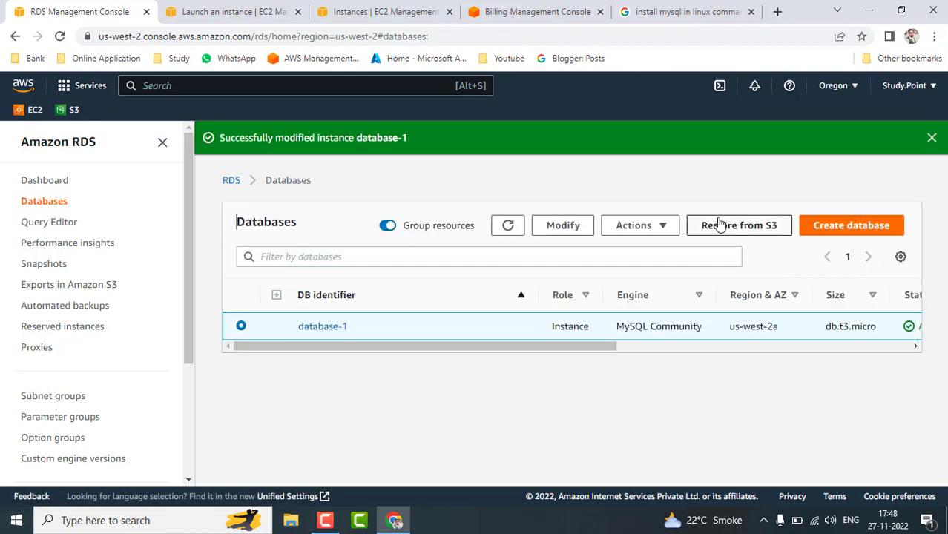
pyautogui.click(665, 228)
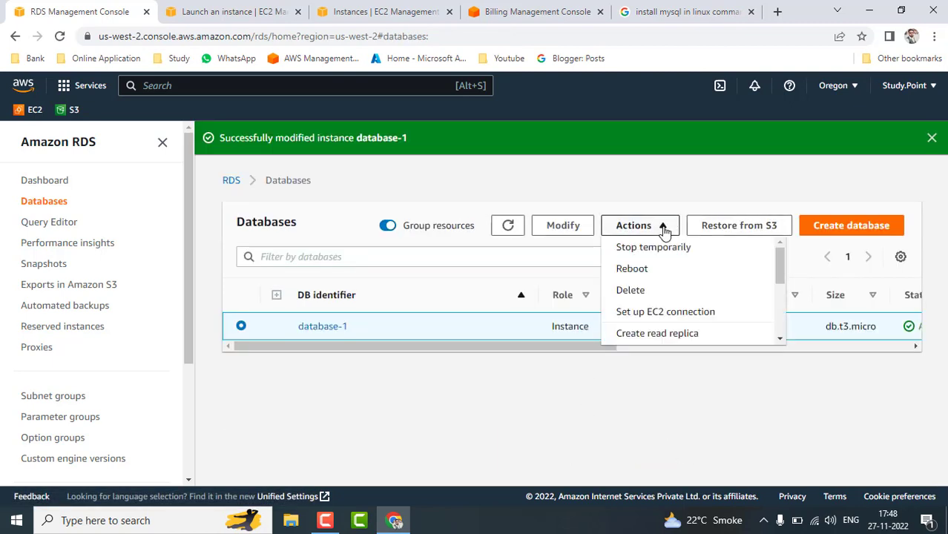
# Delete database-1 without final snapshot or retained backups, confirming with 'delete me'.
pyautogui.click(643, 295)
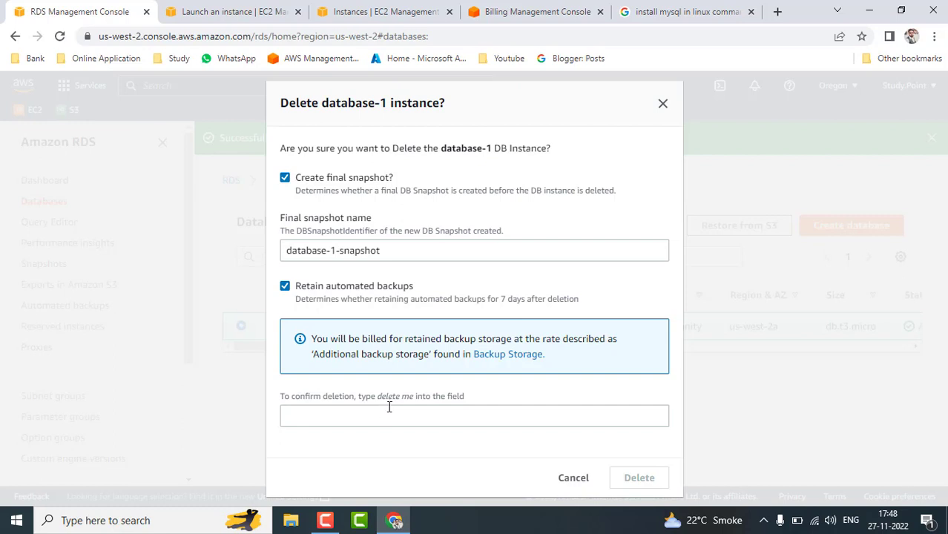
pyautogui.click(391, 415)
pyautogui.write('delete')
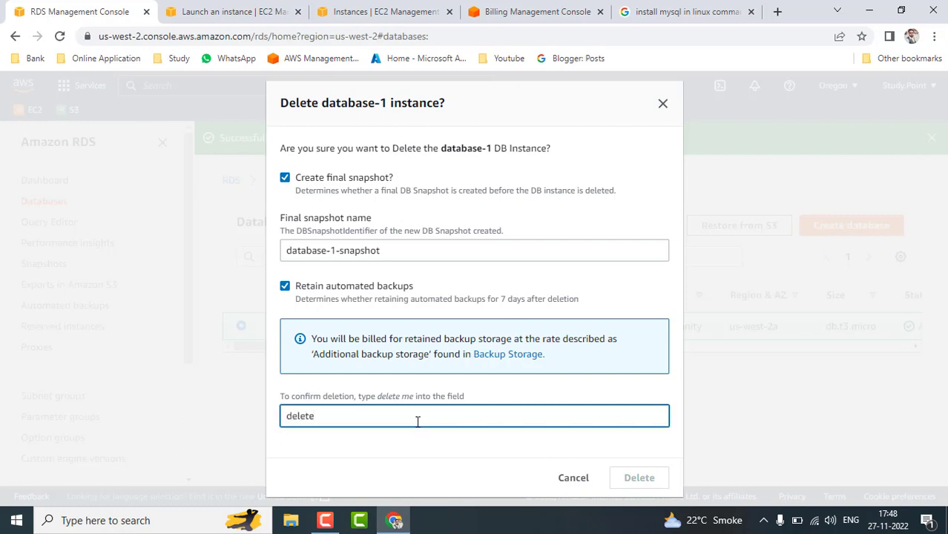
pyautogui.click(429, 454)
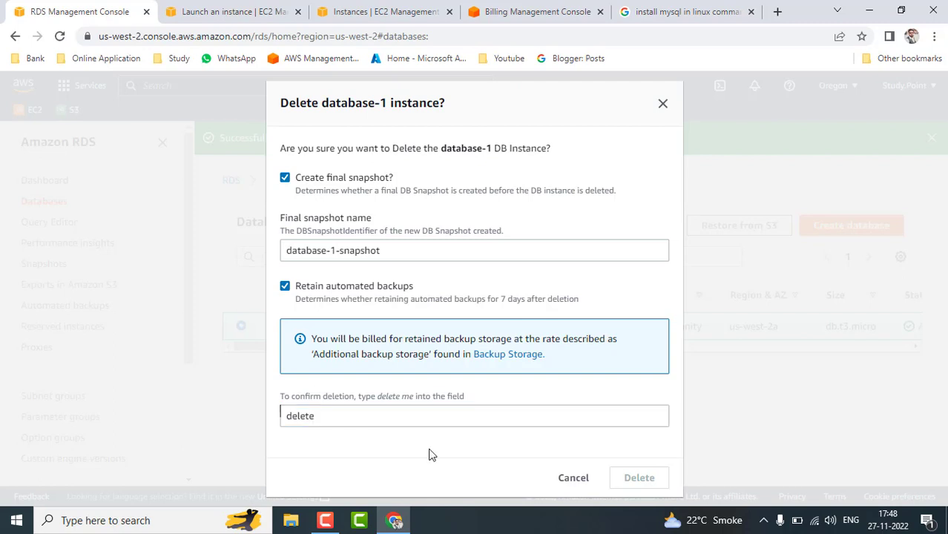
pyautogui.click(346, 421)
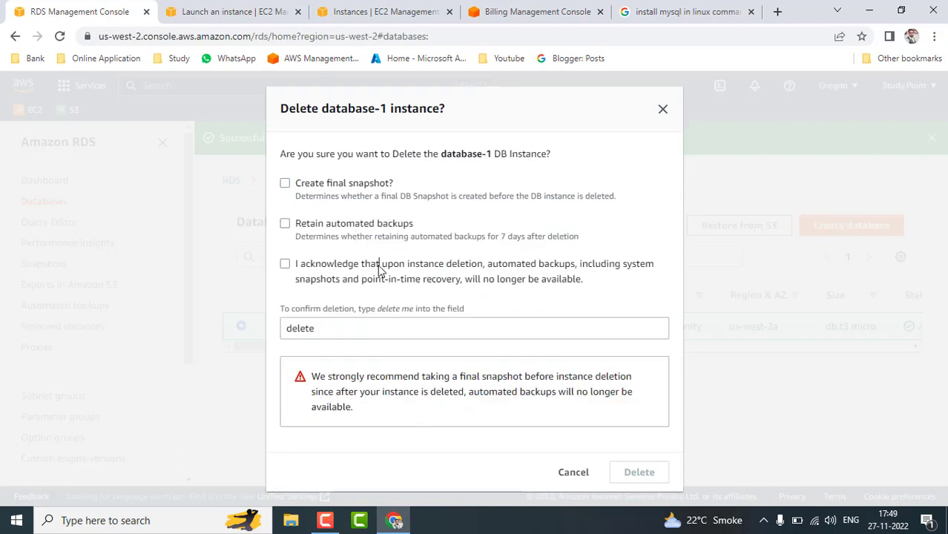
pyautogui.click(379, 269)
pyautogui.click(396, 324)
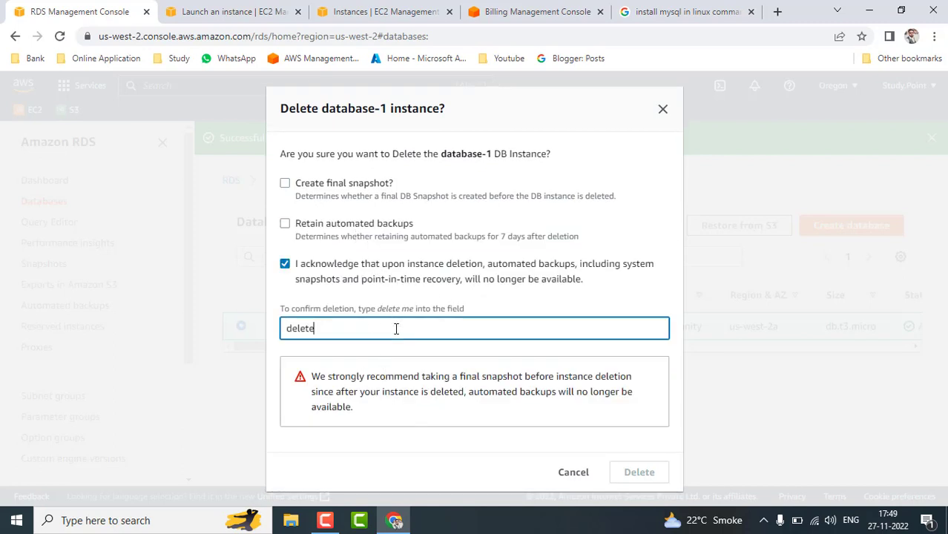
pyautogui.write('me')
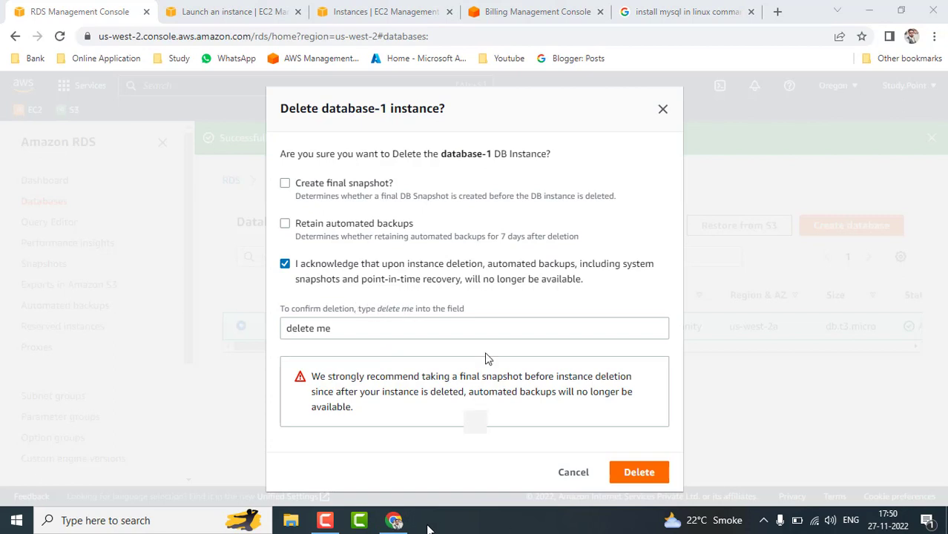
pyautogui.click(639, 462)
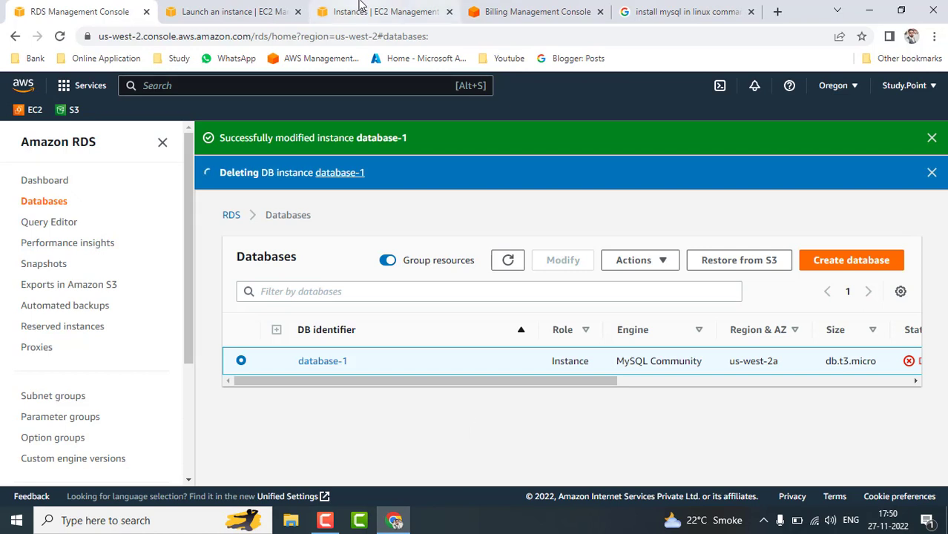
# Verify the demords EC2 instance is Terminated and look over the launch and billing tabs.
pyautogui.click(359, 9)
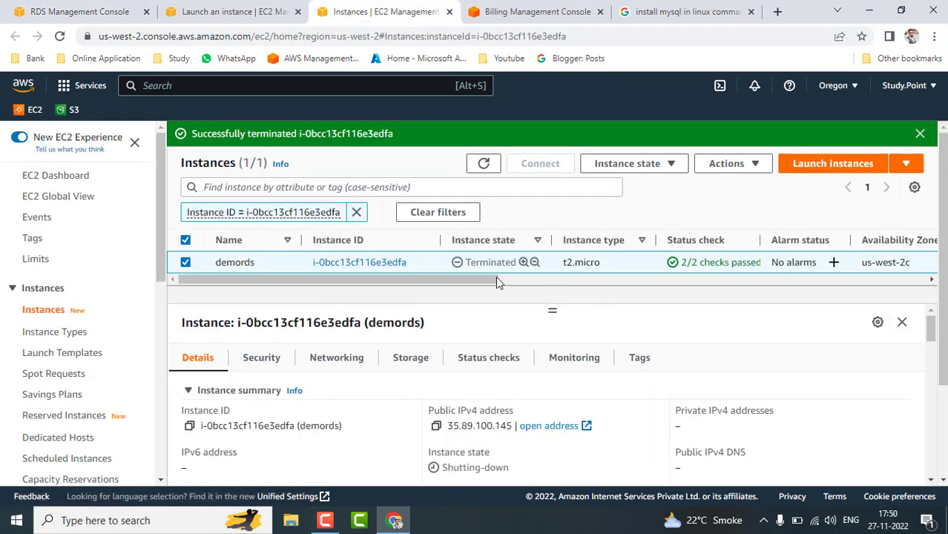
pyautogui.click(219, 11)
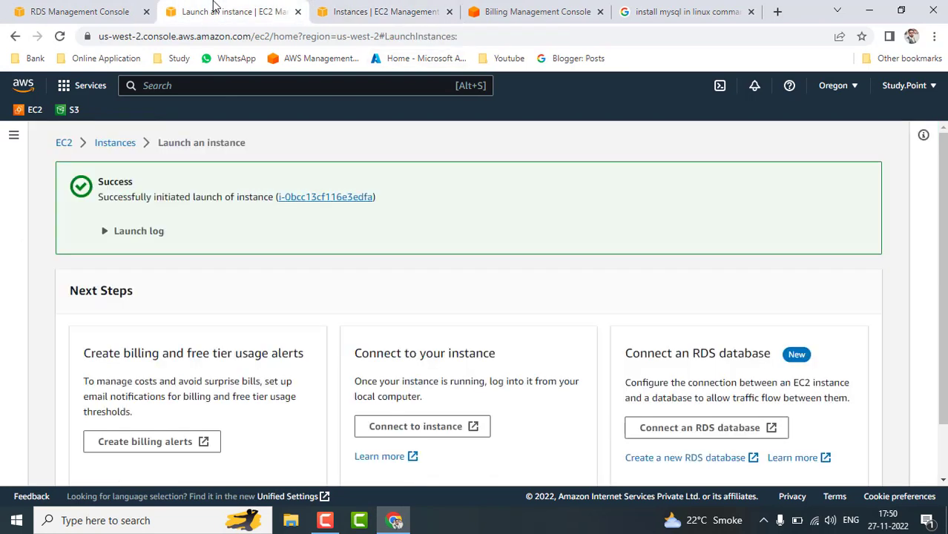
pyautogui.click(534, 11)
pyautogui.scroll(-3, 441, 264)
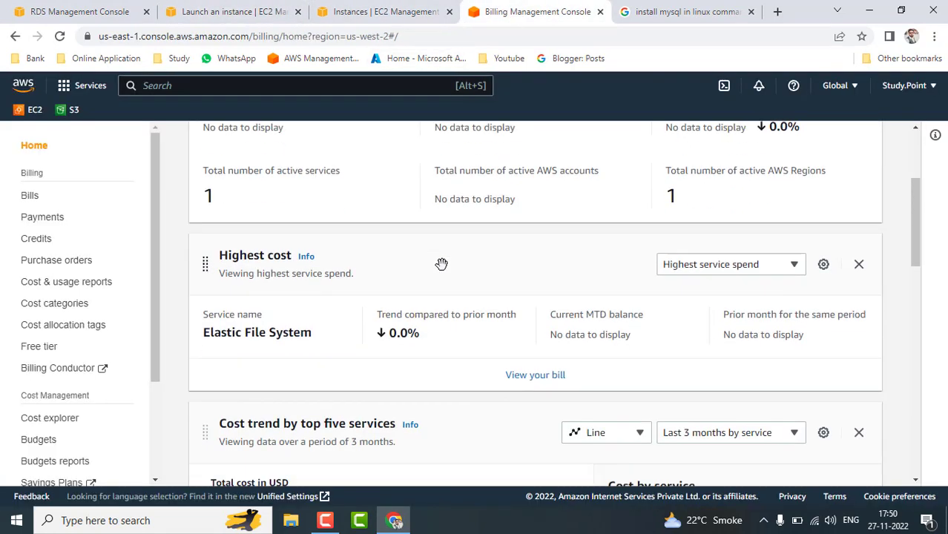
pyautogui.scroll(3, 442, 264)
pyautogui.click(408, 9)
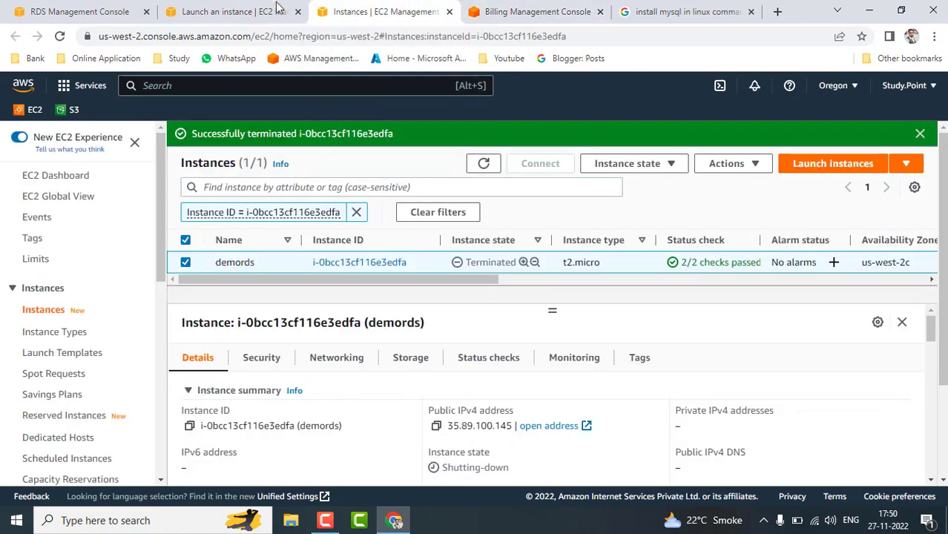
pyautogui.click(277, 8)
# Close the Launch, Instances, Billing and MySQL search tabs, leaving only the RDS console.
pyautogui.click(298, 11)
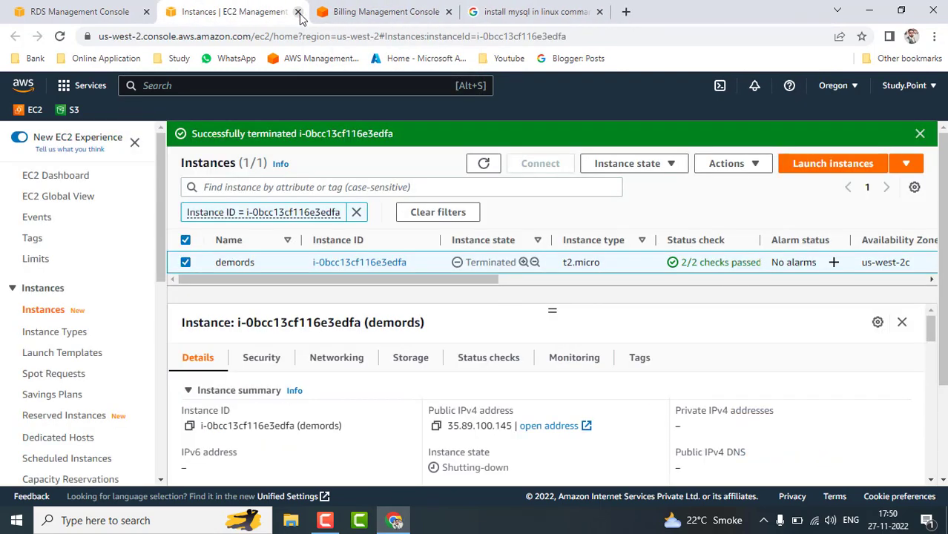
pyautogui.click(299, 14)
pyautogui.click(299, 14)
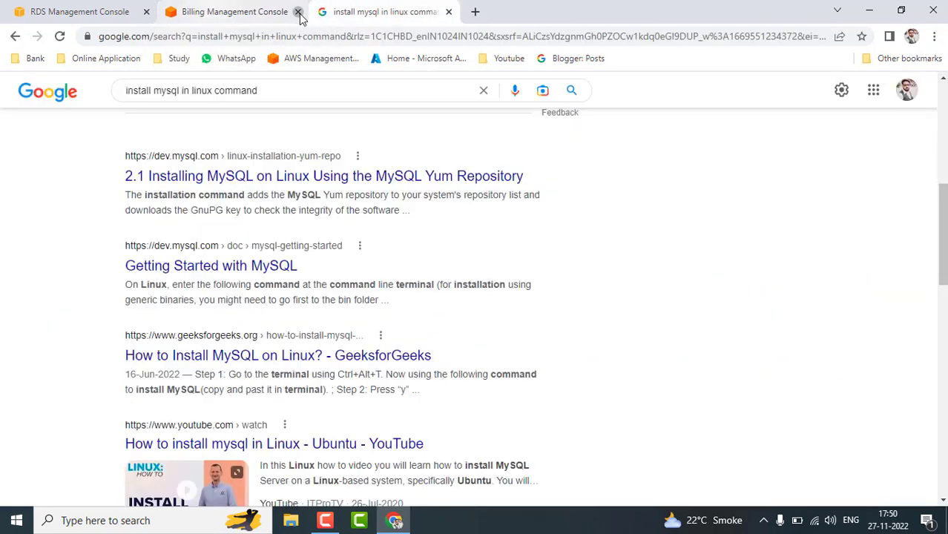
pyautogui.click(299, 13)
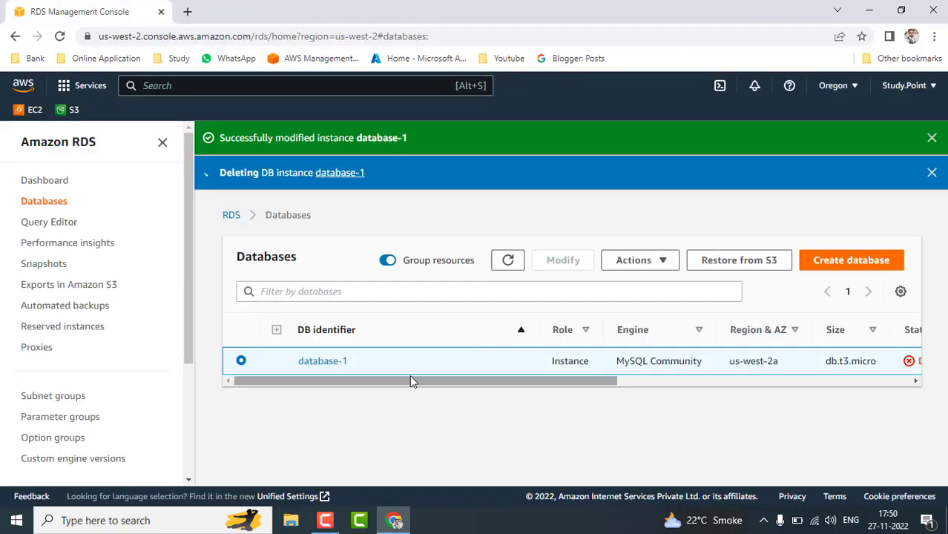
# Scroll the databases table to Status and refresh, showing database-1 still Deleting.
pyautogui.moveTo(410, 378); pyautogui.dragTo(644, 383)
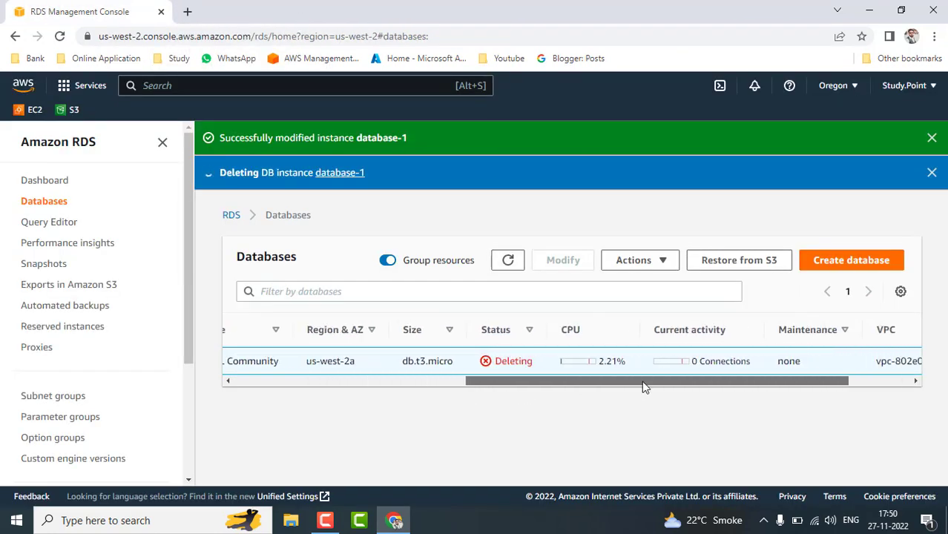
pyautogui.click(507, 261)
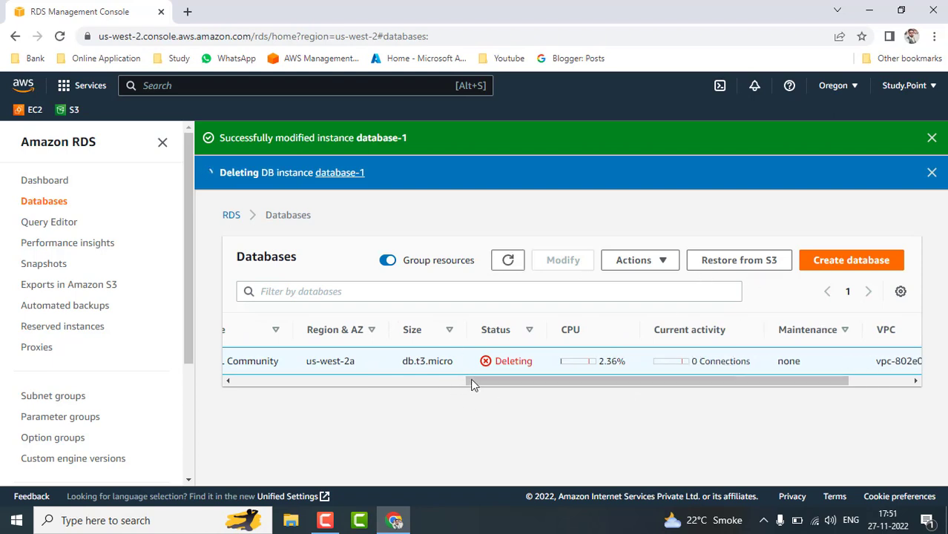